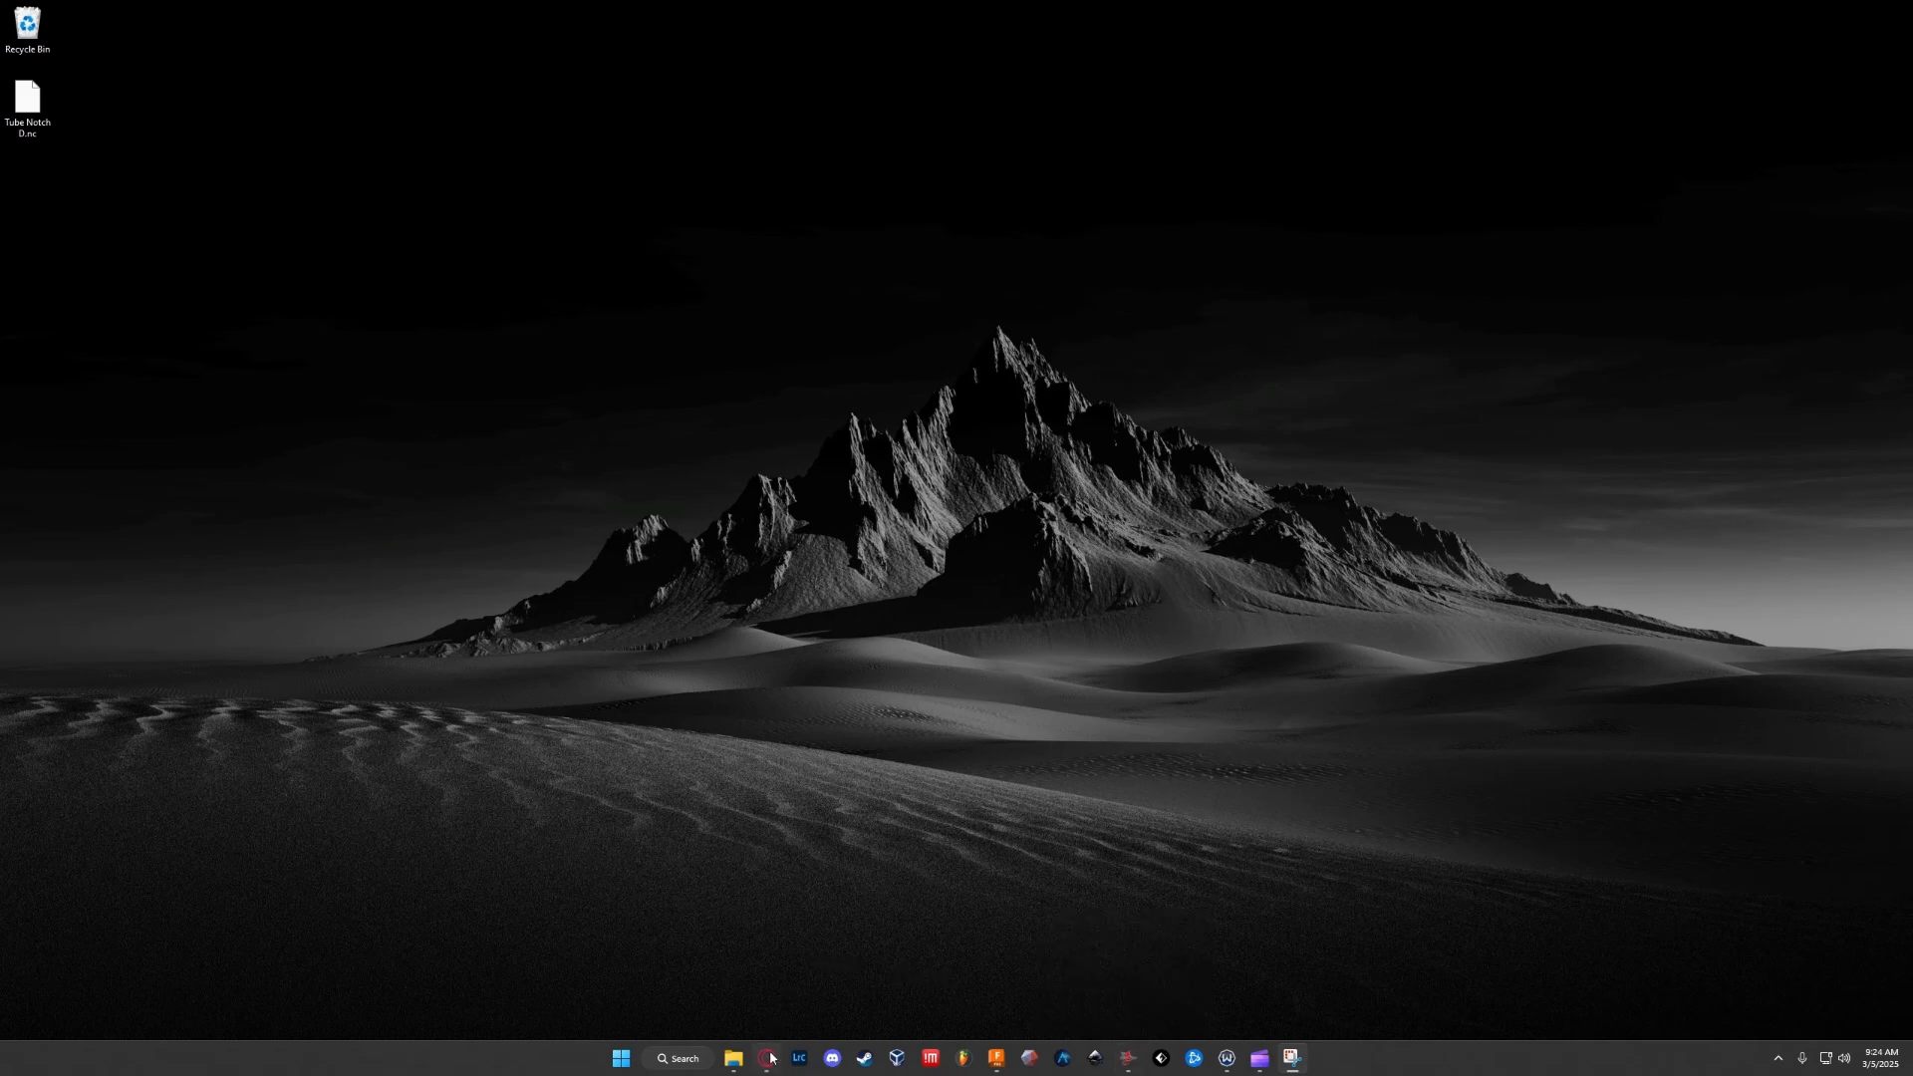
Step: Examine the settings and printable template of the blocklayer tube and pipe notching calculator
click(786, 959)
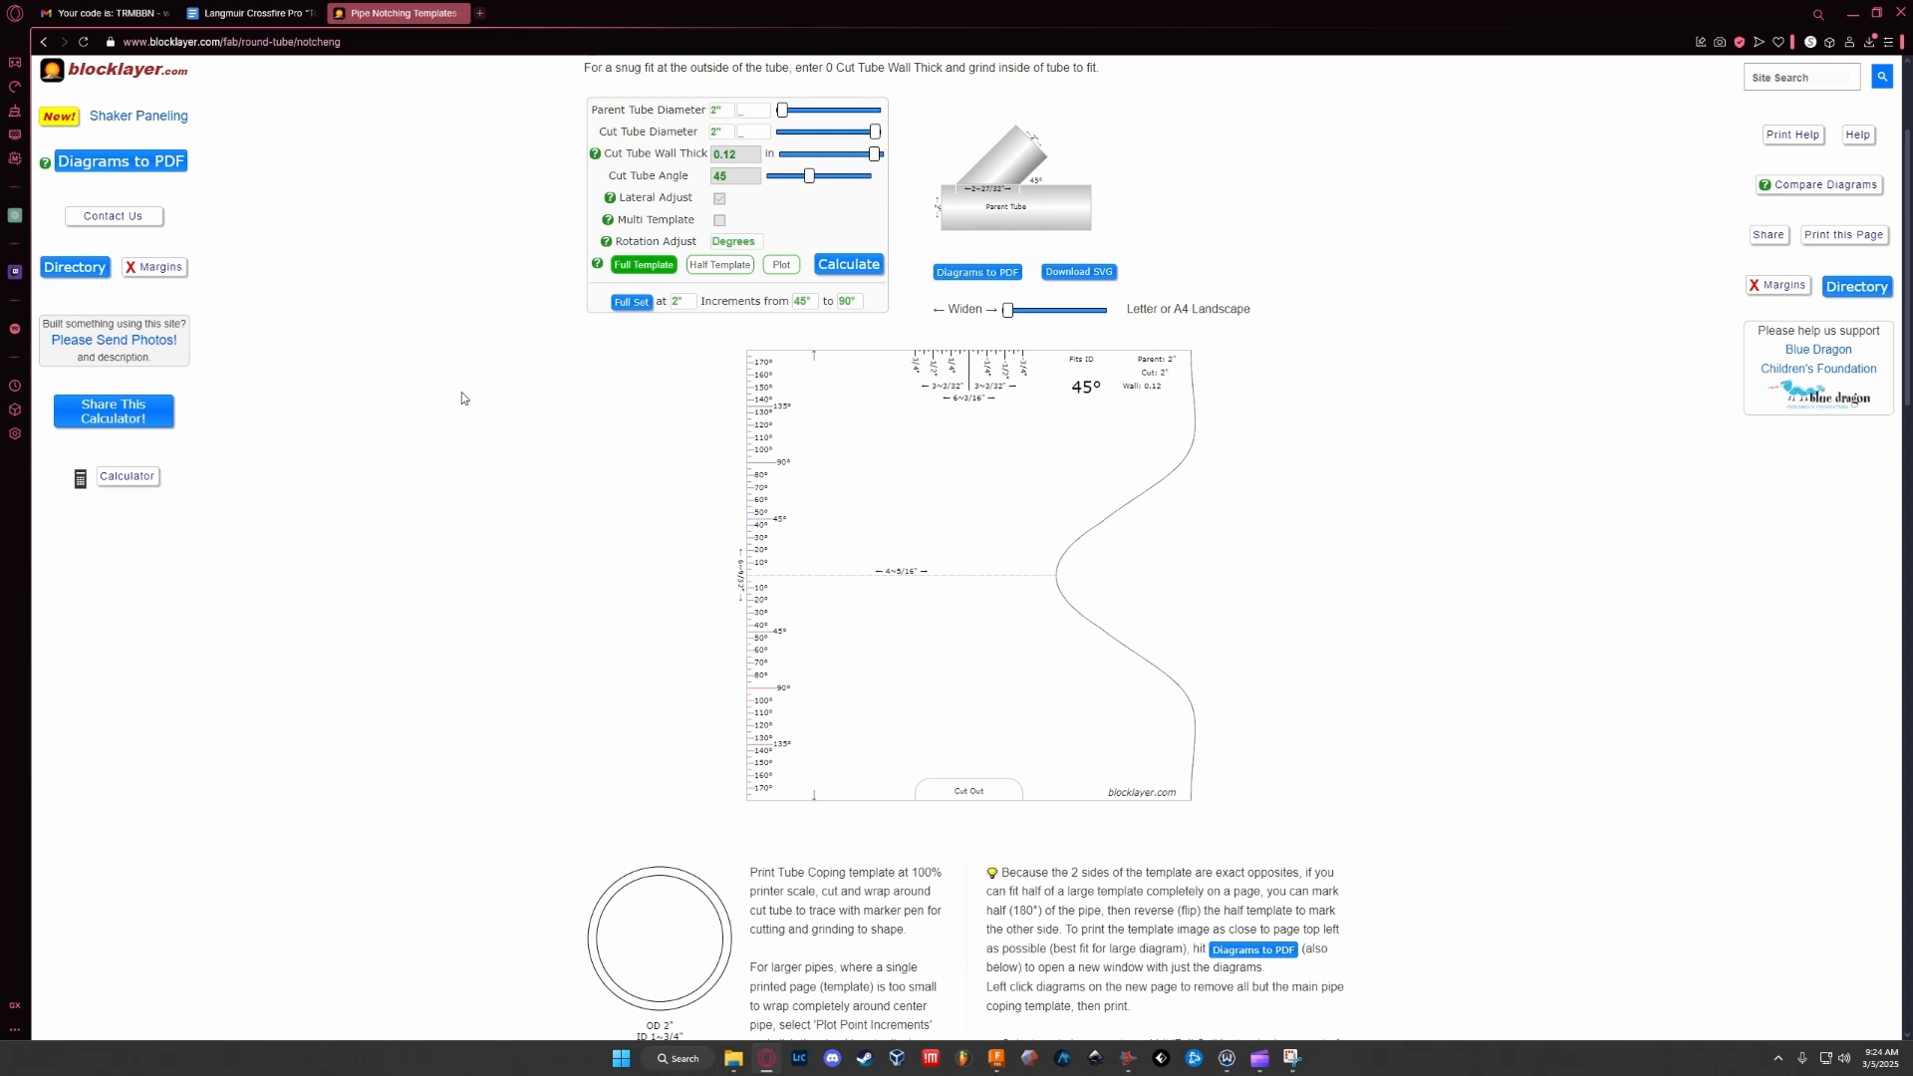
scroll(598, 329, up, 2)
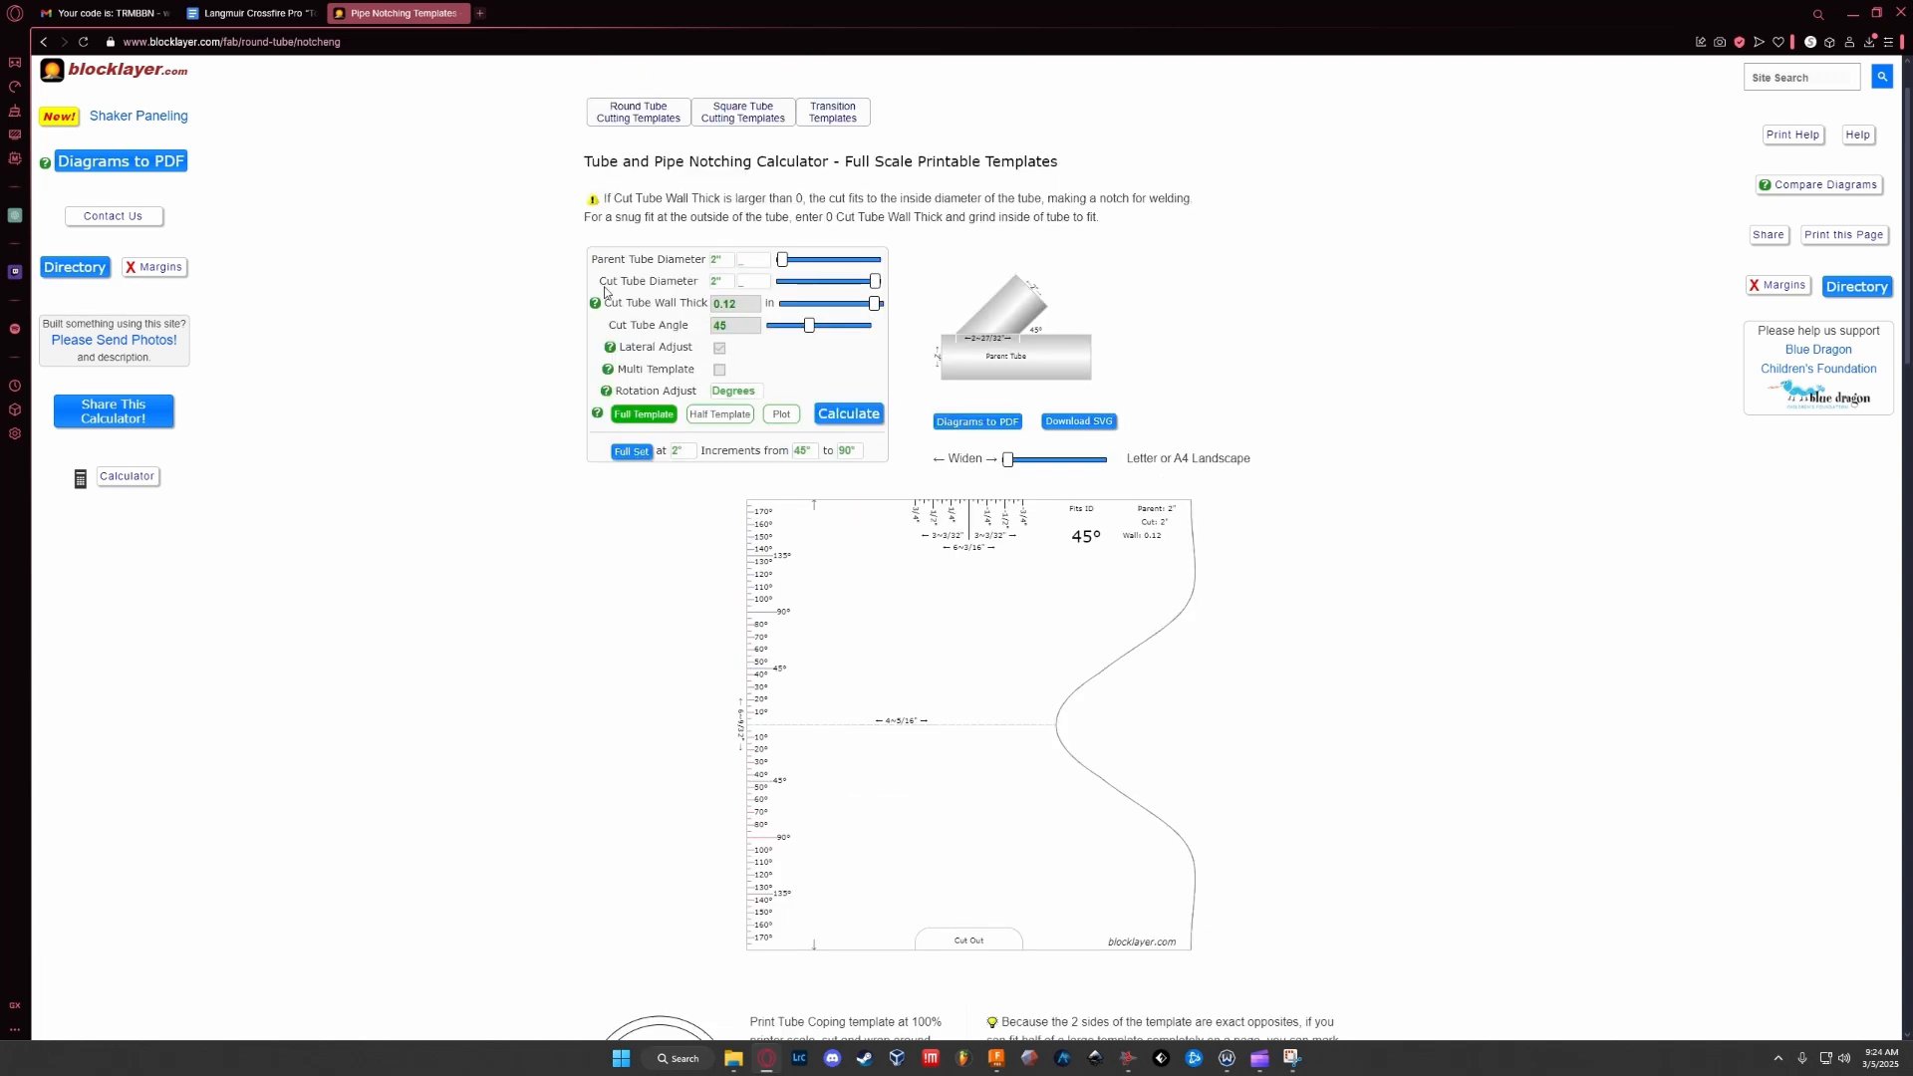
scroll(774, 506, down, 3)
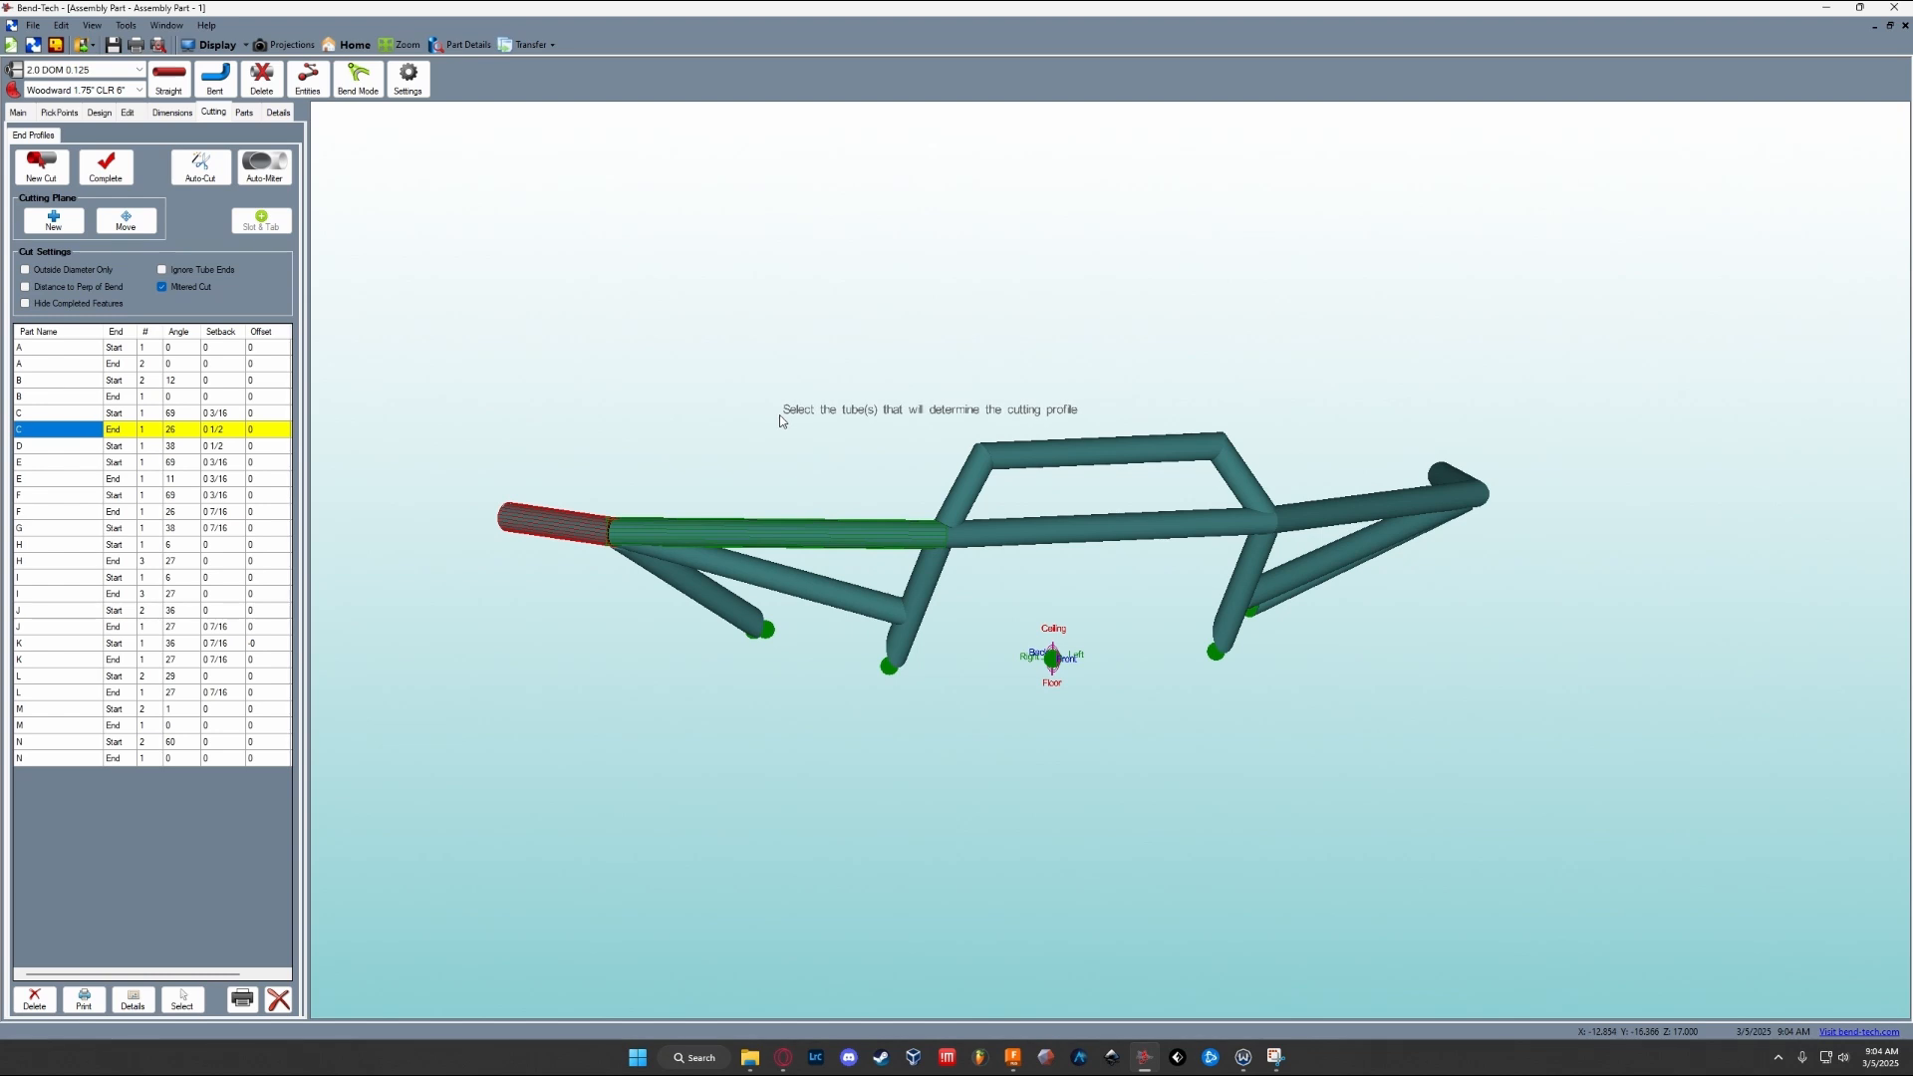
Step: Open the cutting detail for the start end of part C and move it clear of the cut list
click(244, 111)
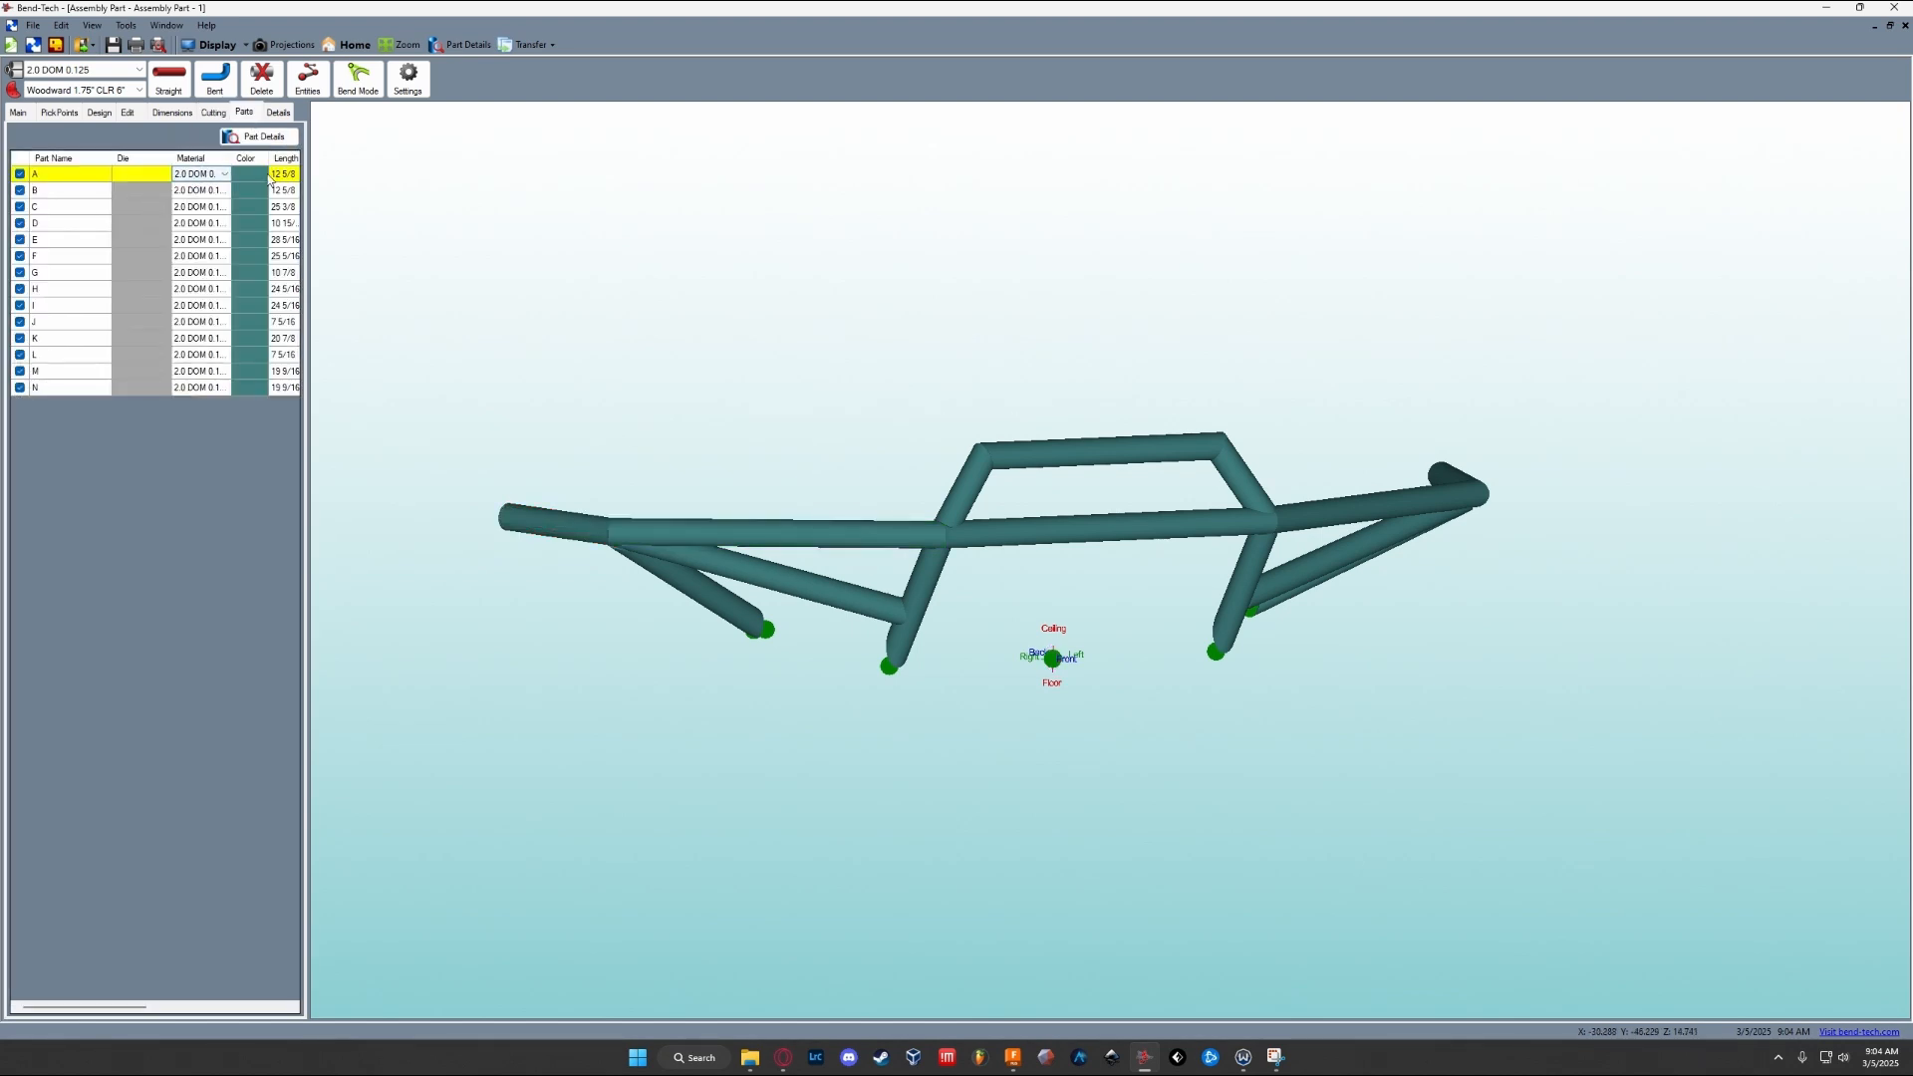
click(213, 113)
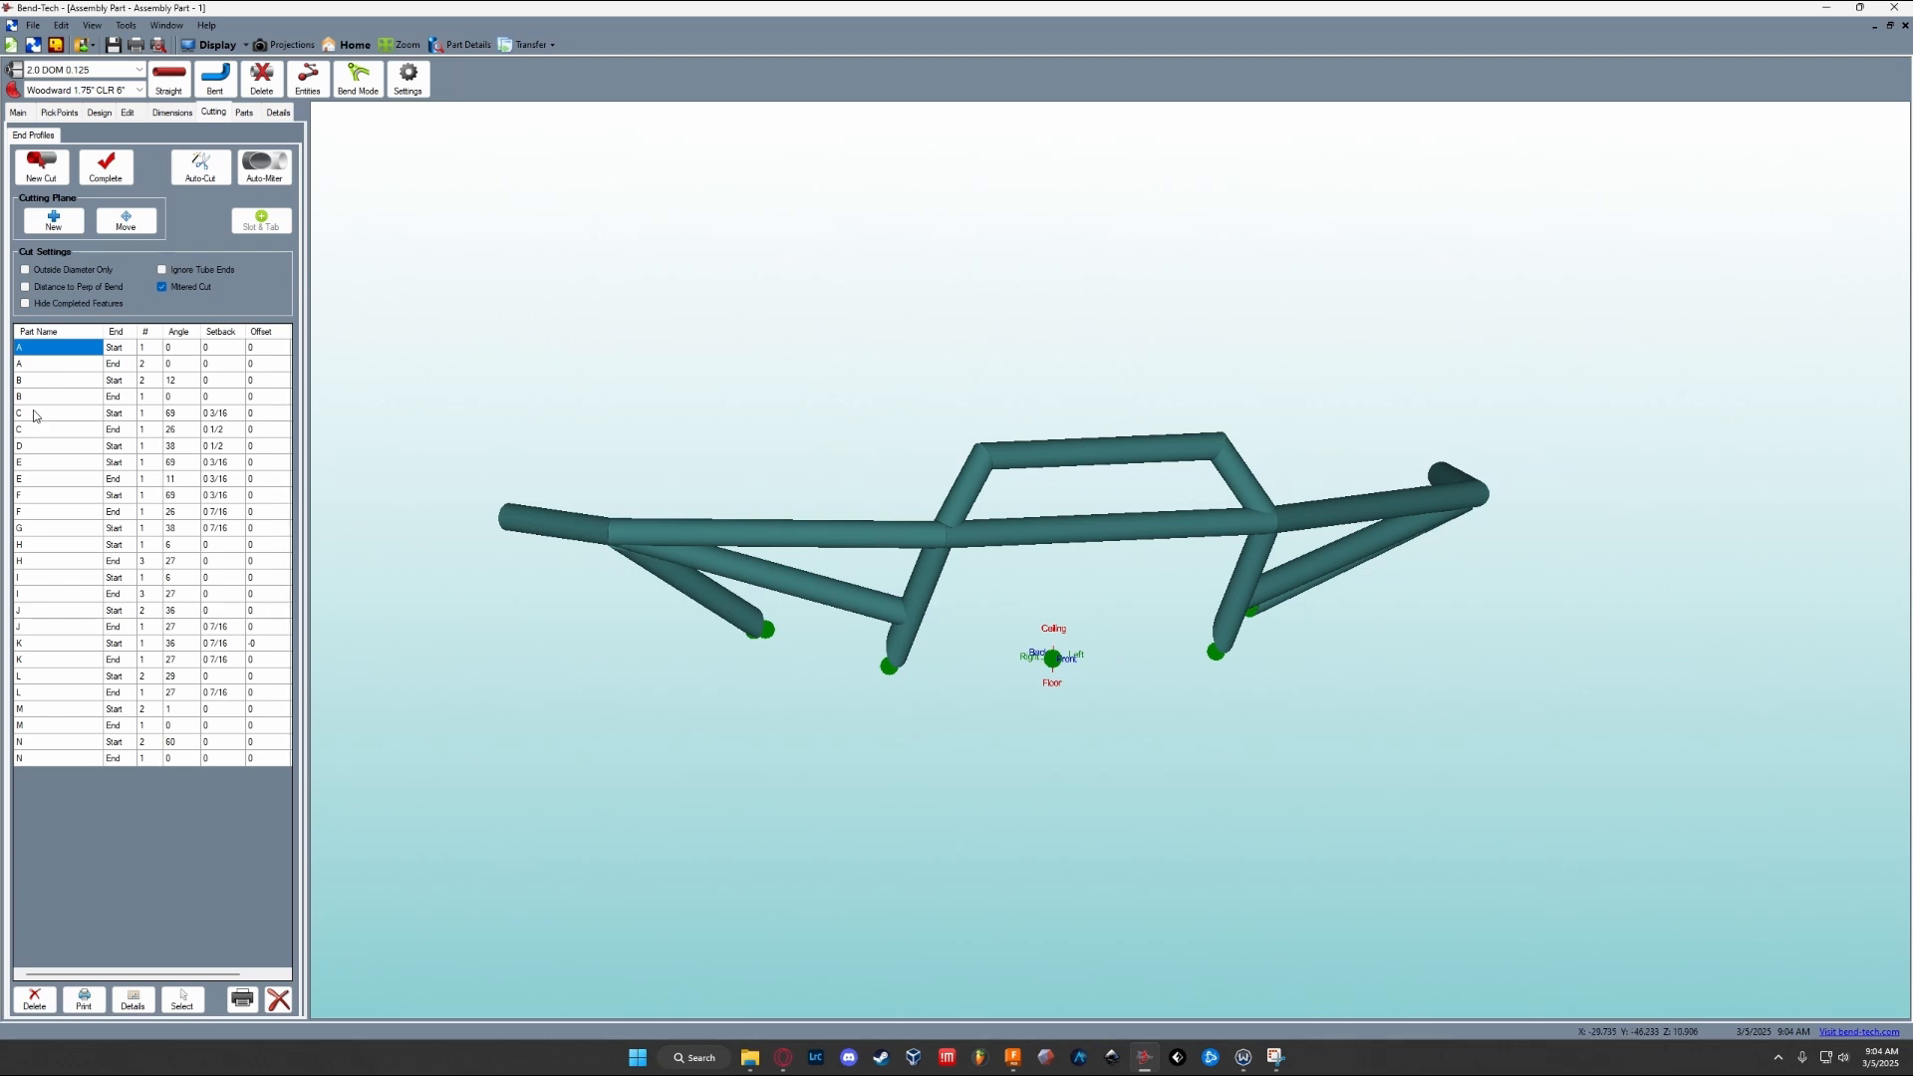
click(865, 546)
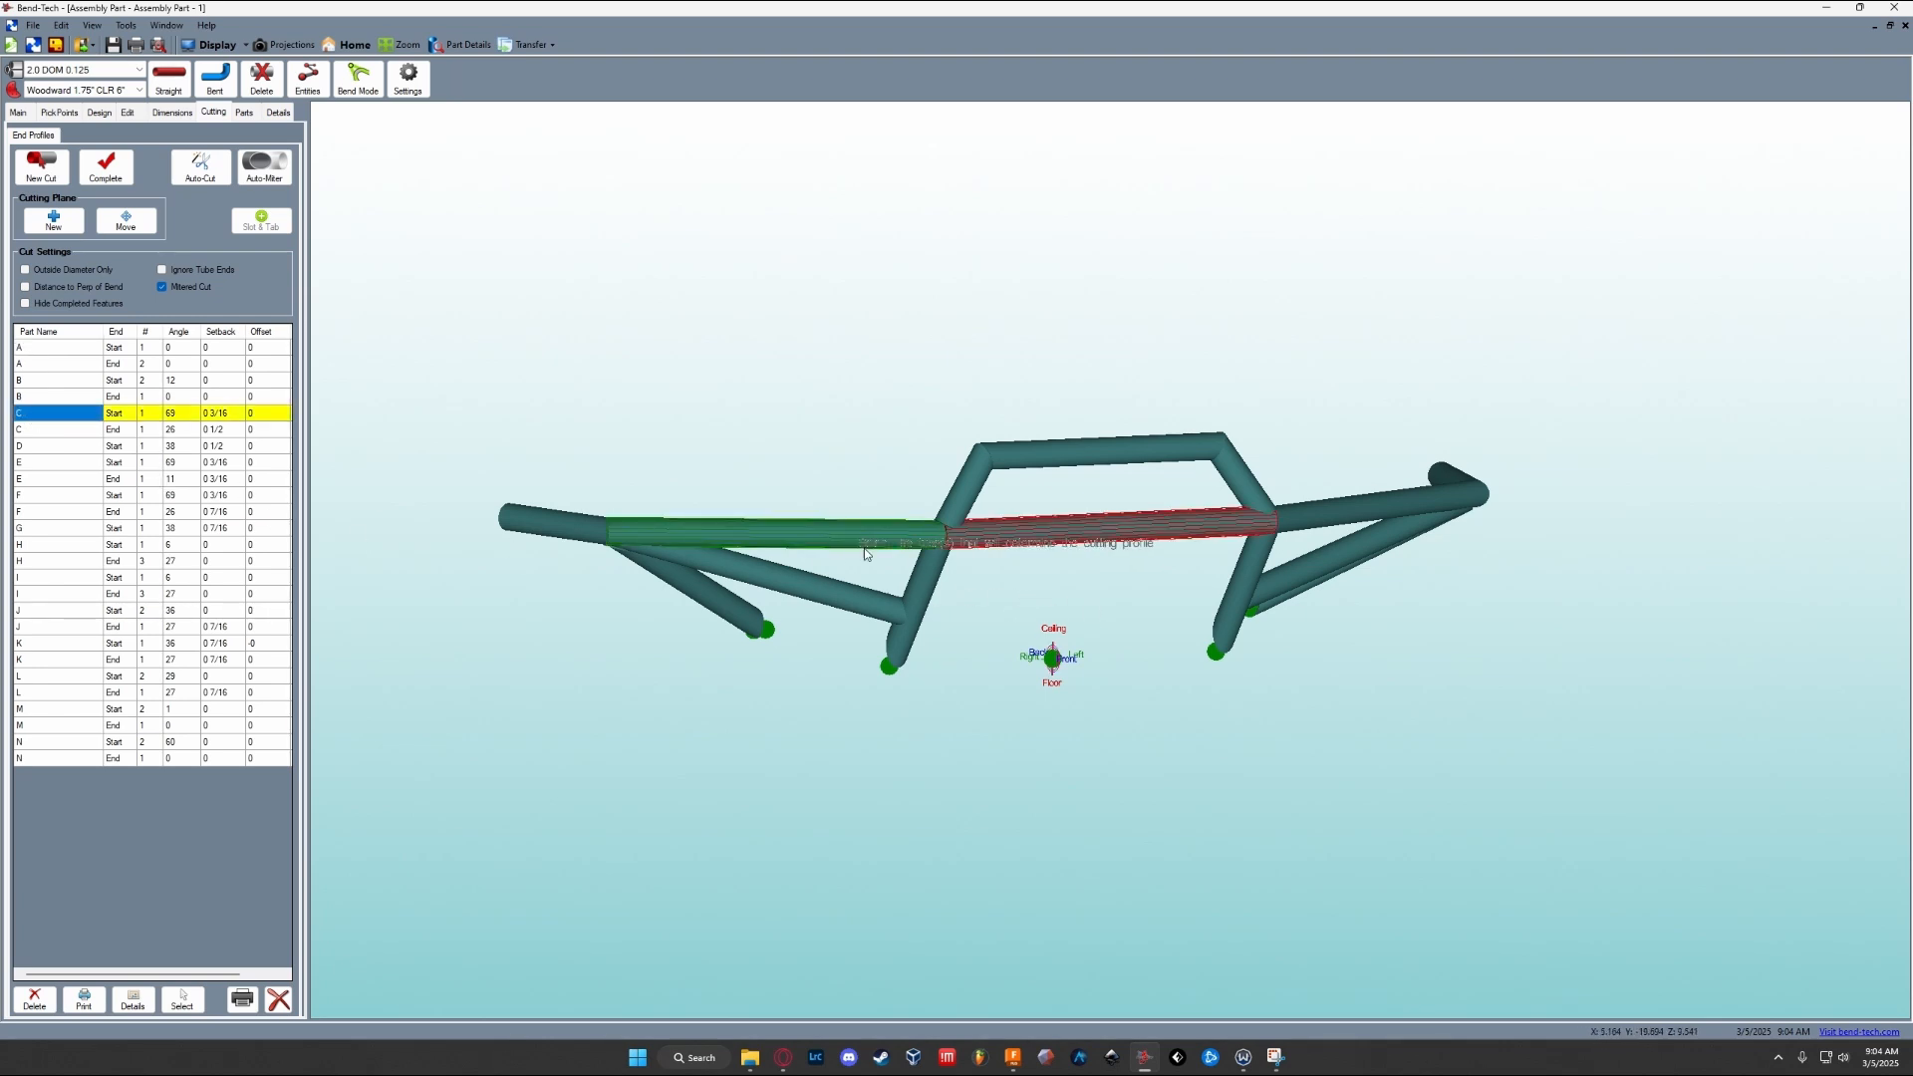
double_click(57, 417)
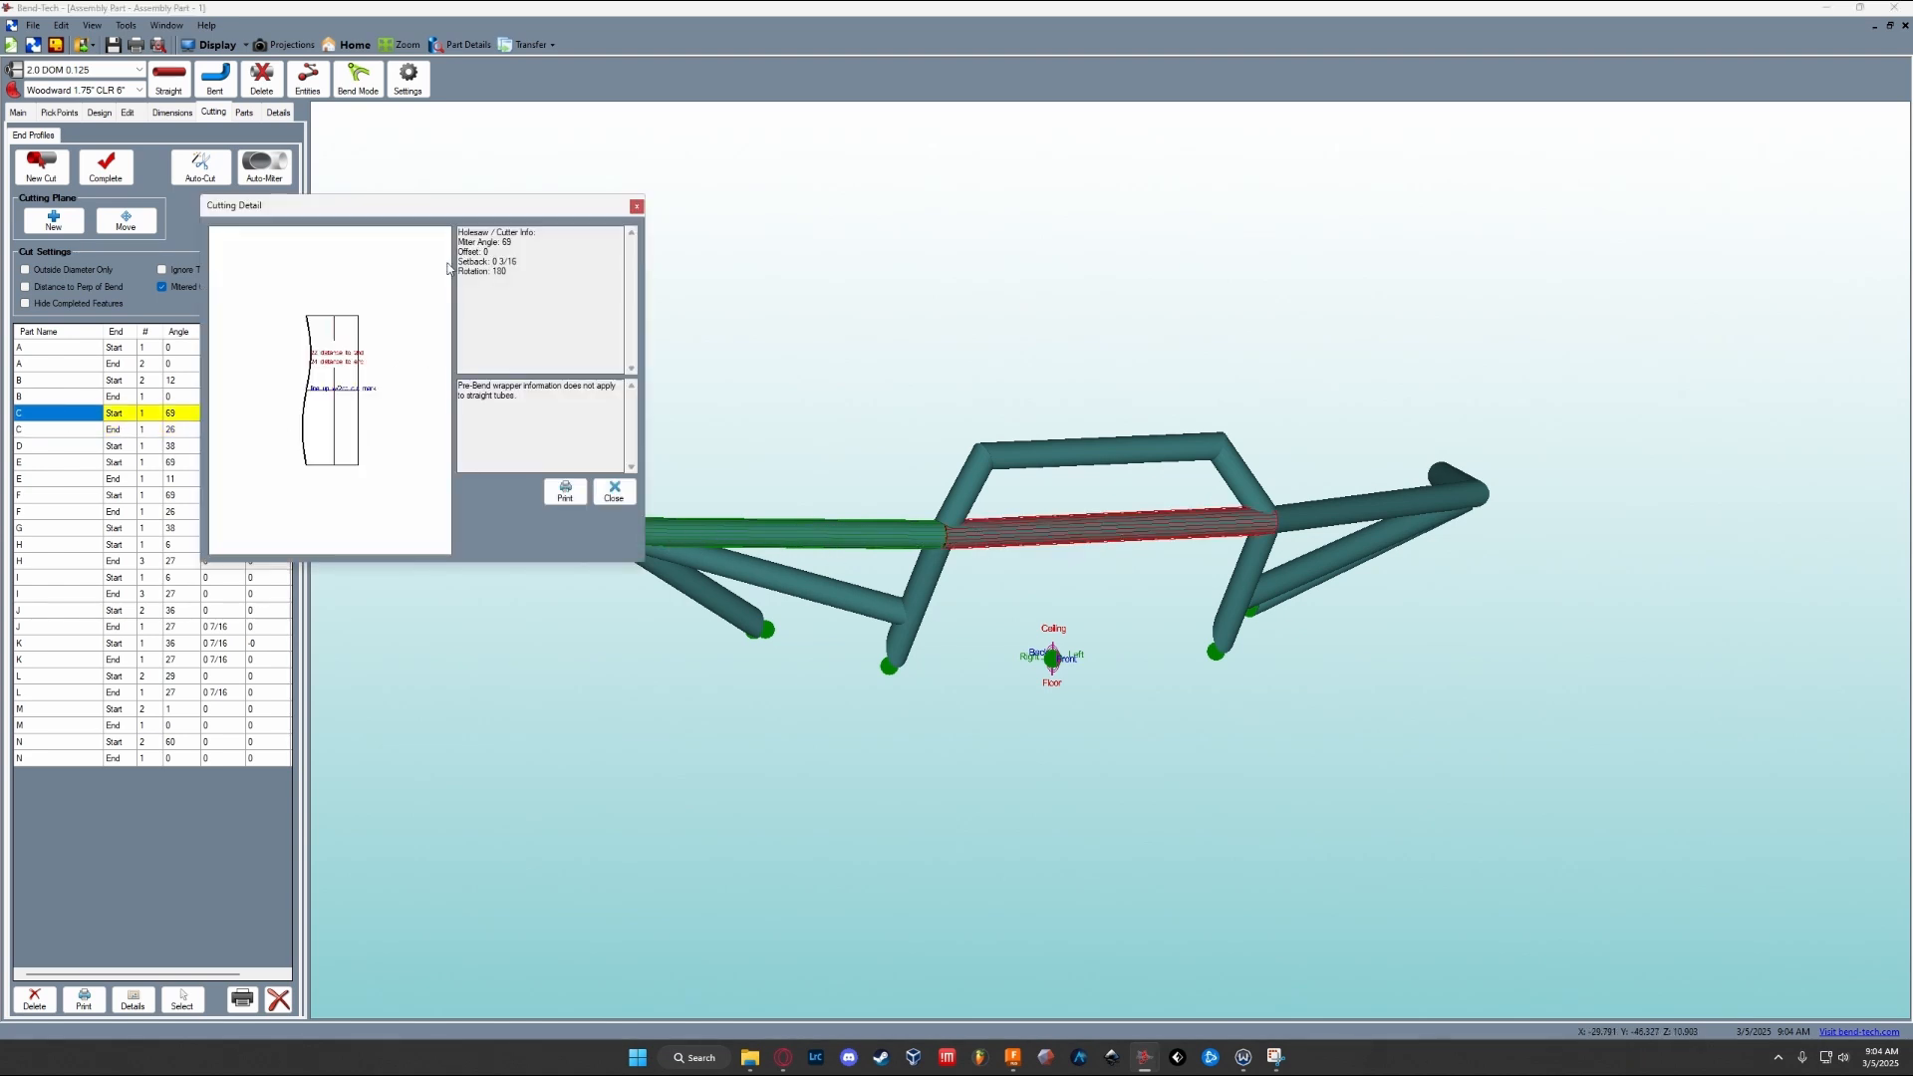
drag(468, 209, 698, 207)
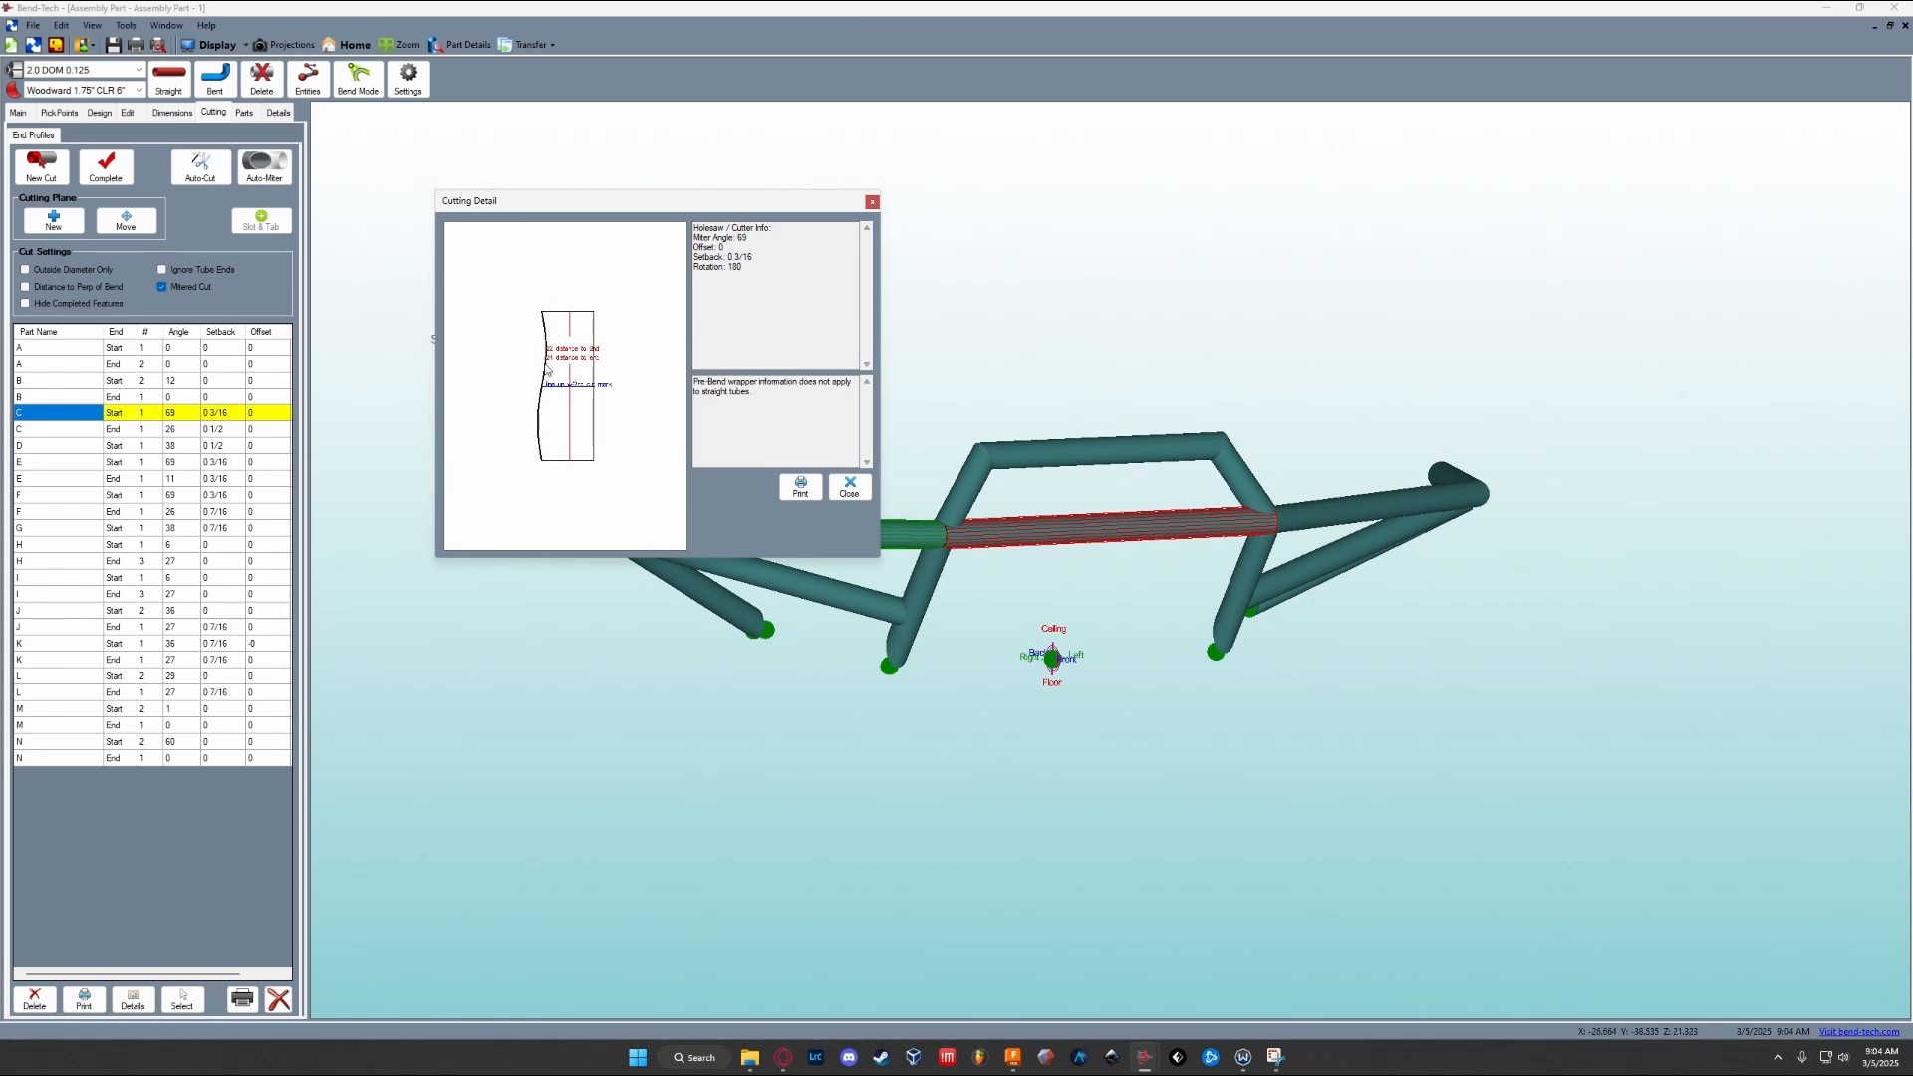
Step: Set up the cutting detail for printing with Microsoft Print to PDF on an 8.5 by 11 inch page
click(800, 487)
click(722, 299)
click(723, 300)
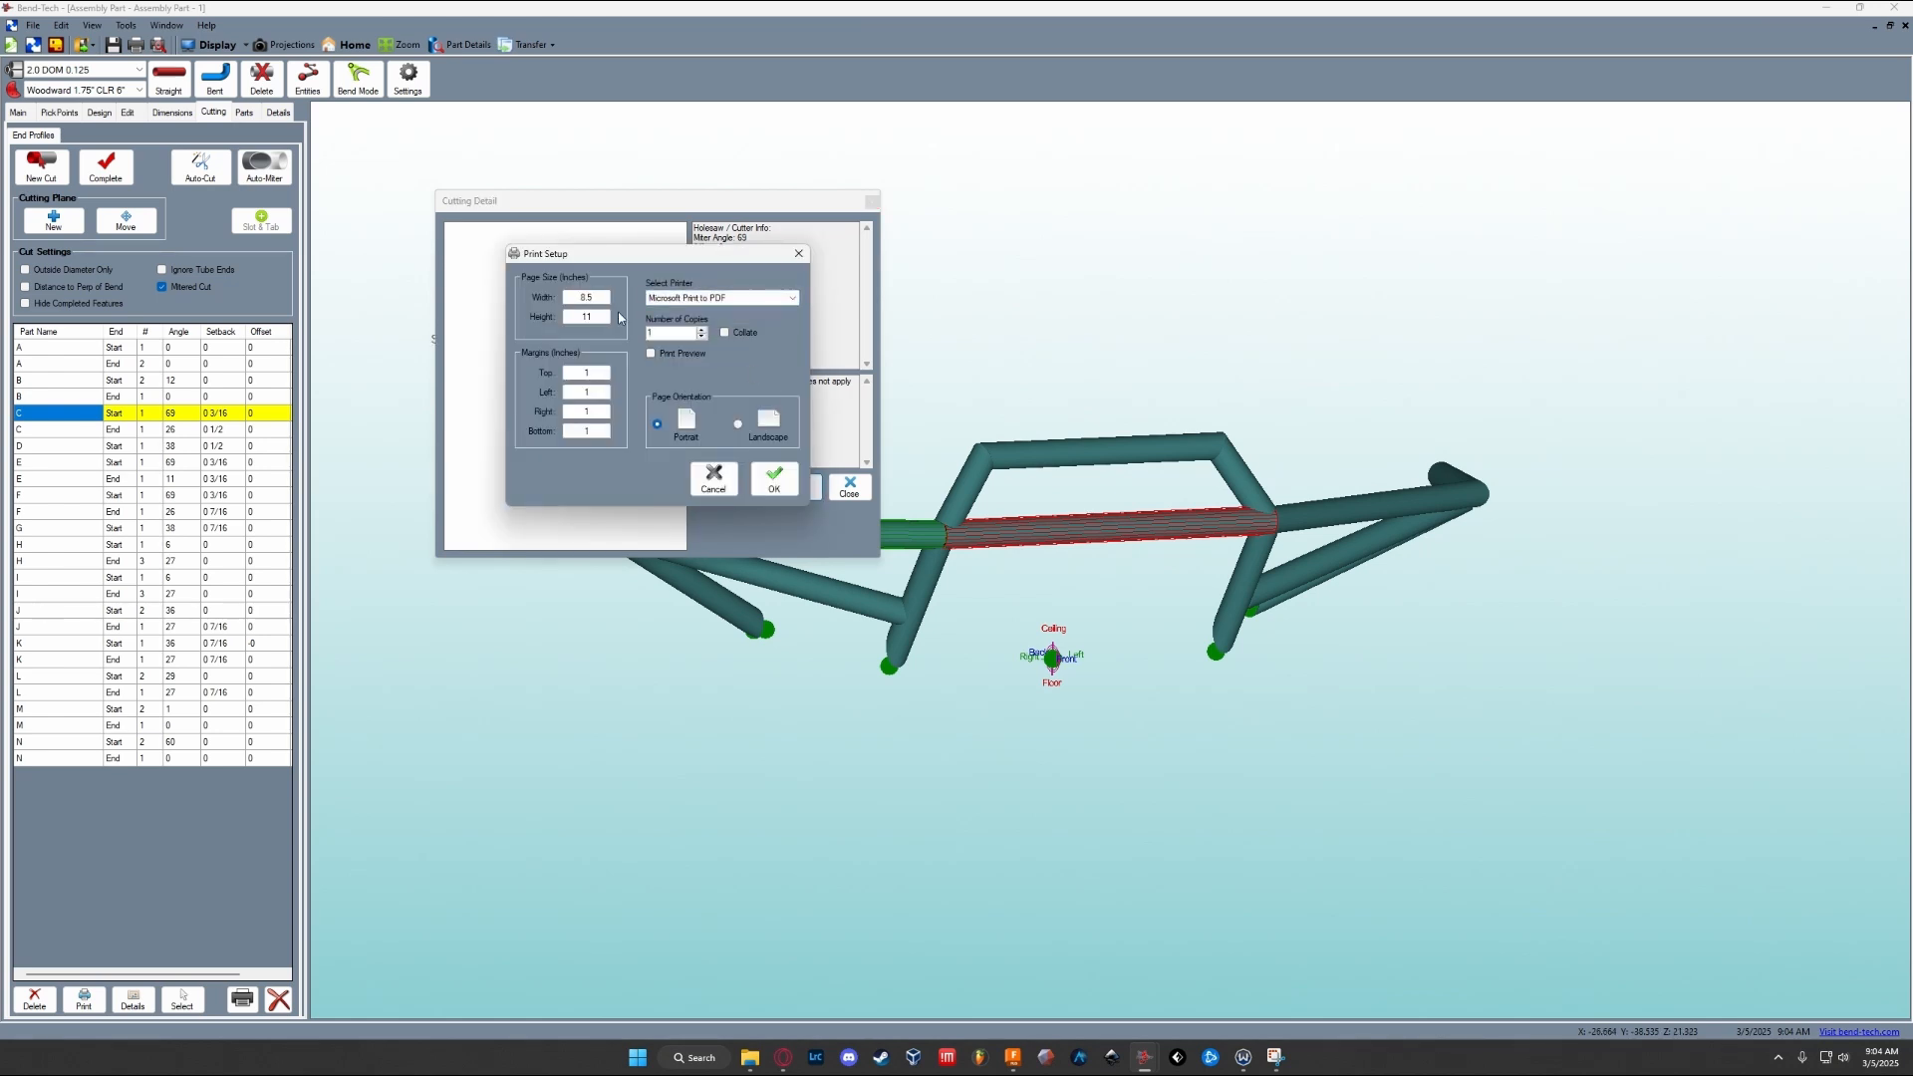
double_click(592, 297)
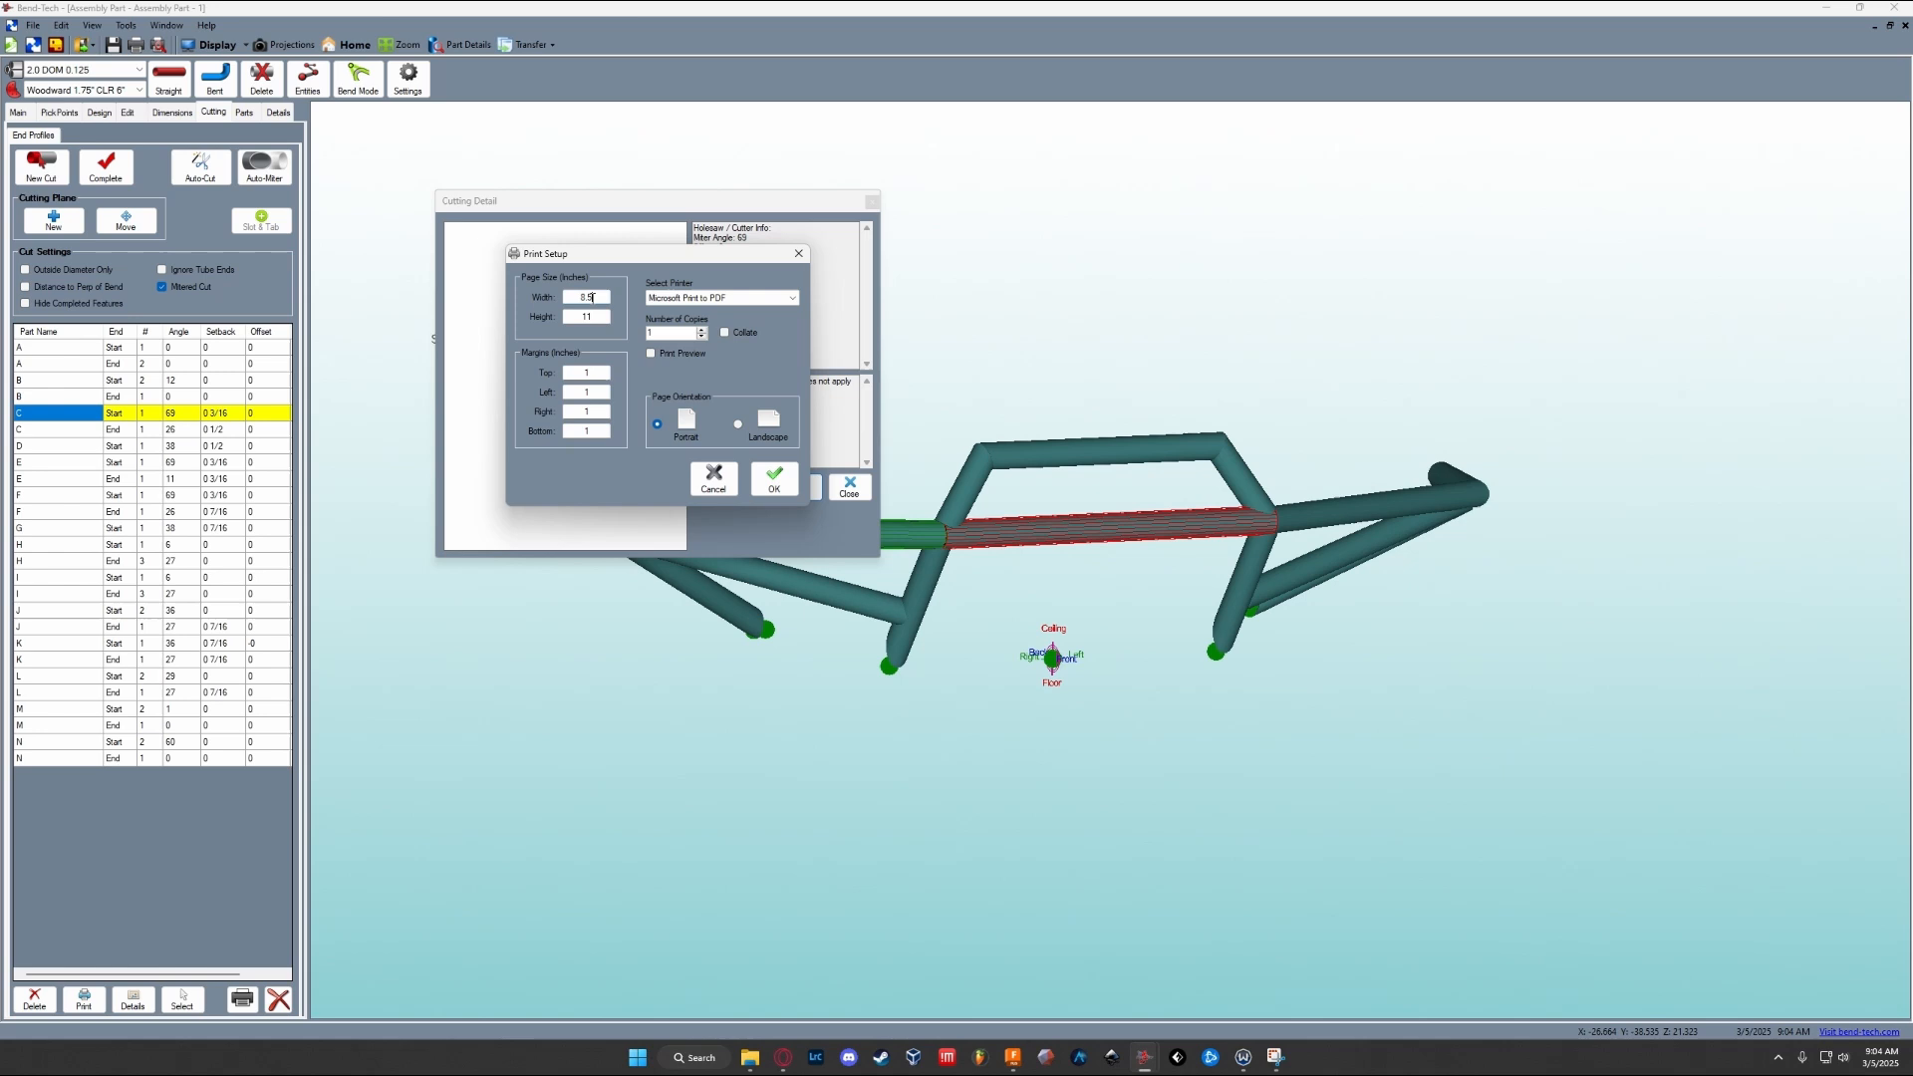
double_click(598, 316)
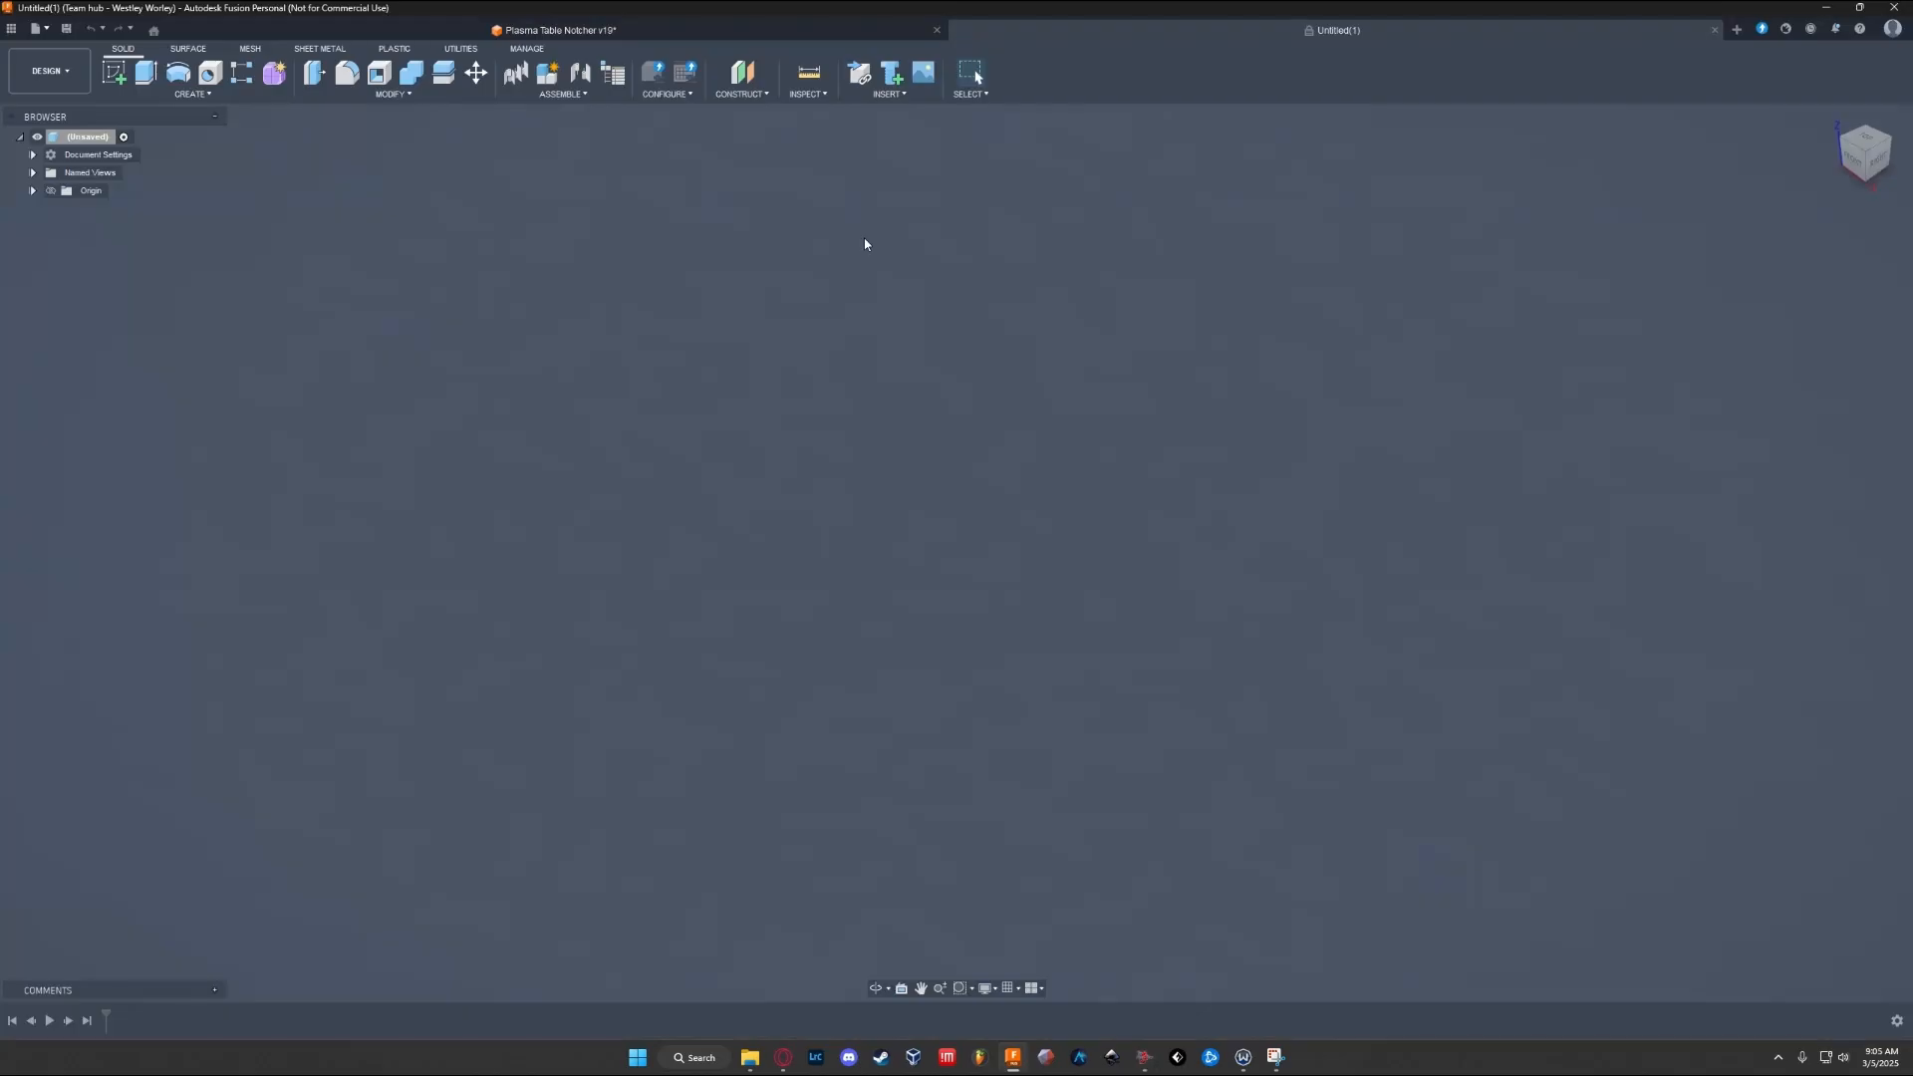
Step: Insert the image 0001.jpg from the Z: network share as a canvas on the XY plane
click(882, 95)
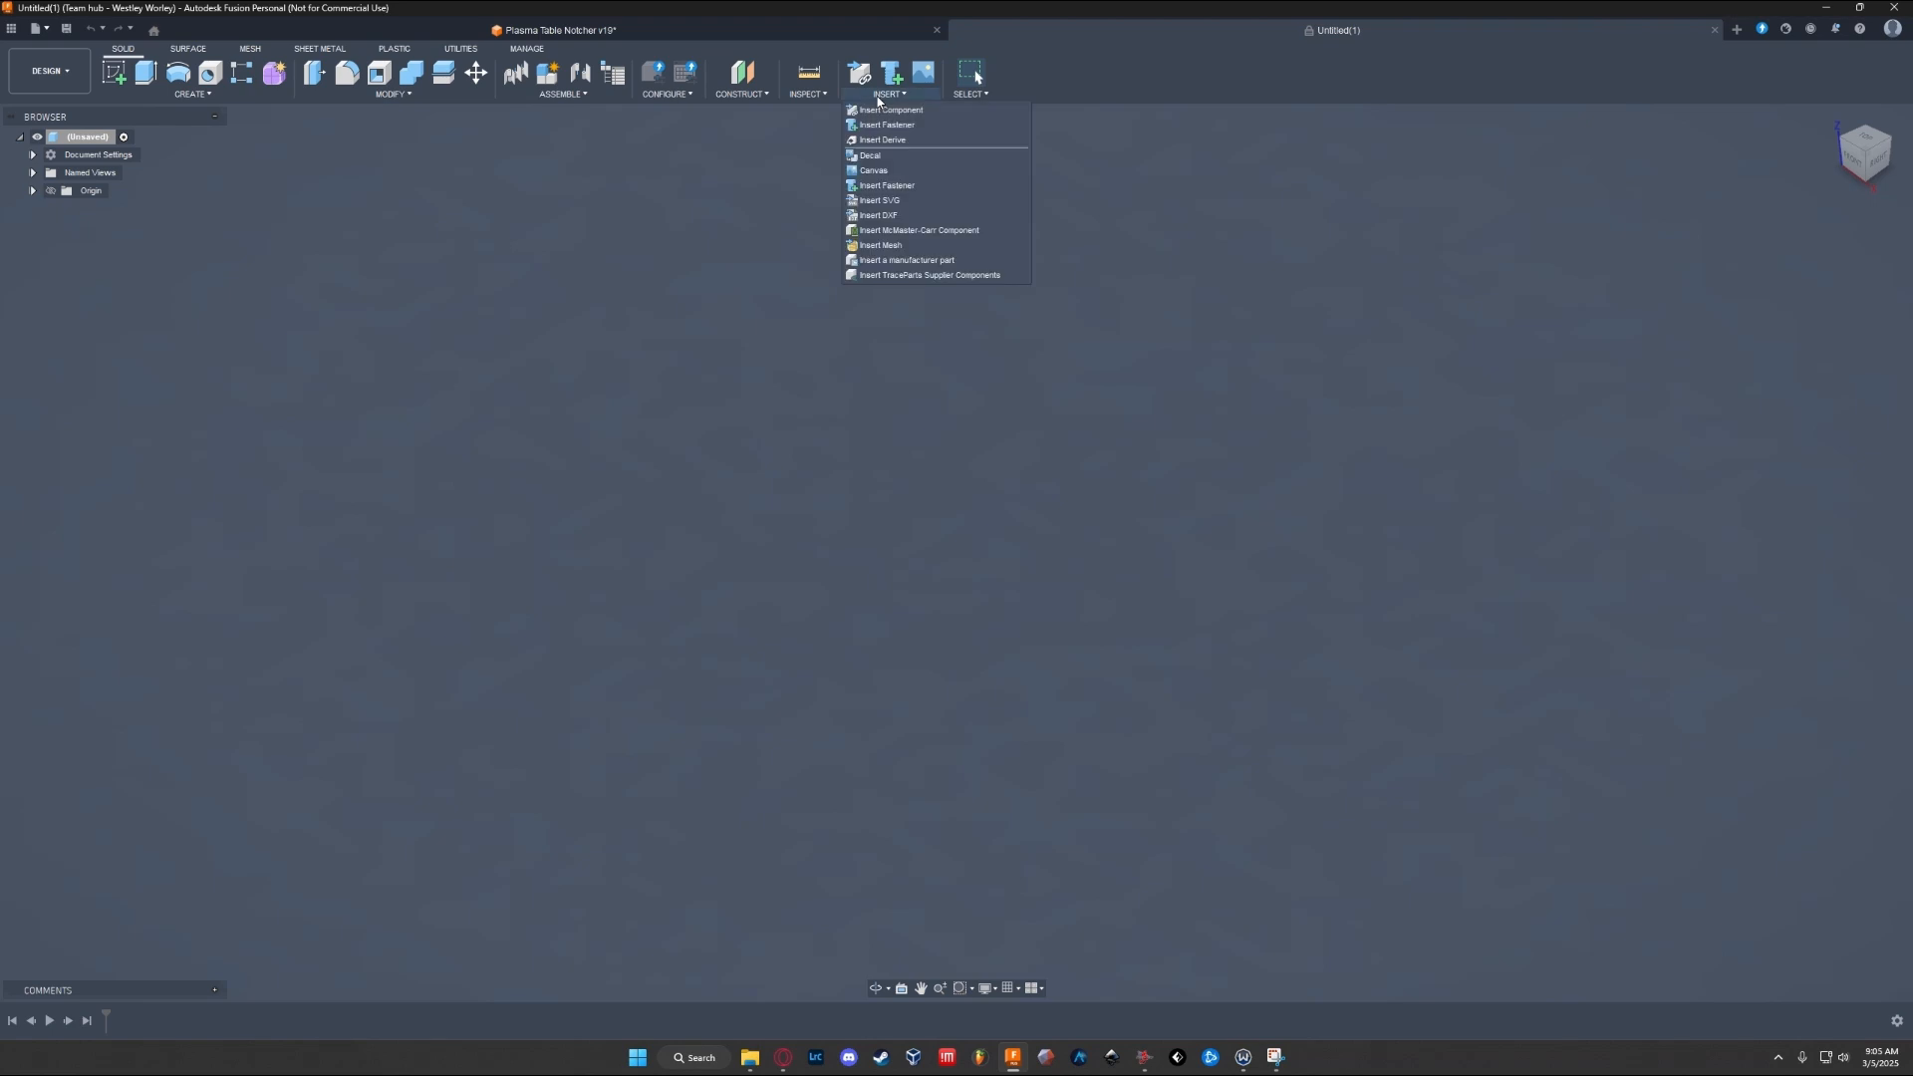
click(887, 173)
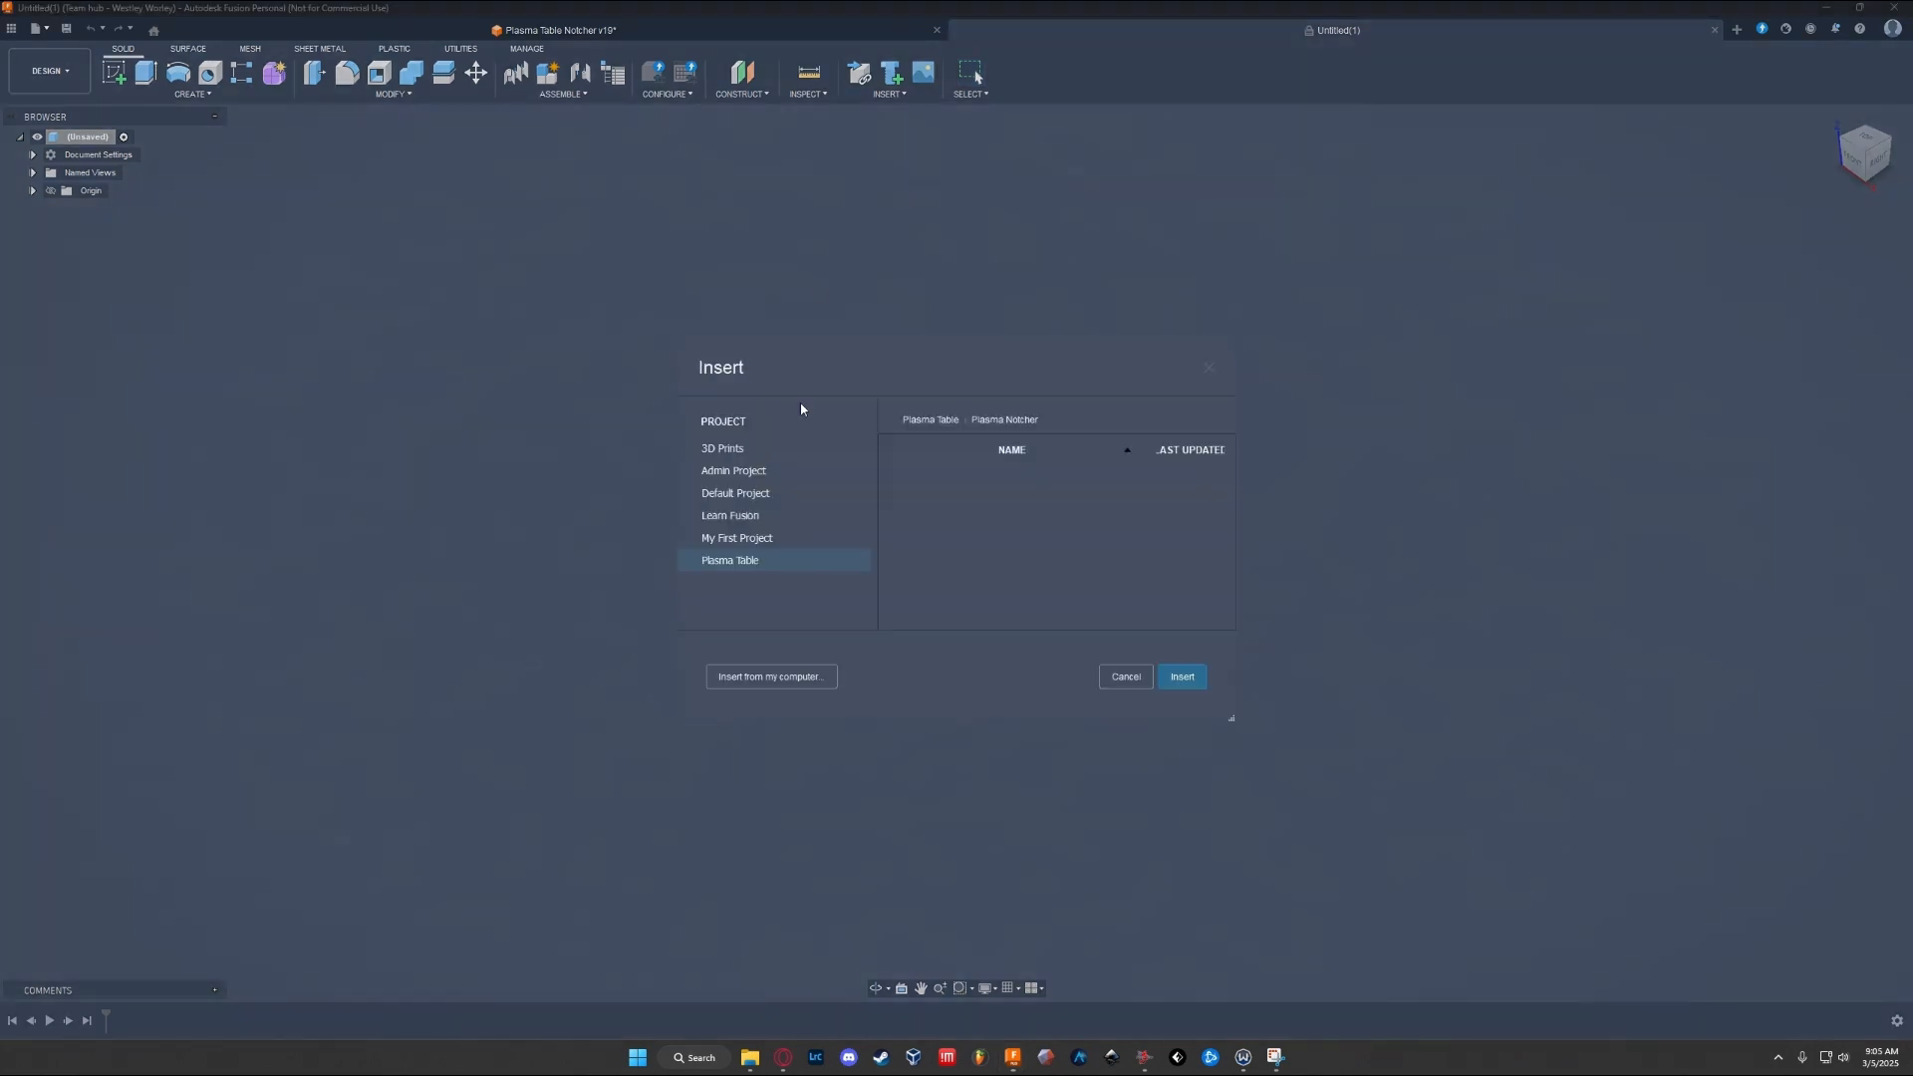
click(759, 674)
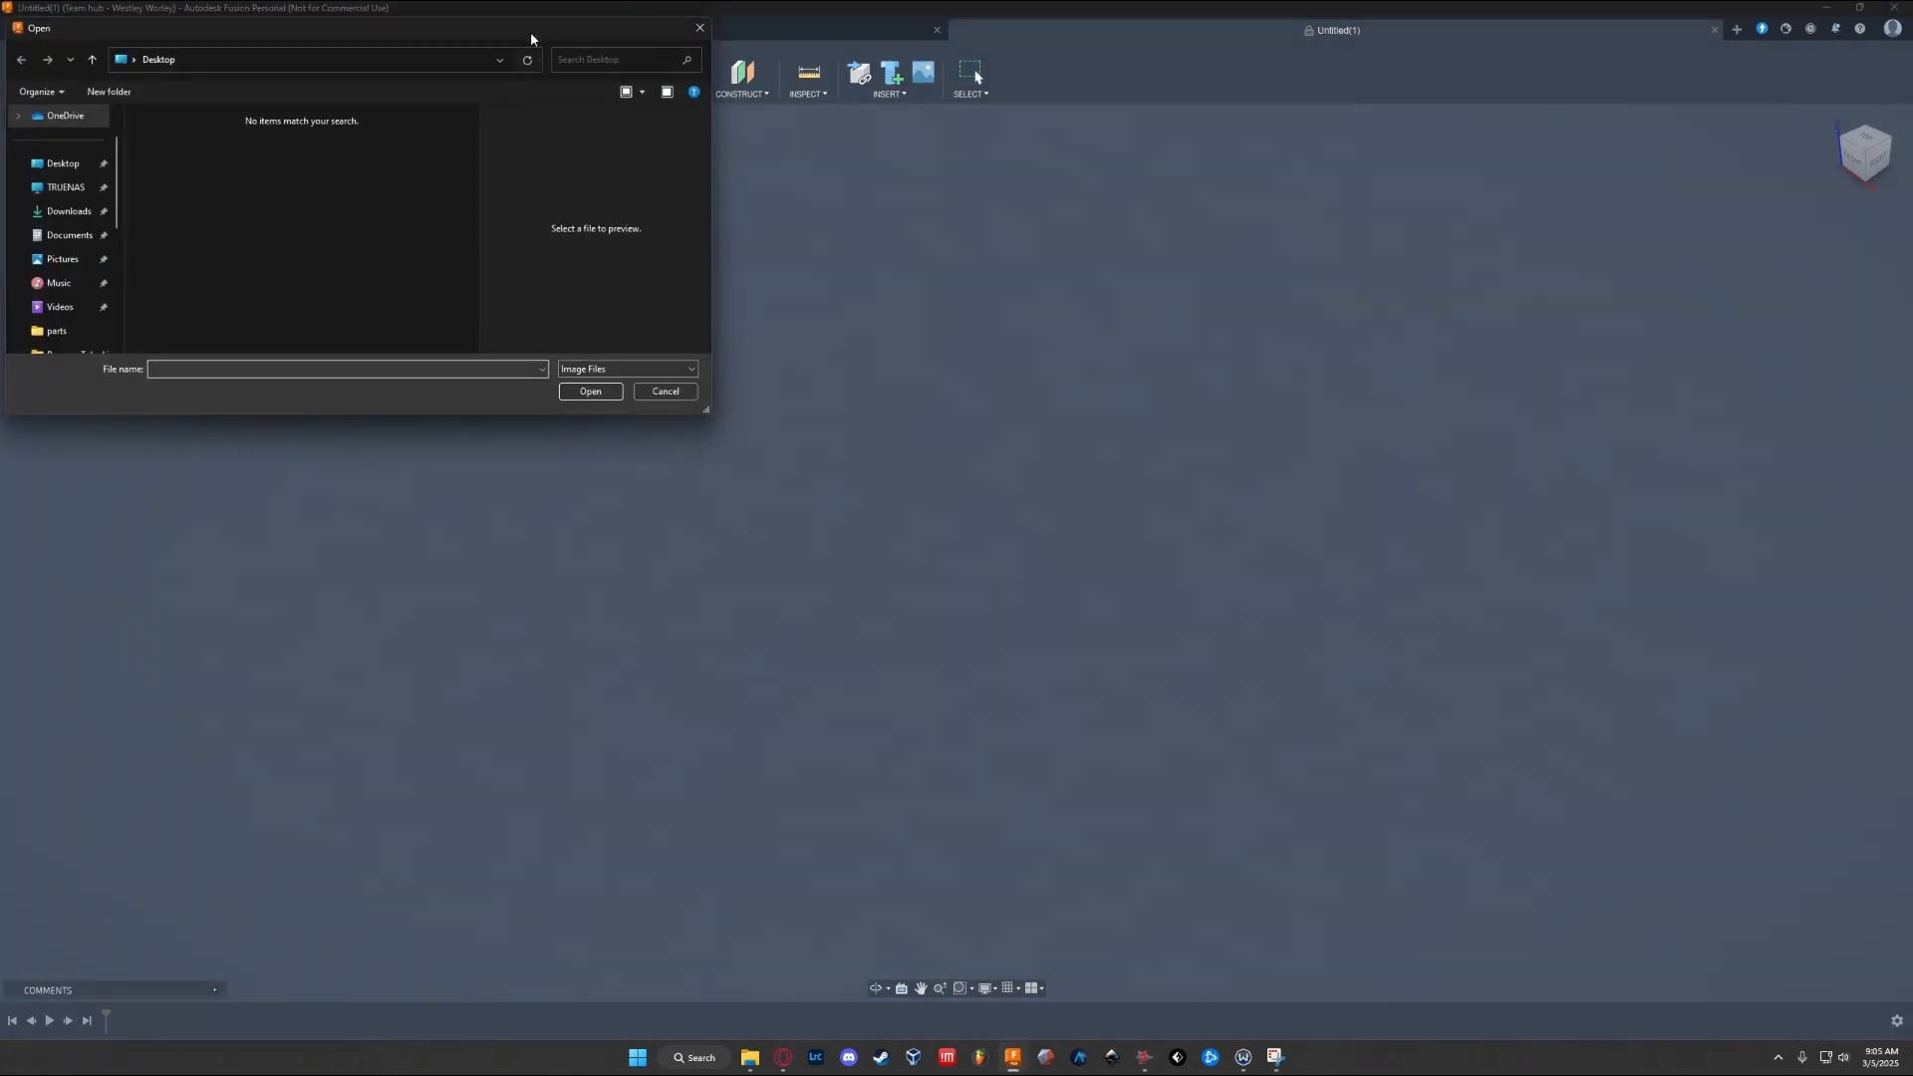
drag(530, 32, 1116, 296)
scroll(638, 543, down, 5)
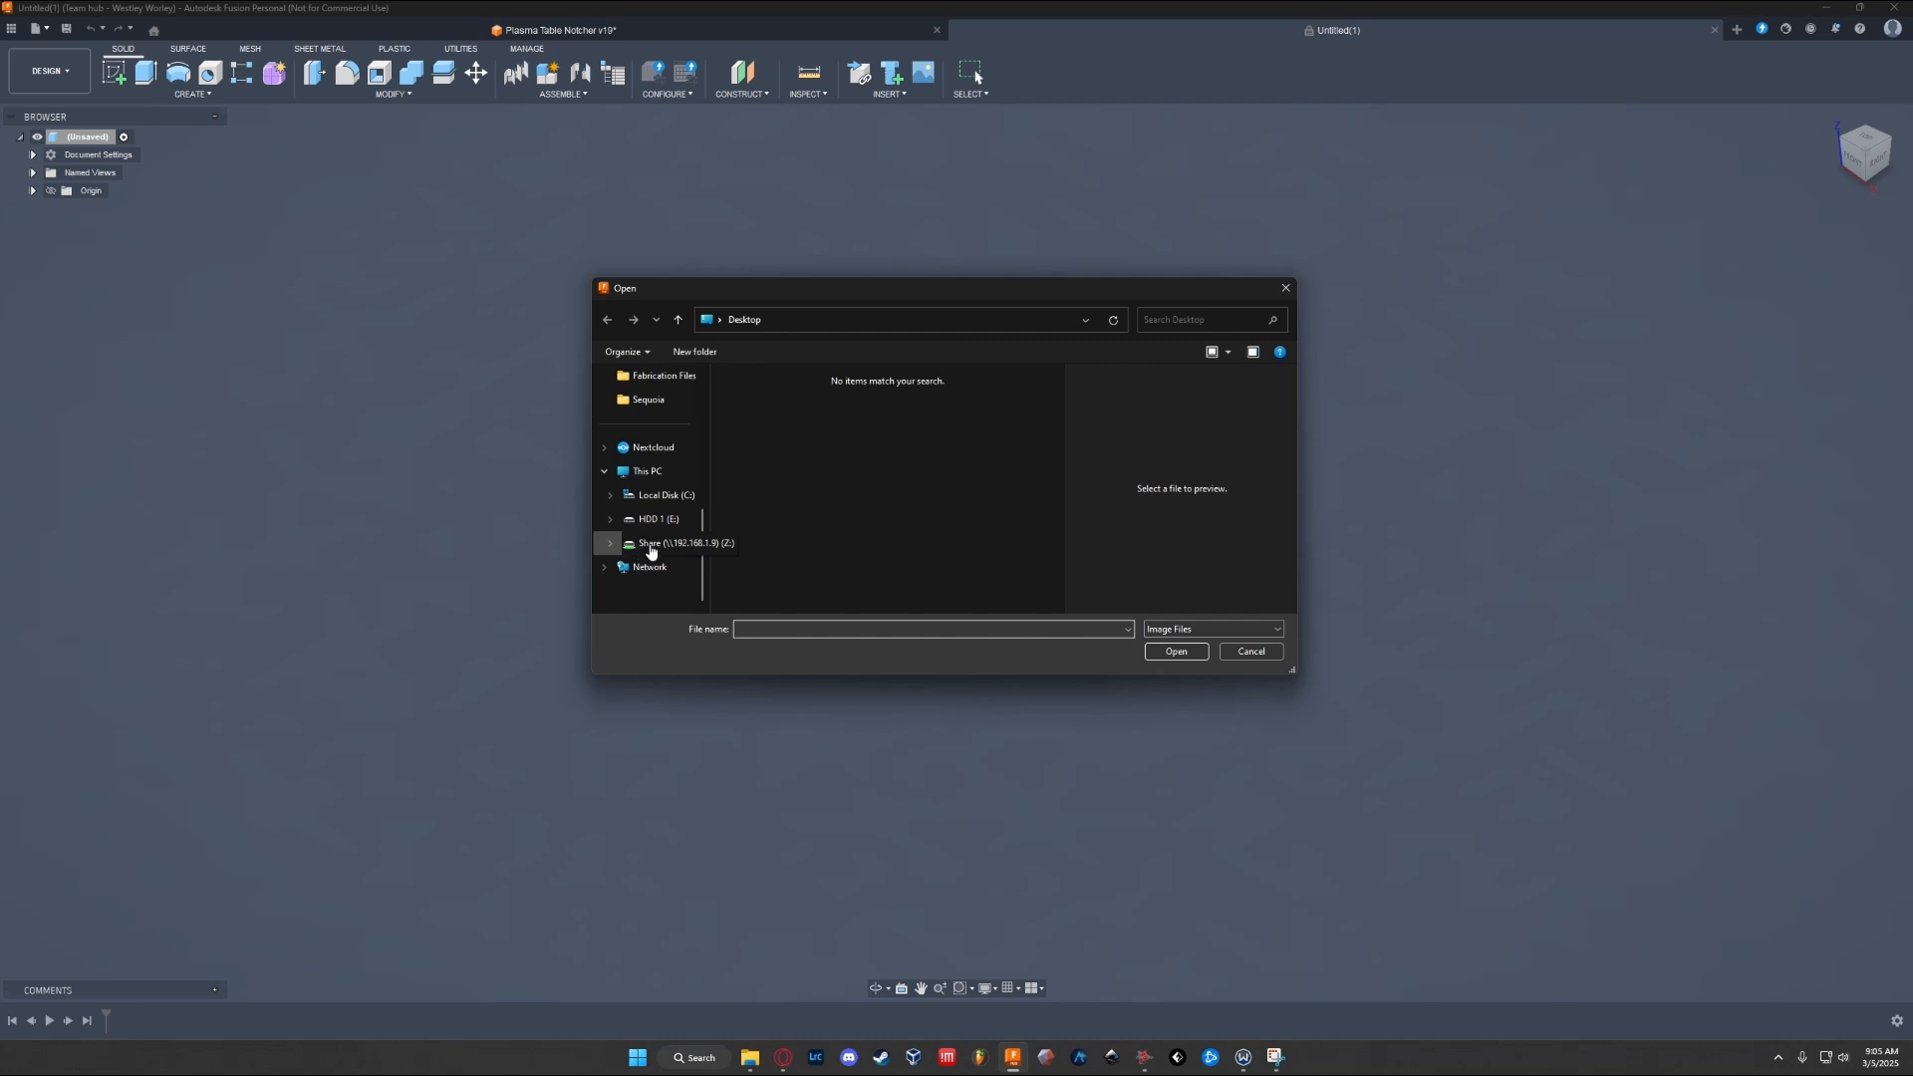
click(648, 542)
double_click(794, 563)
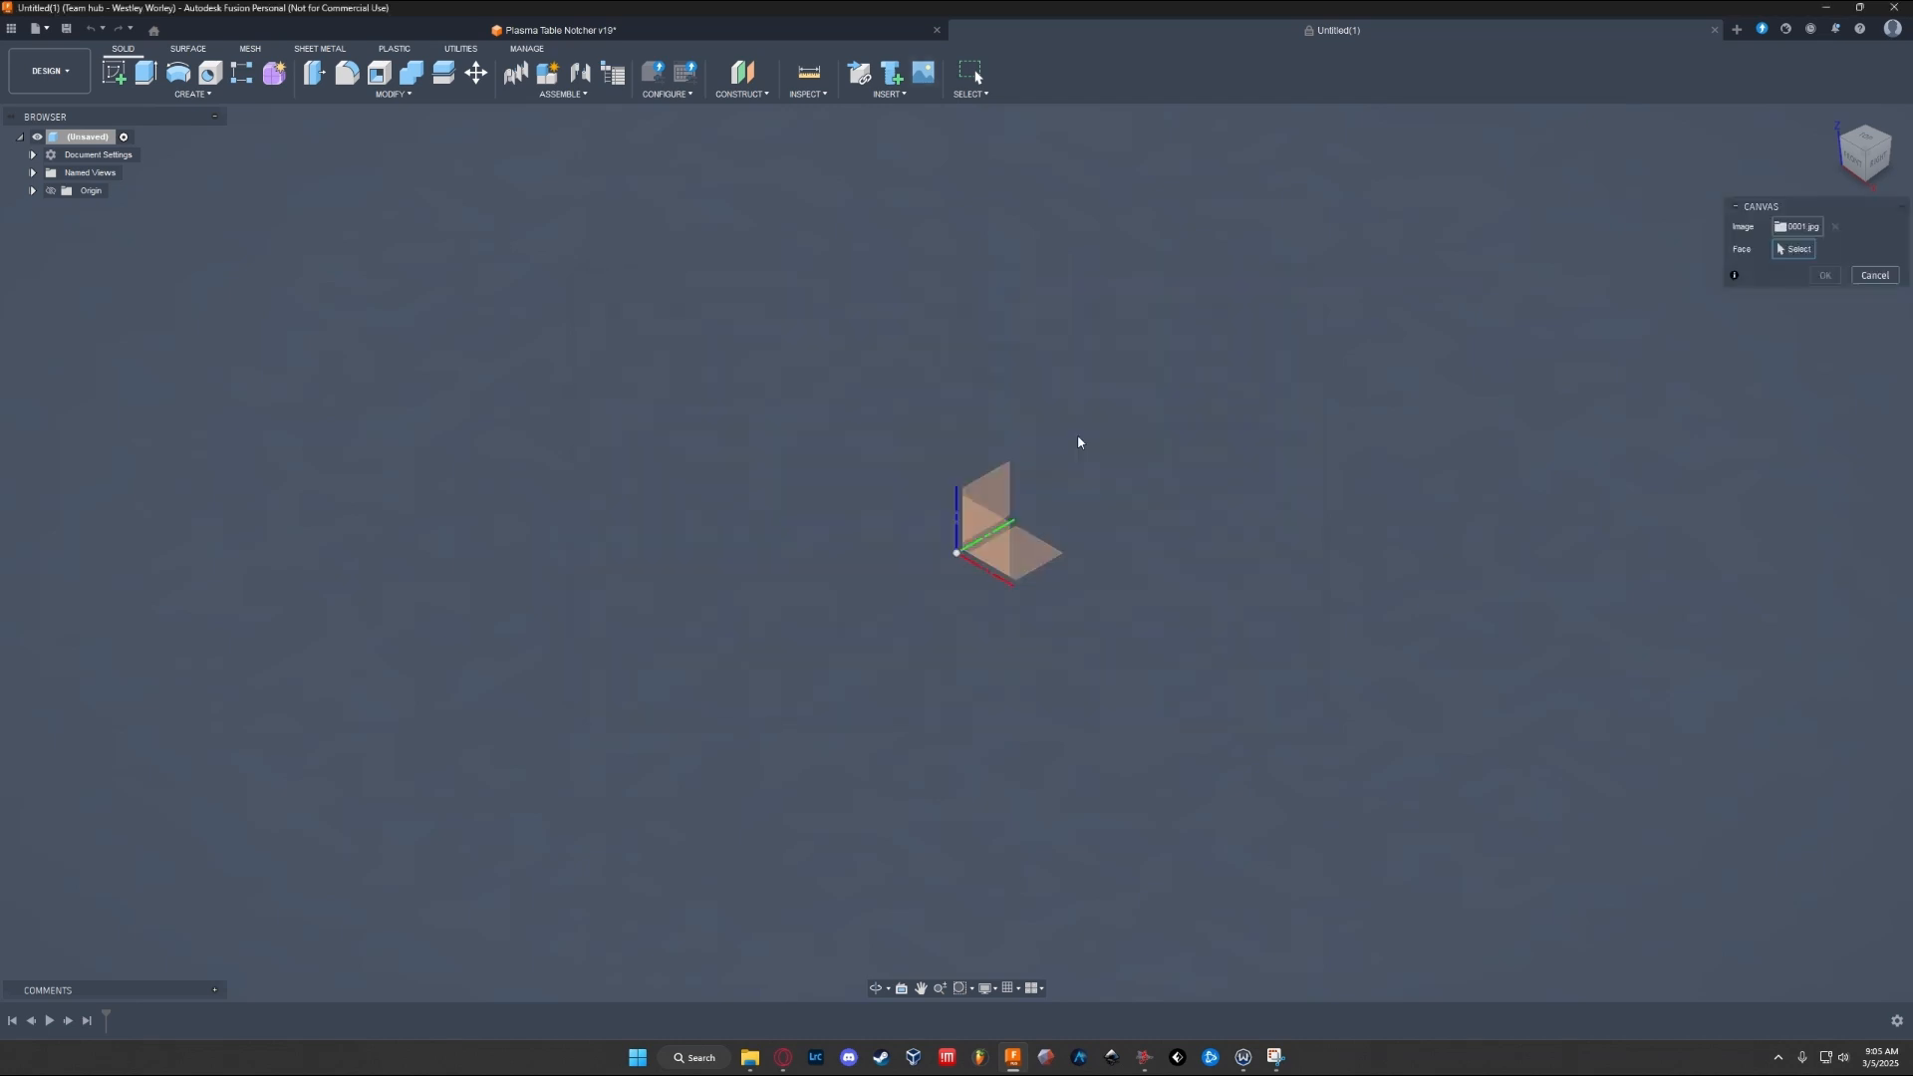
click(1037, 558)
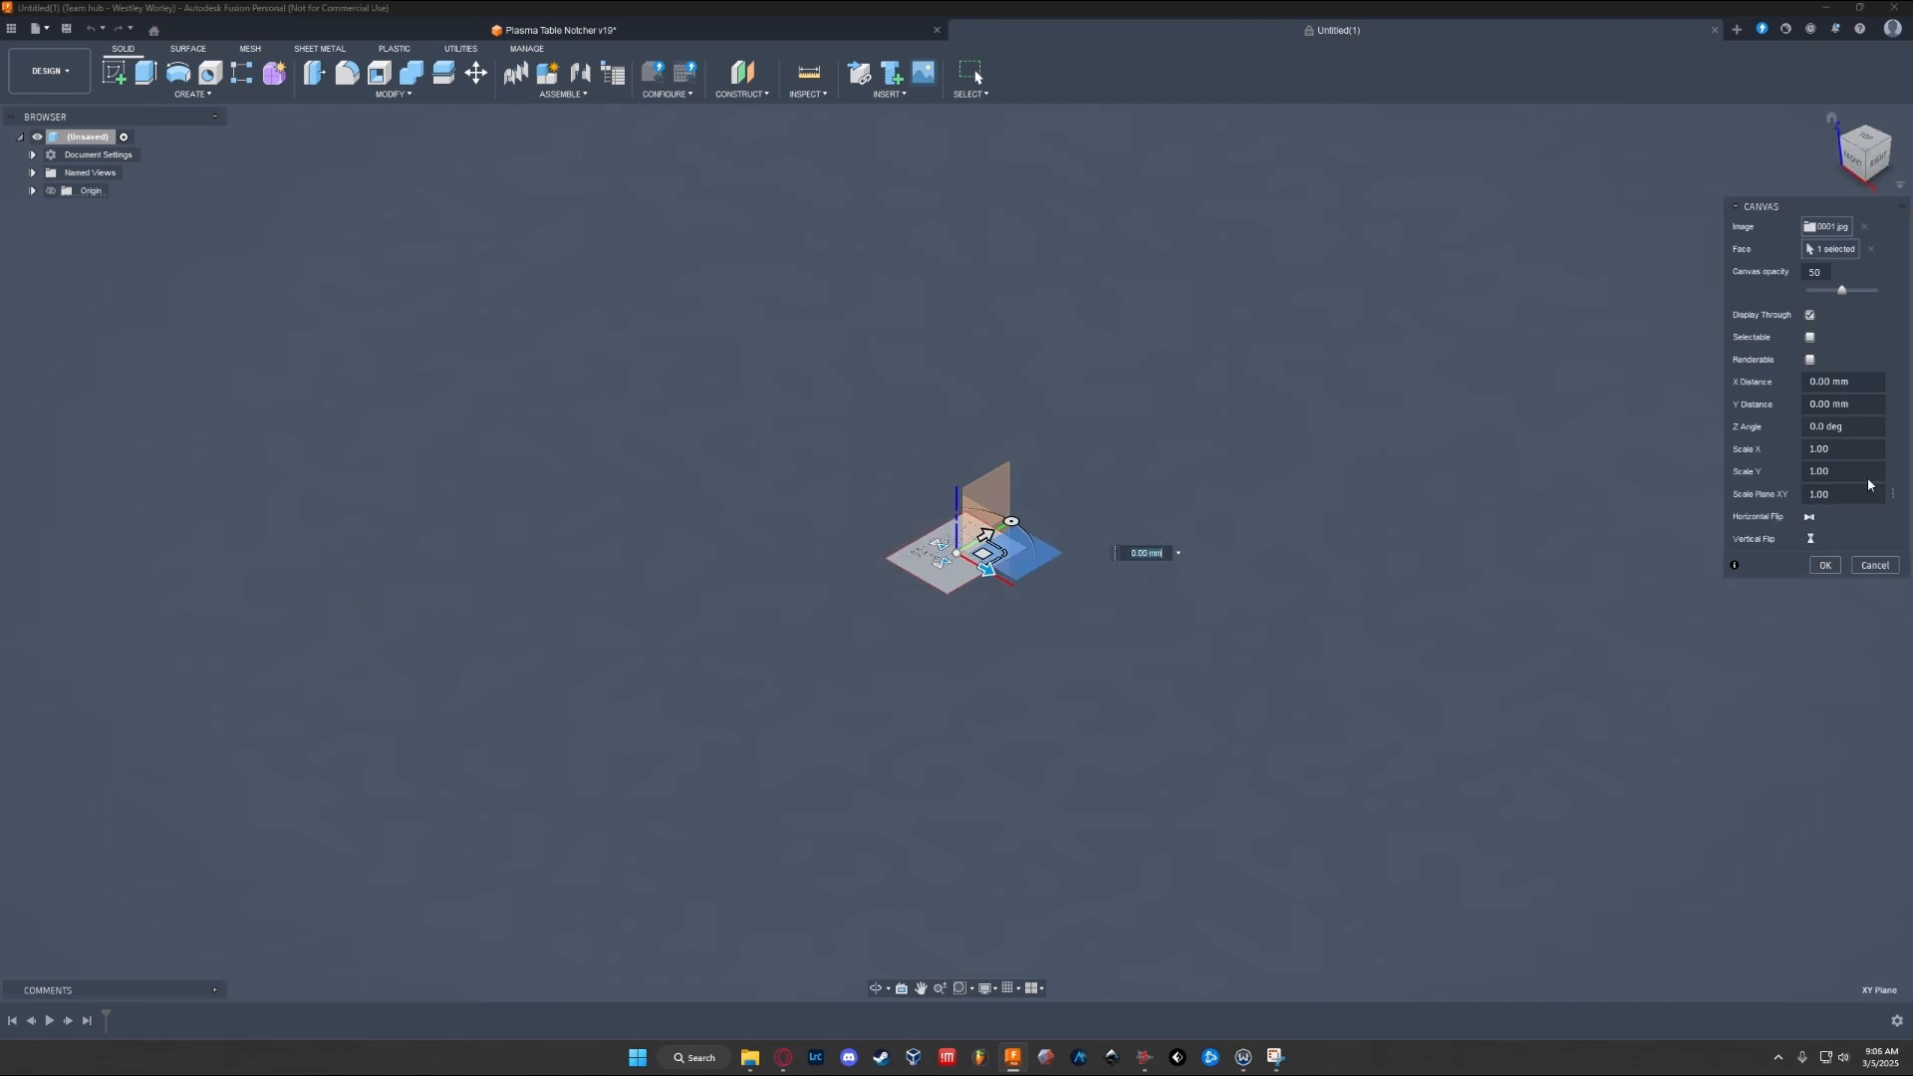
click(1825, 566)
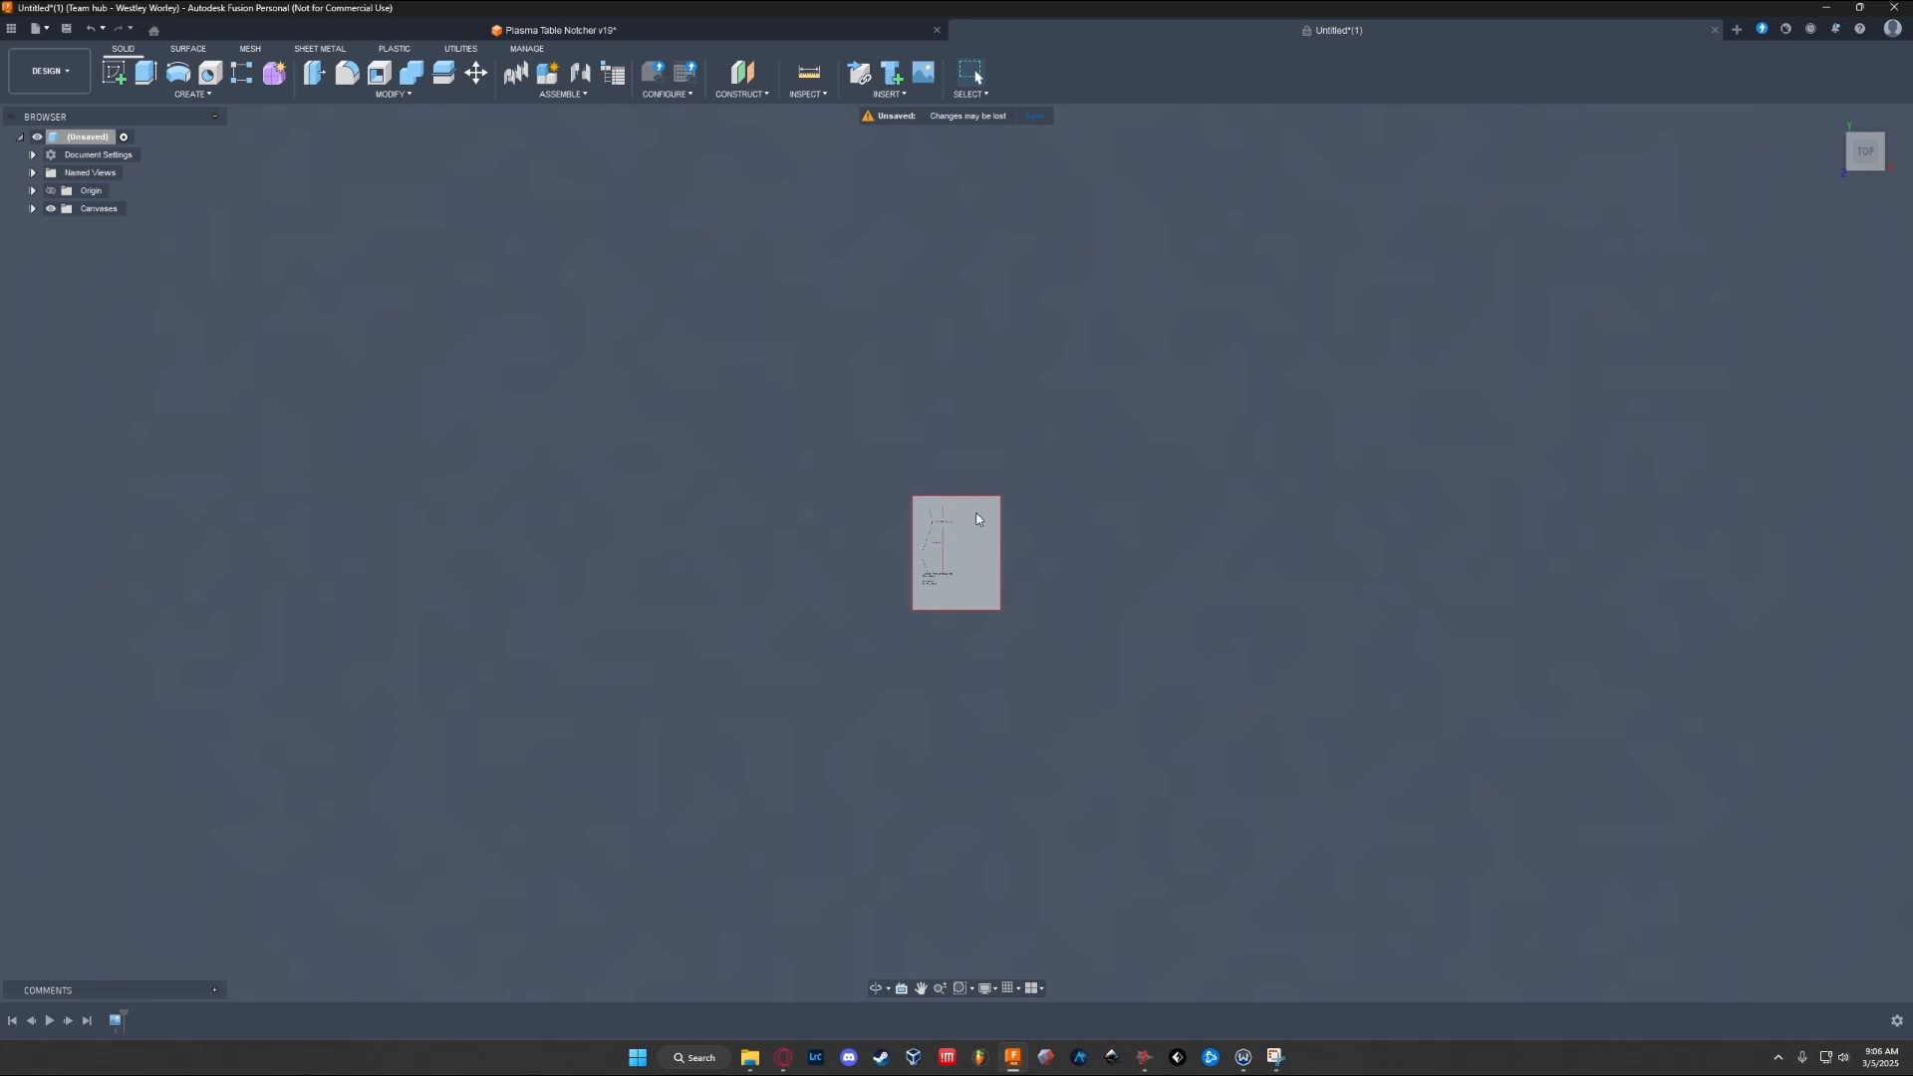
Step: Change the document's active units to inches
click(33, 156)
click(132, 173)
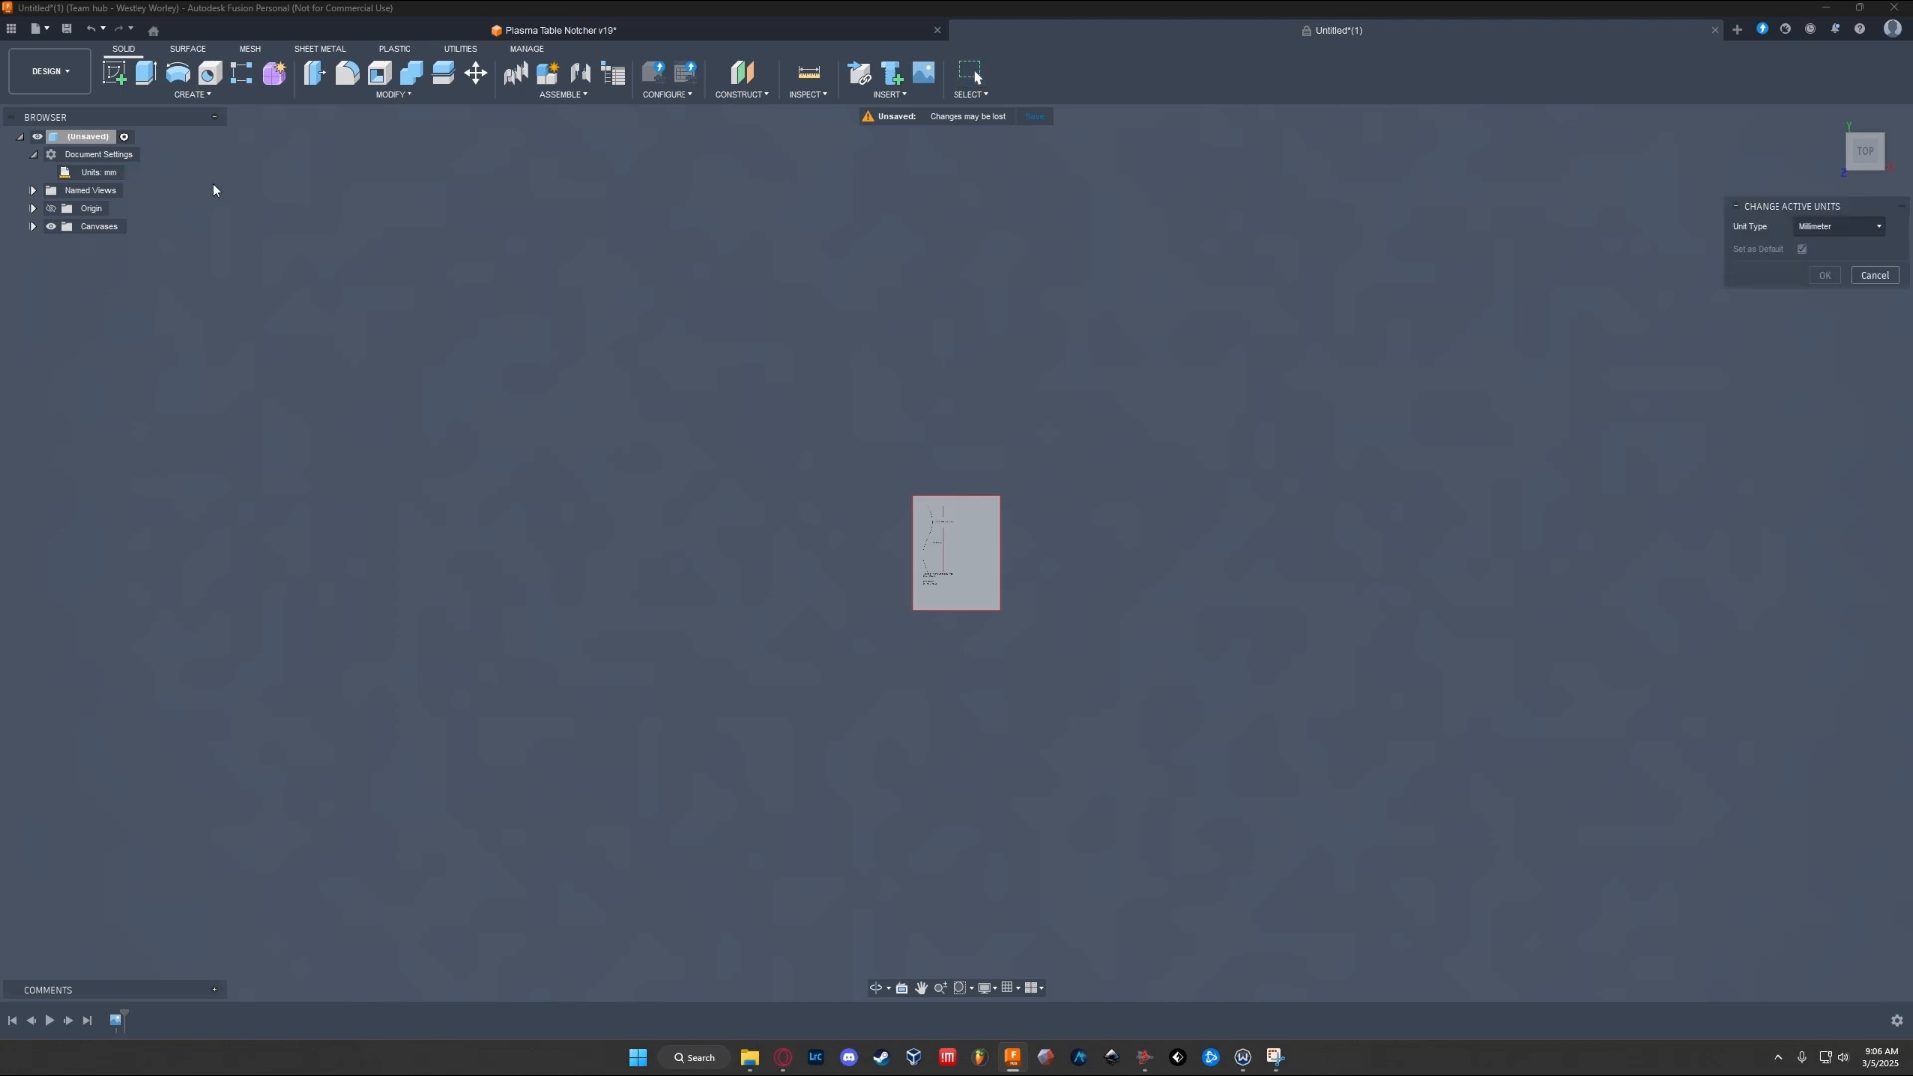
click(1839, 226)
click(1807, 317)
click(1824, 275)
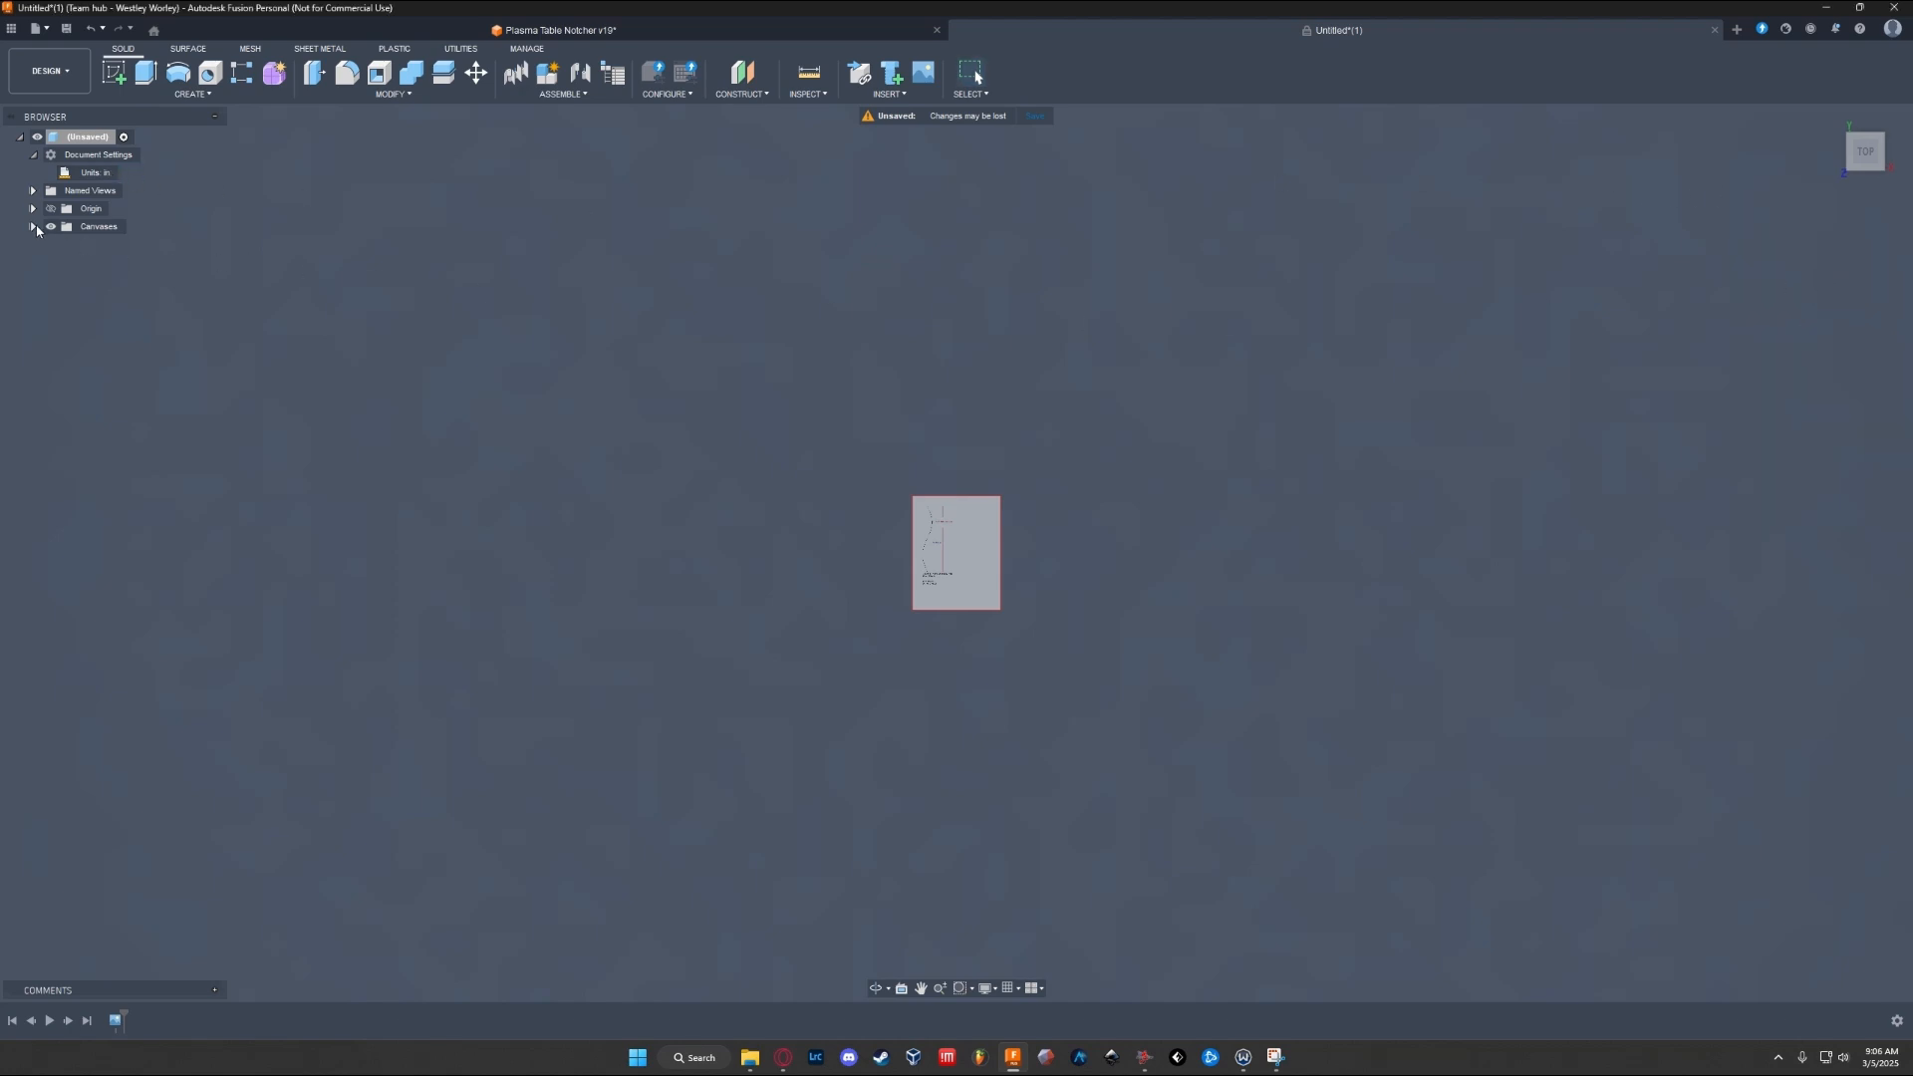
Step: Calibrate canvas 0001 by setting the distance between the two upper corners of the page to 8.5 in
click(32, 226)
right_click(104, 247)
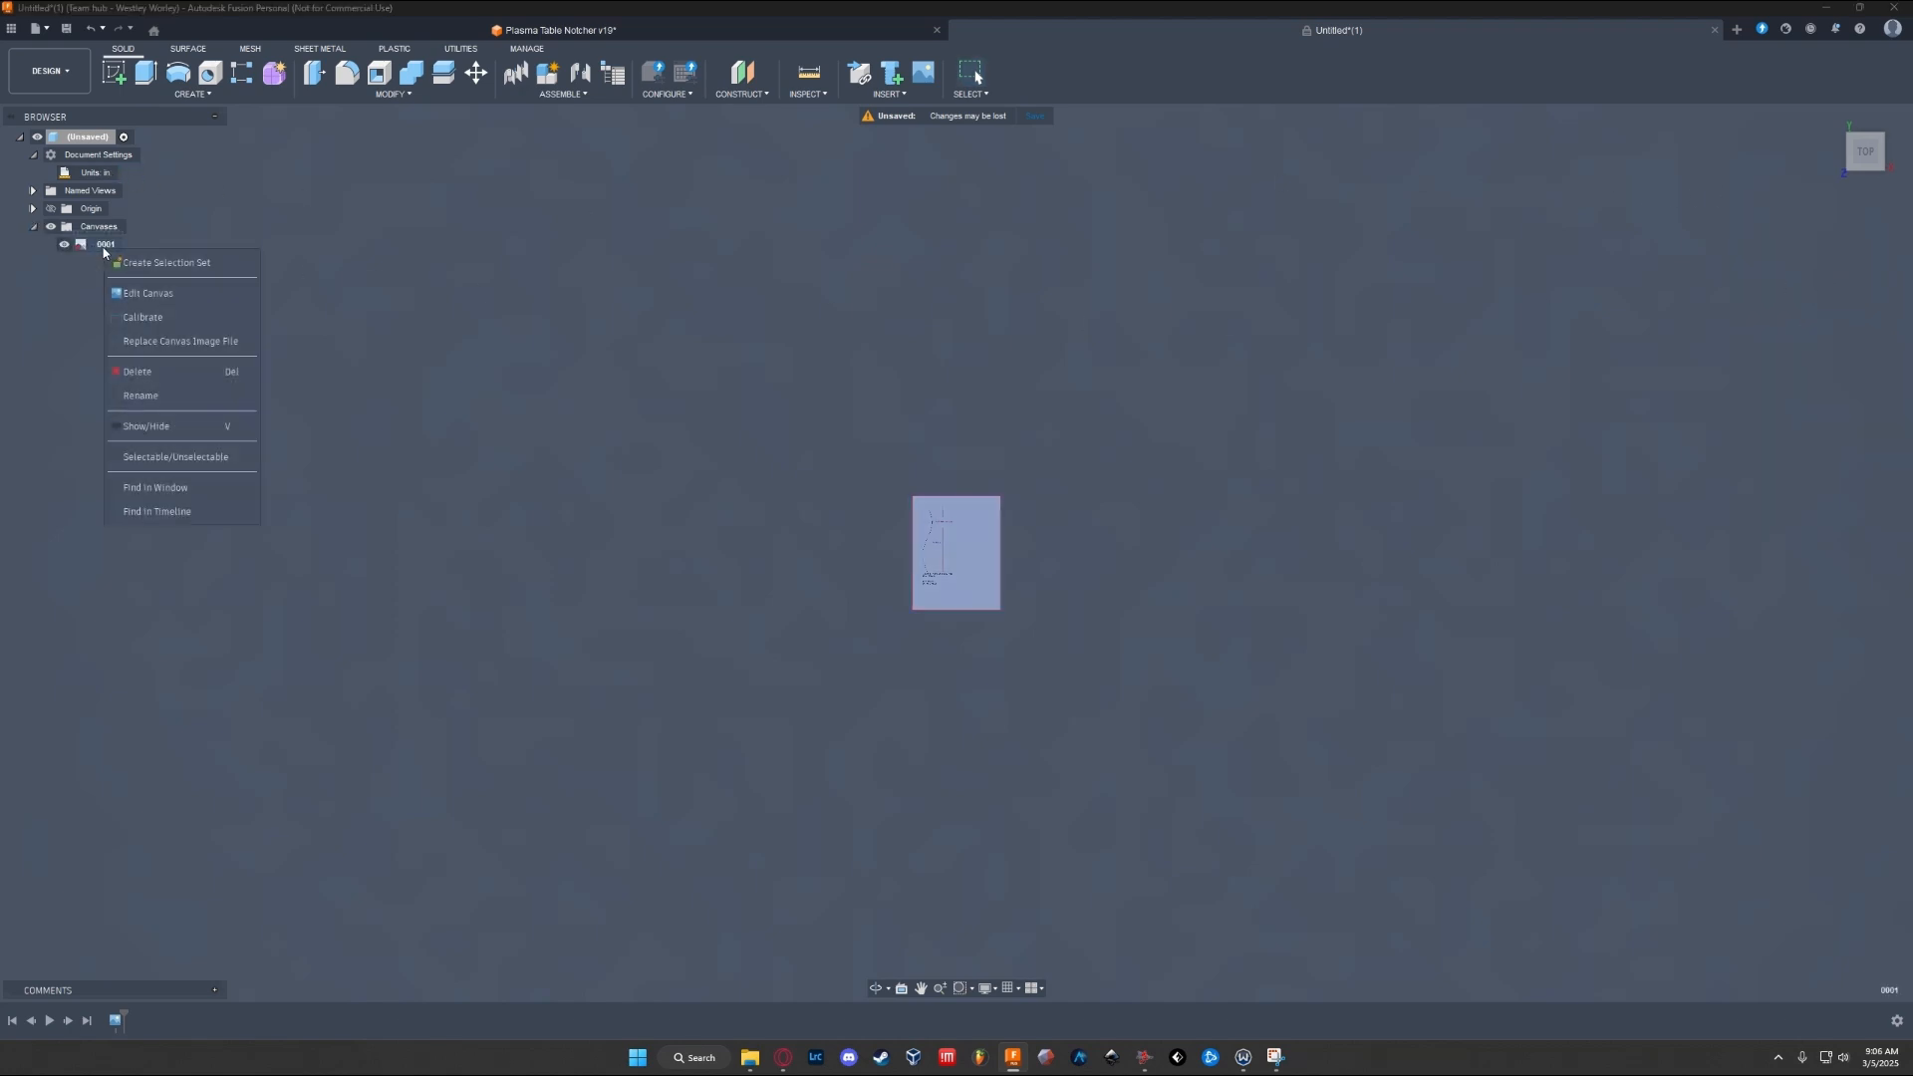
click(138, 318)
scroll(983, 532, up, 5)
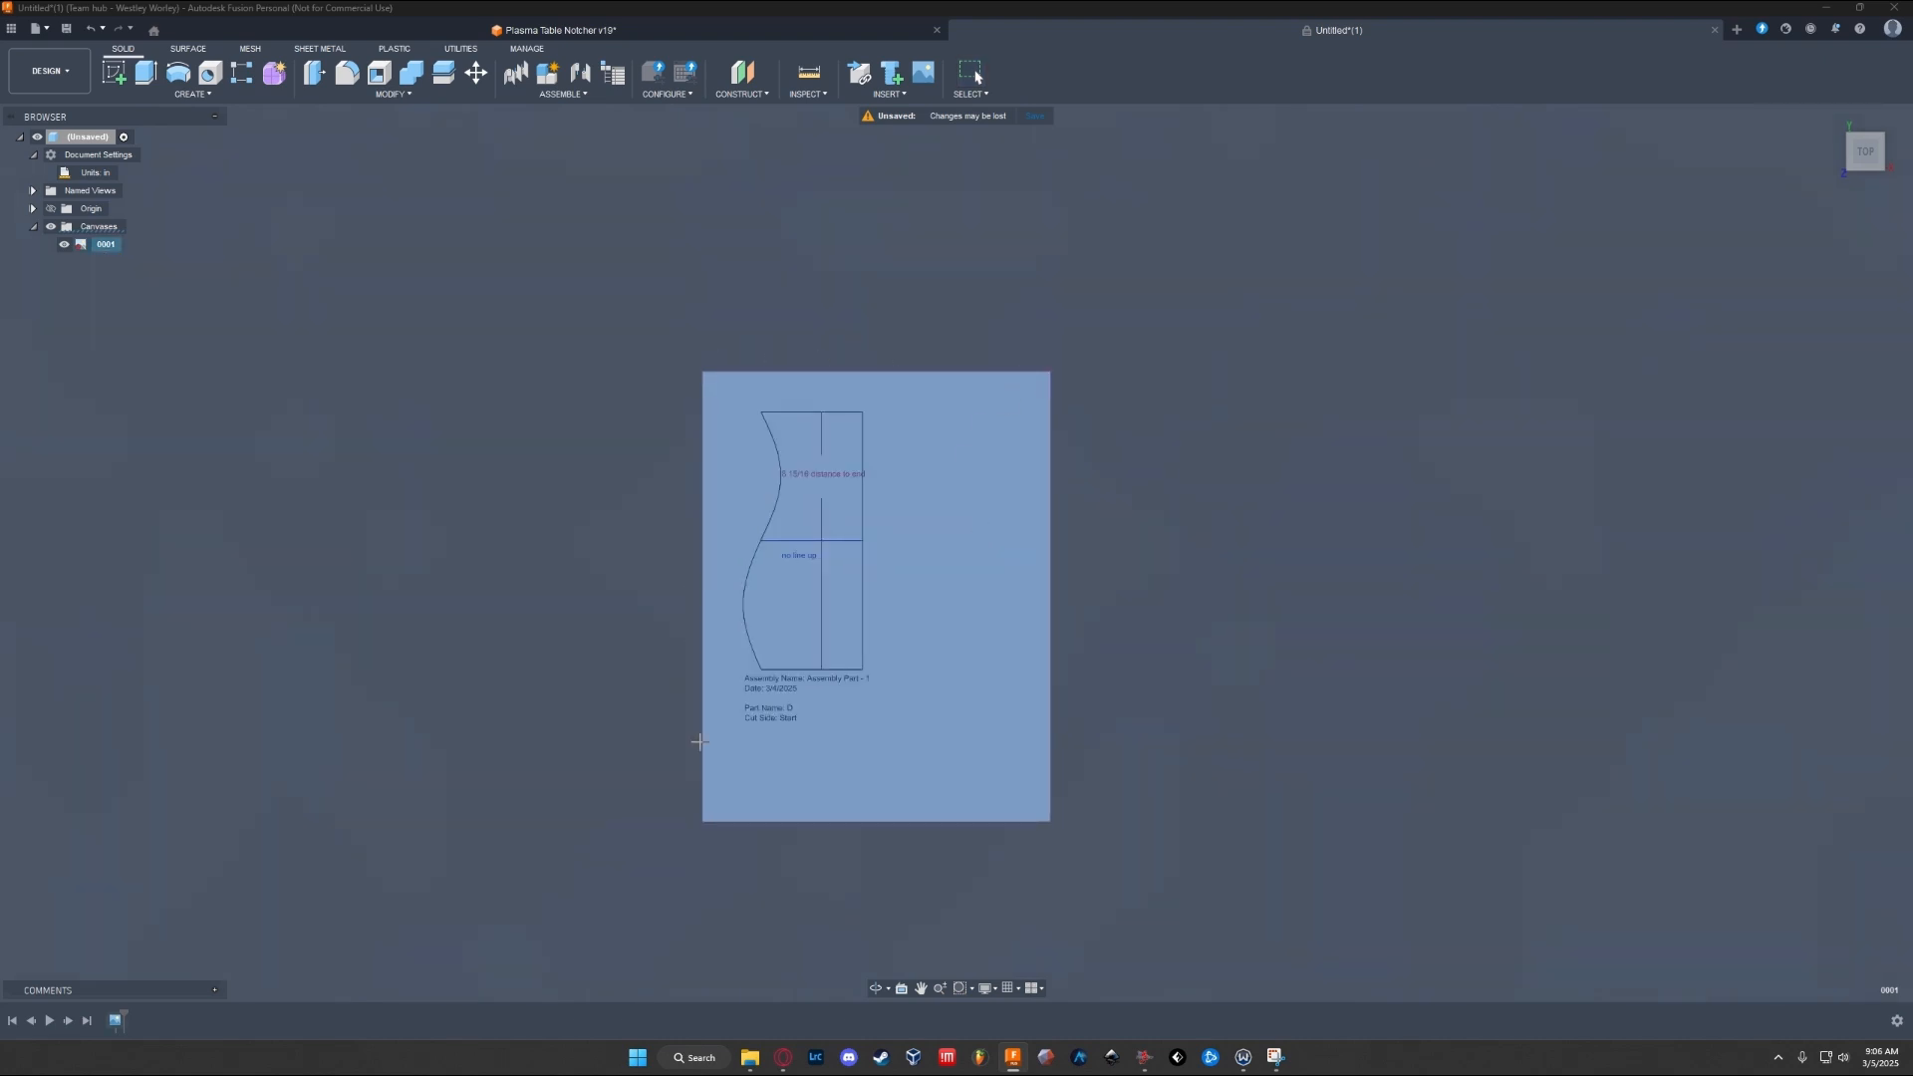
scroll(1039, 580, up, 2)
middle_drag(872, 505, 952, 478)
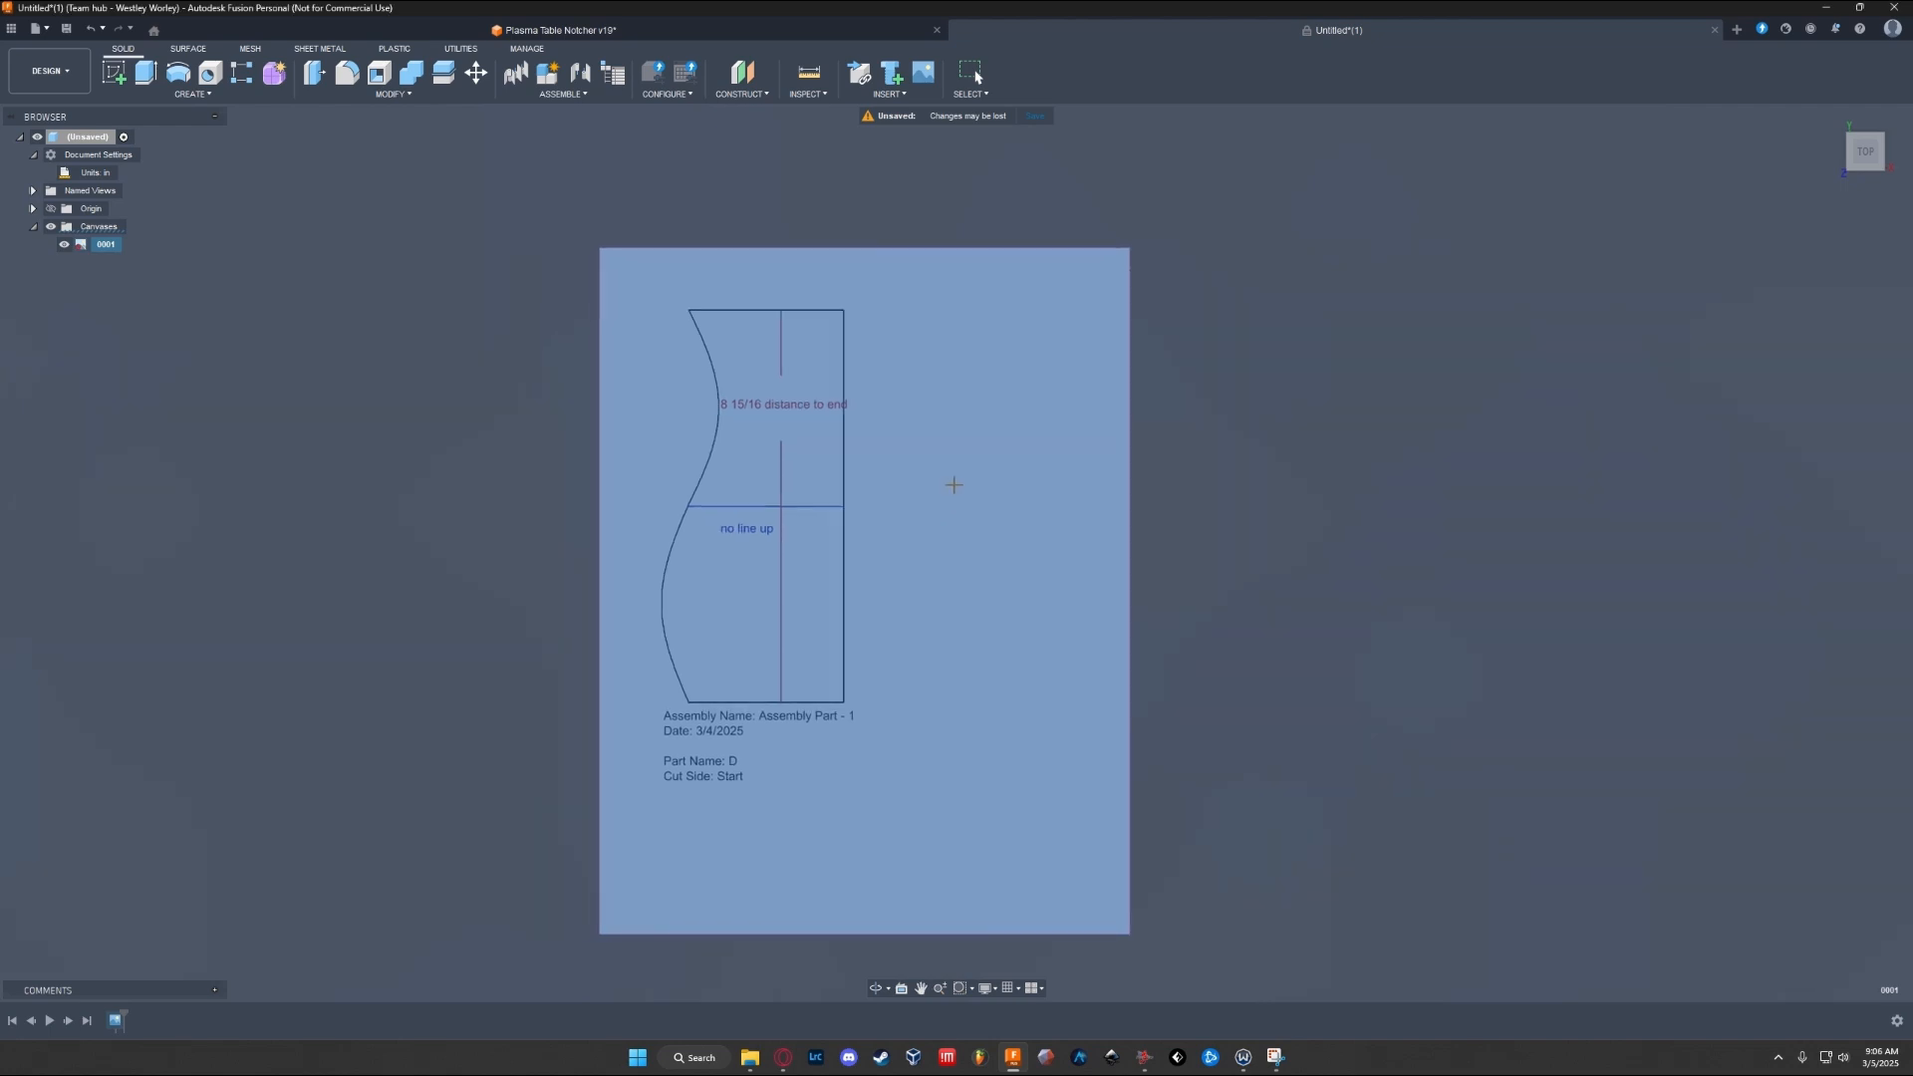
scroll(1109, 278, up, 7)
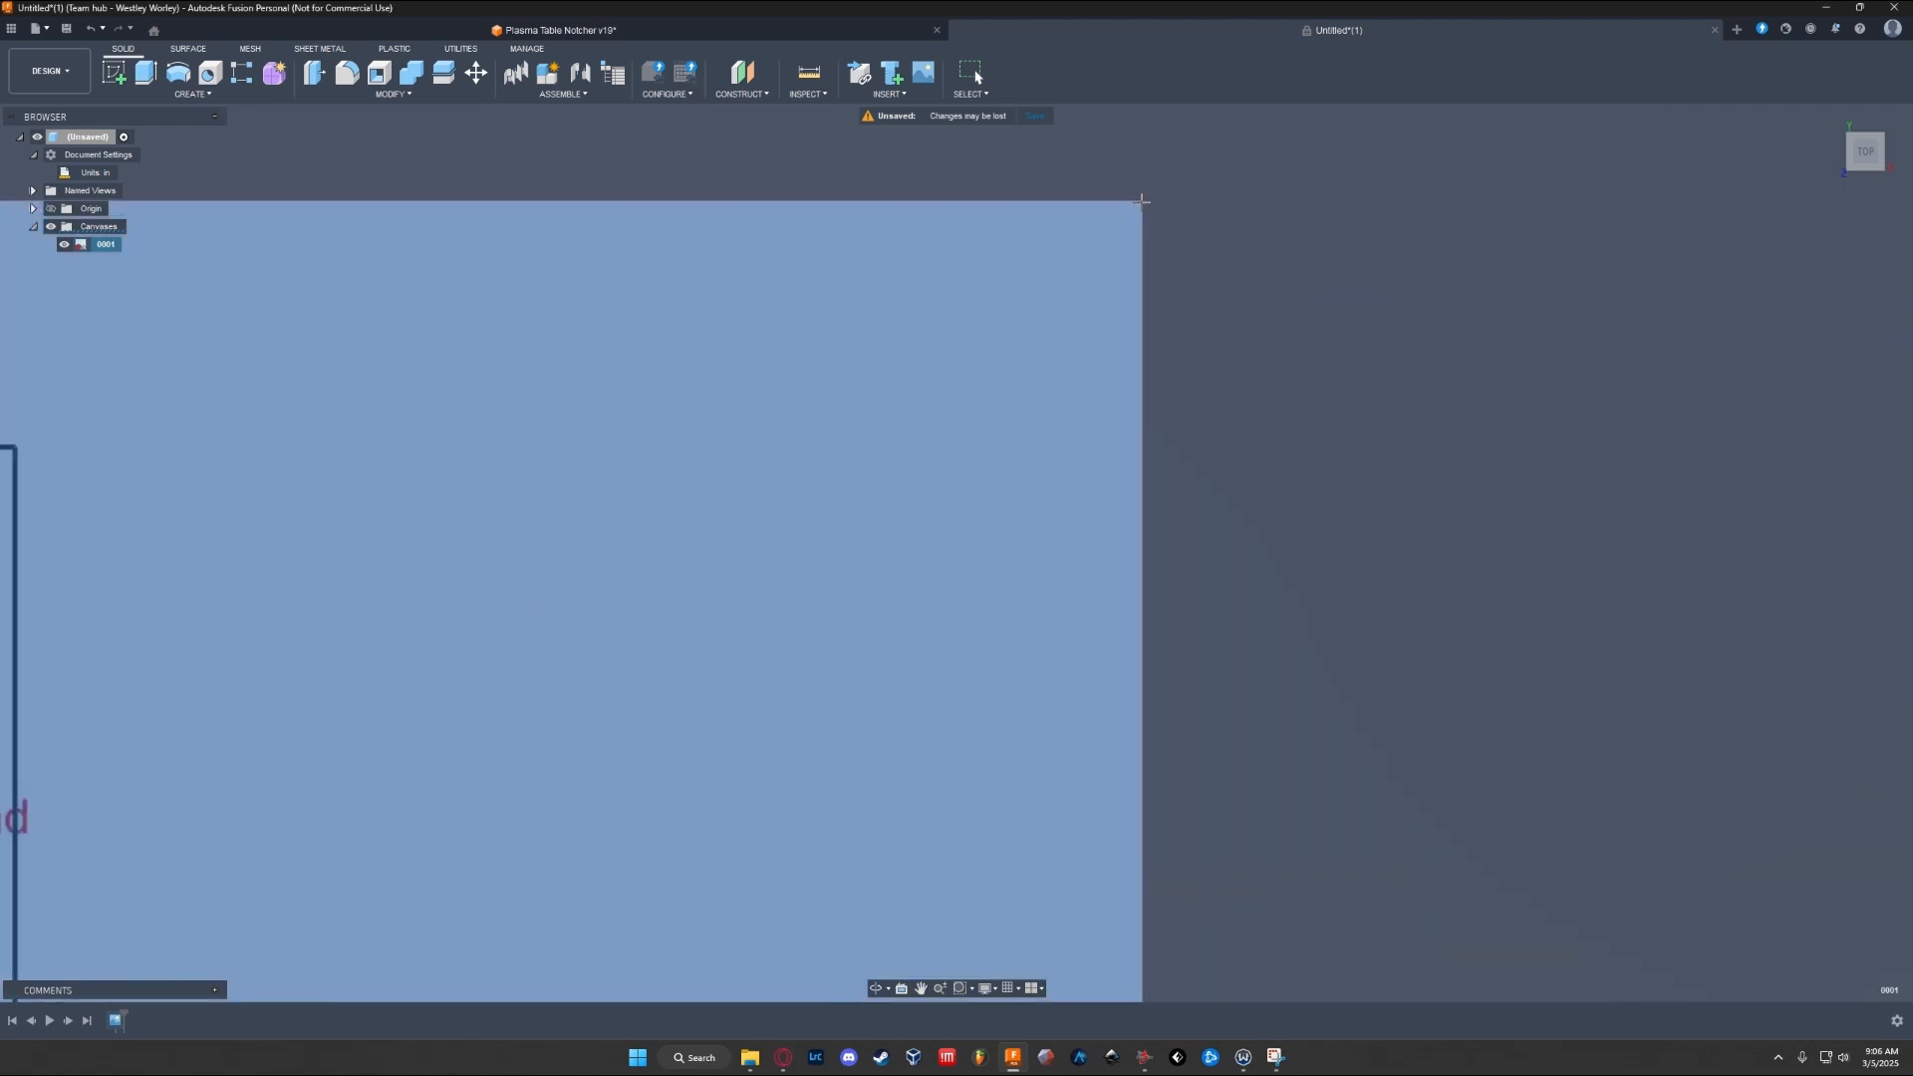
middle_drag(755, 309, 1614, 351)
middle_drag(565, 327, 1371, 356)
click(817, 271)
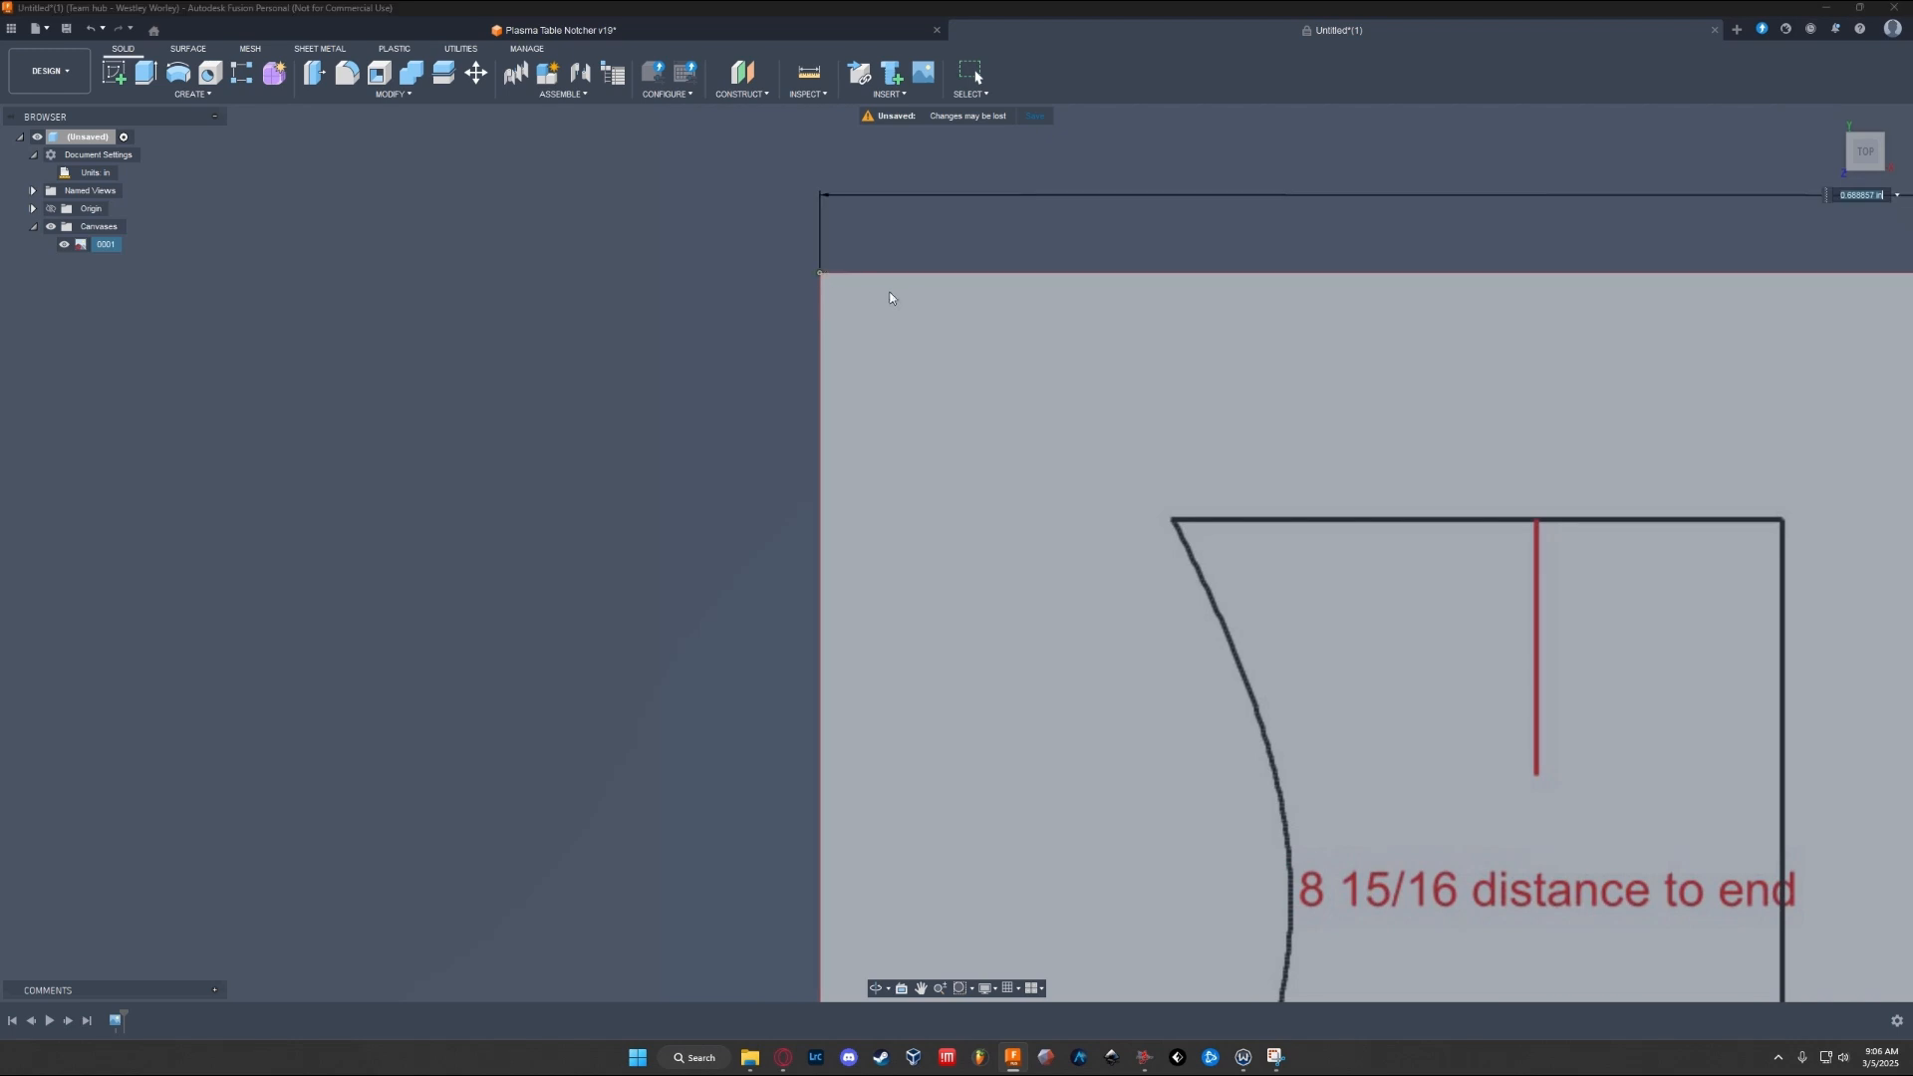
text(8.5)
key(Return)
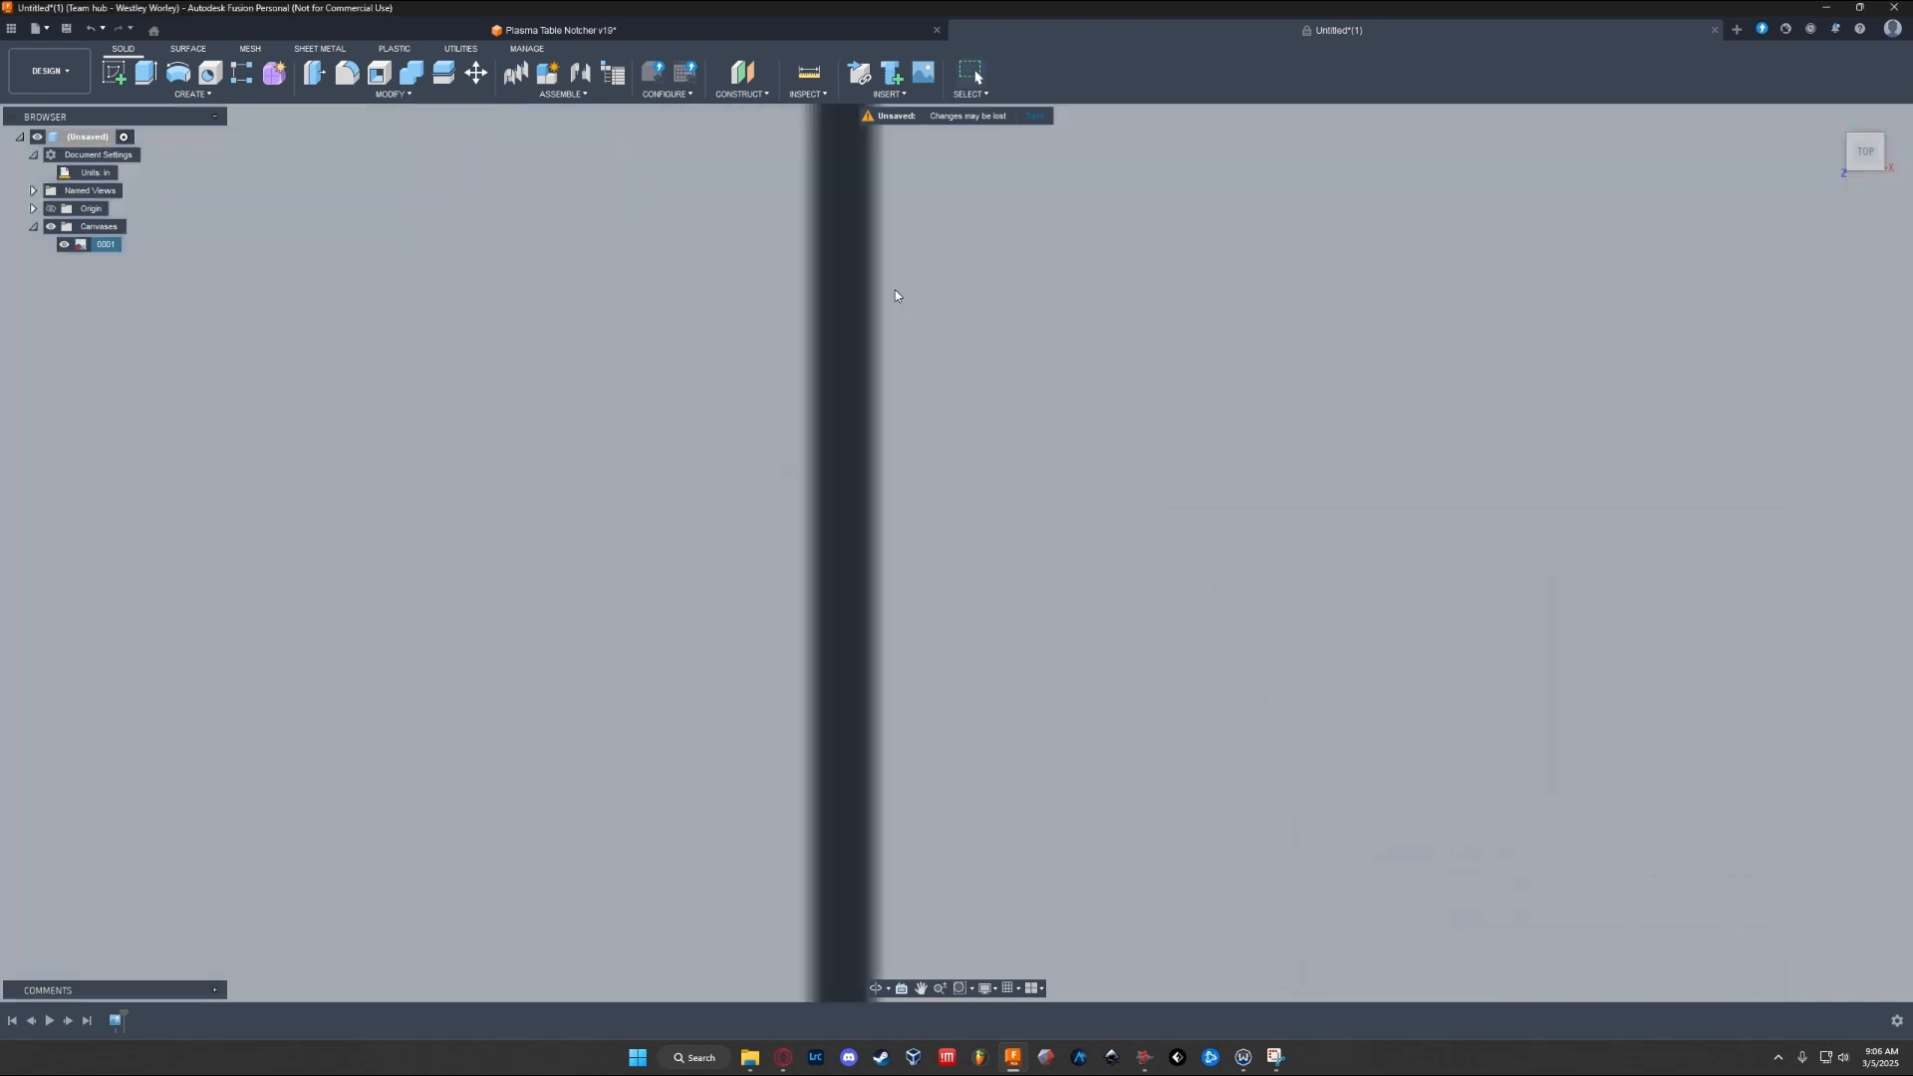
Step: Create a new sketch on the XY plane over the calibrated canvas
scroll(992, 517, down, 5)
scroll(1014, 526, down, 10)
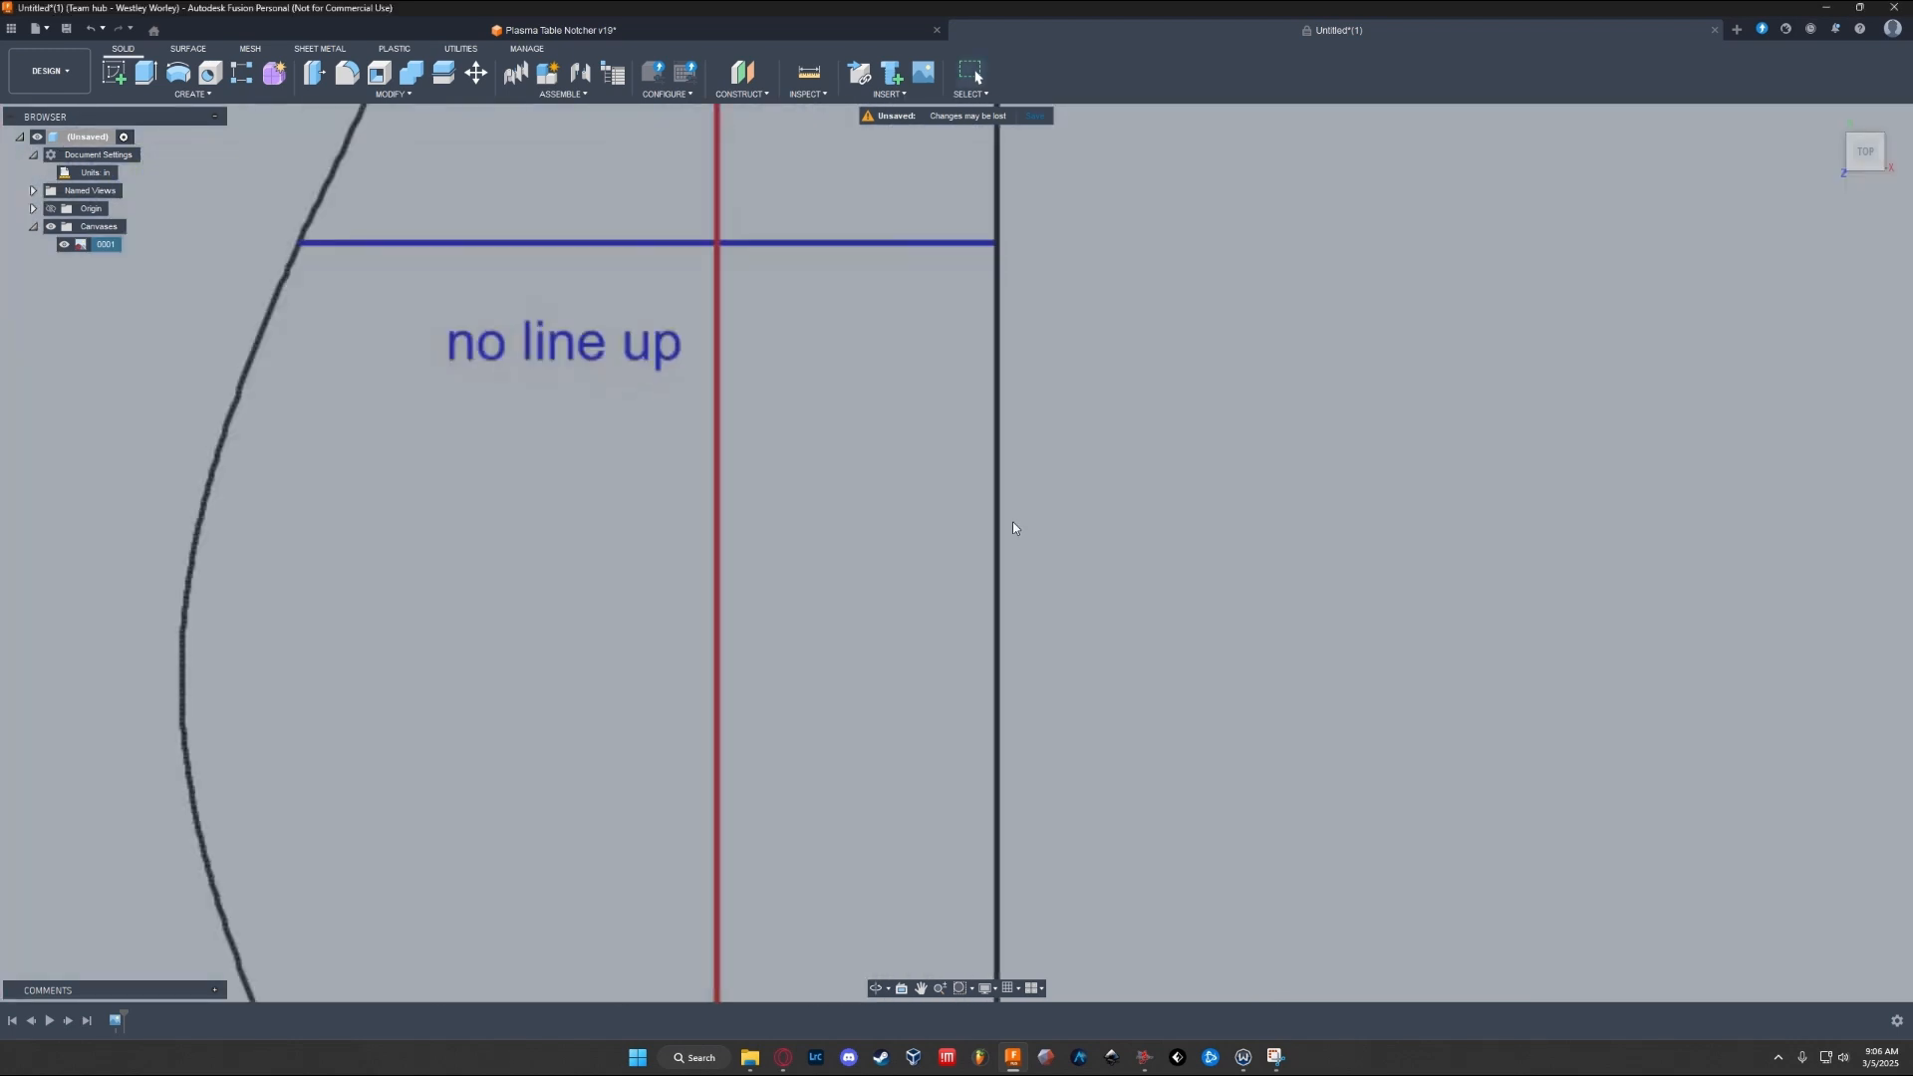
scroll(1012, 527, down, 2)
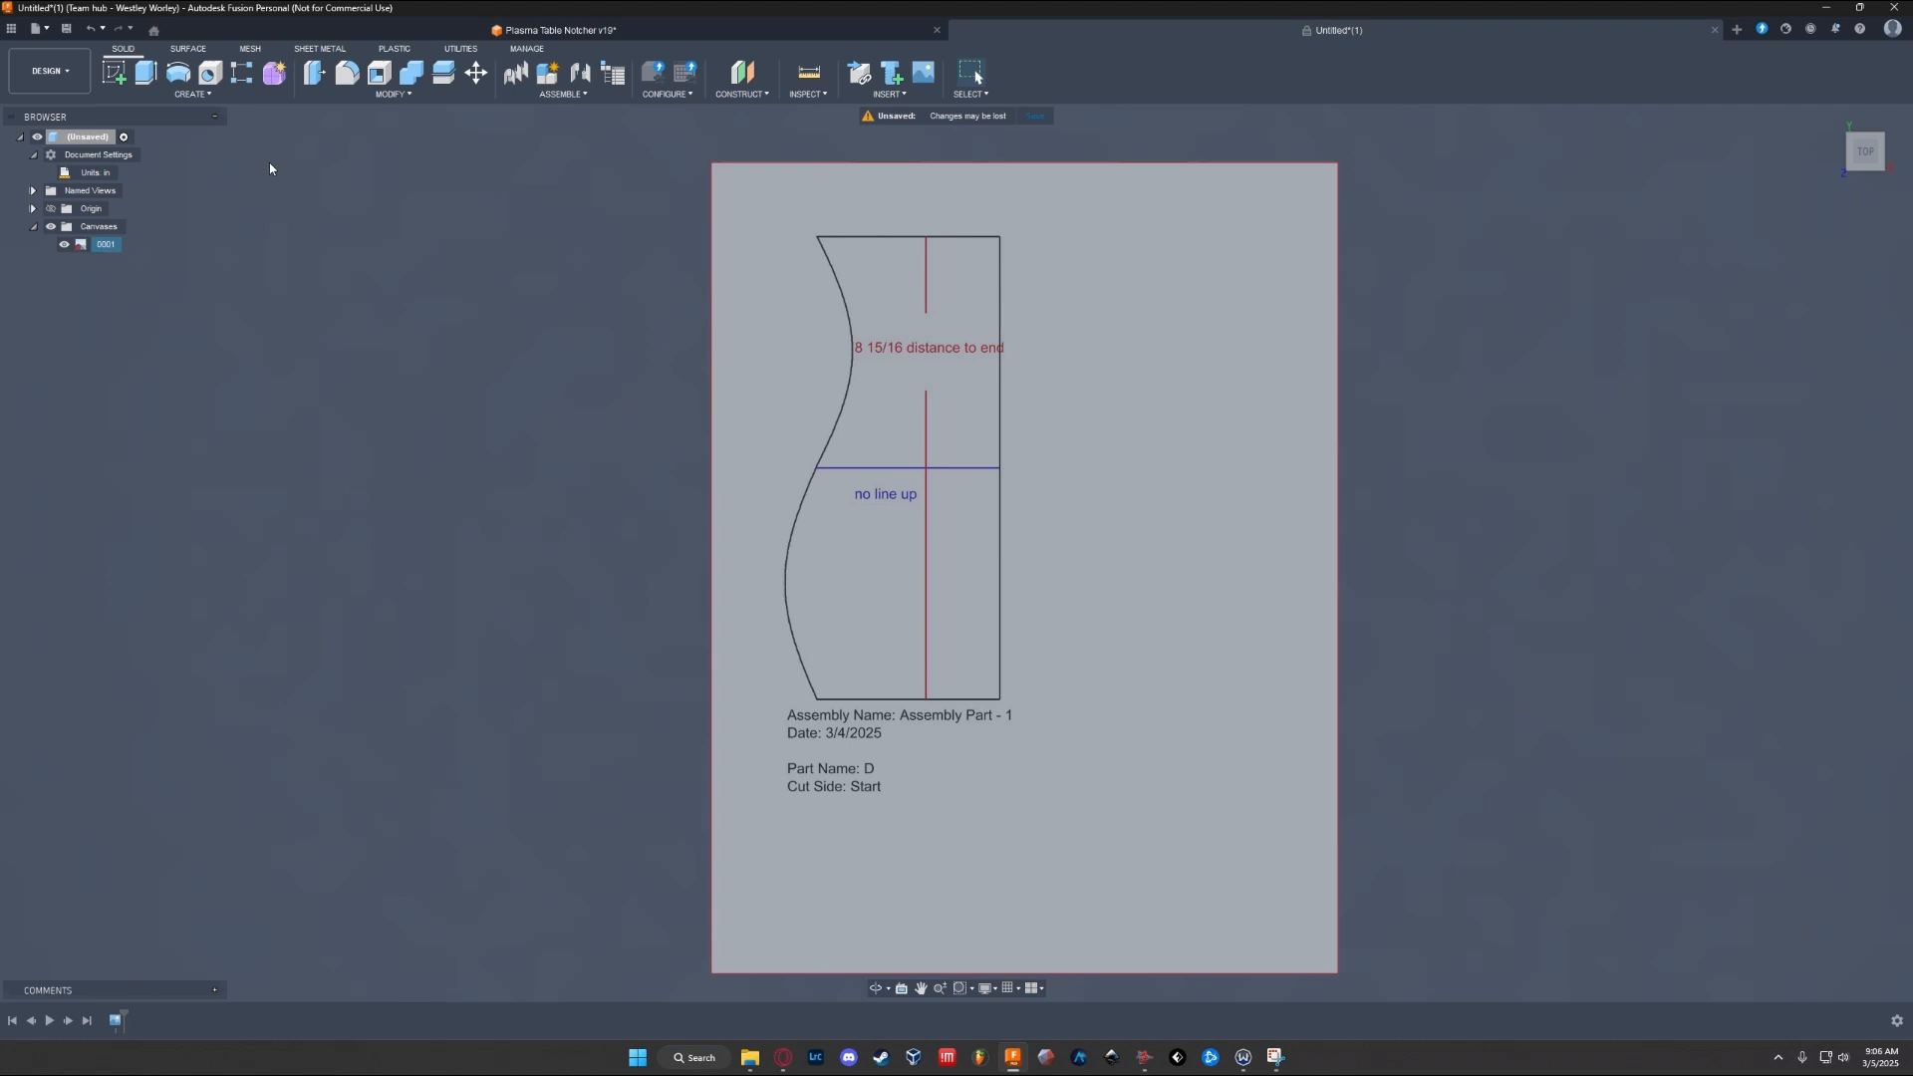
click(117, 78)
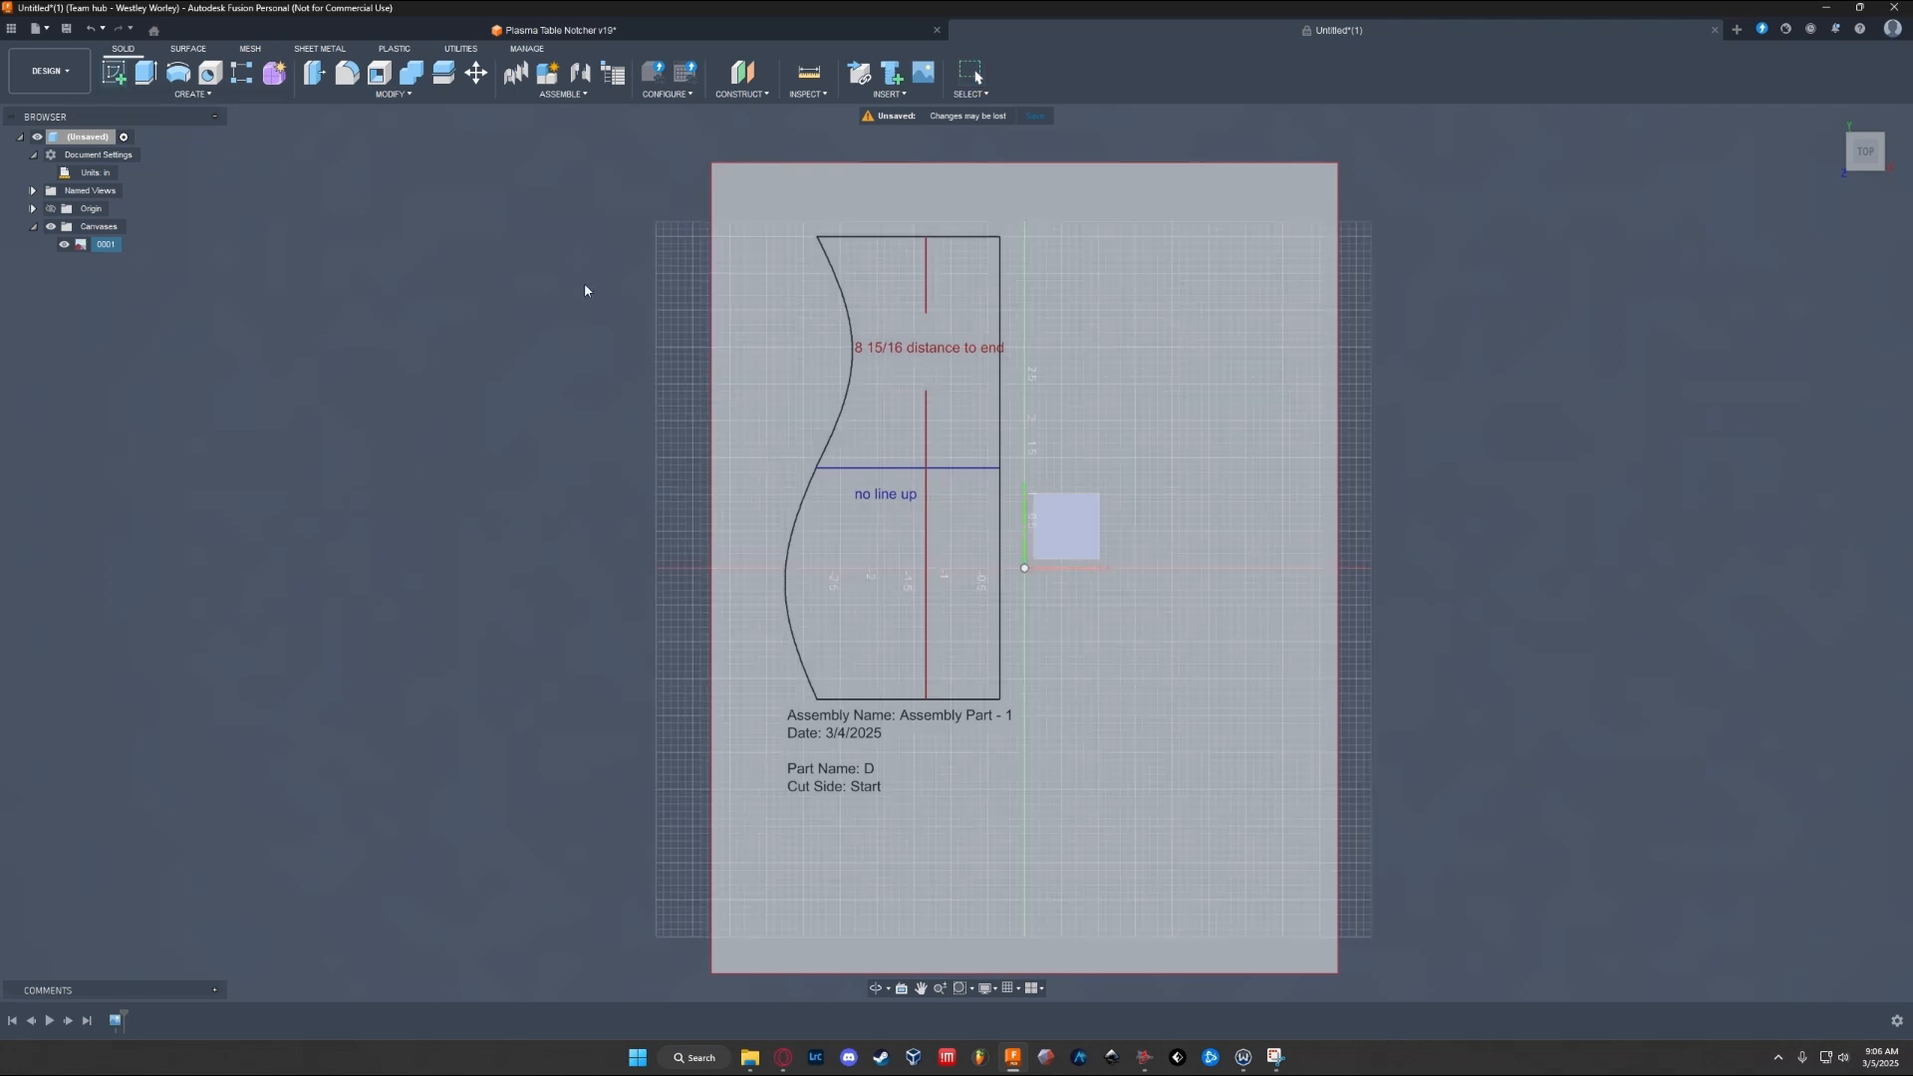
click(1044, 526)
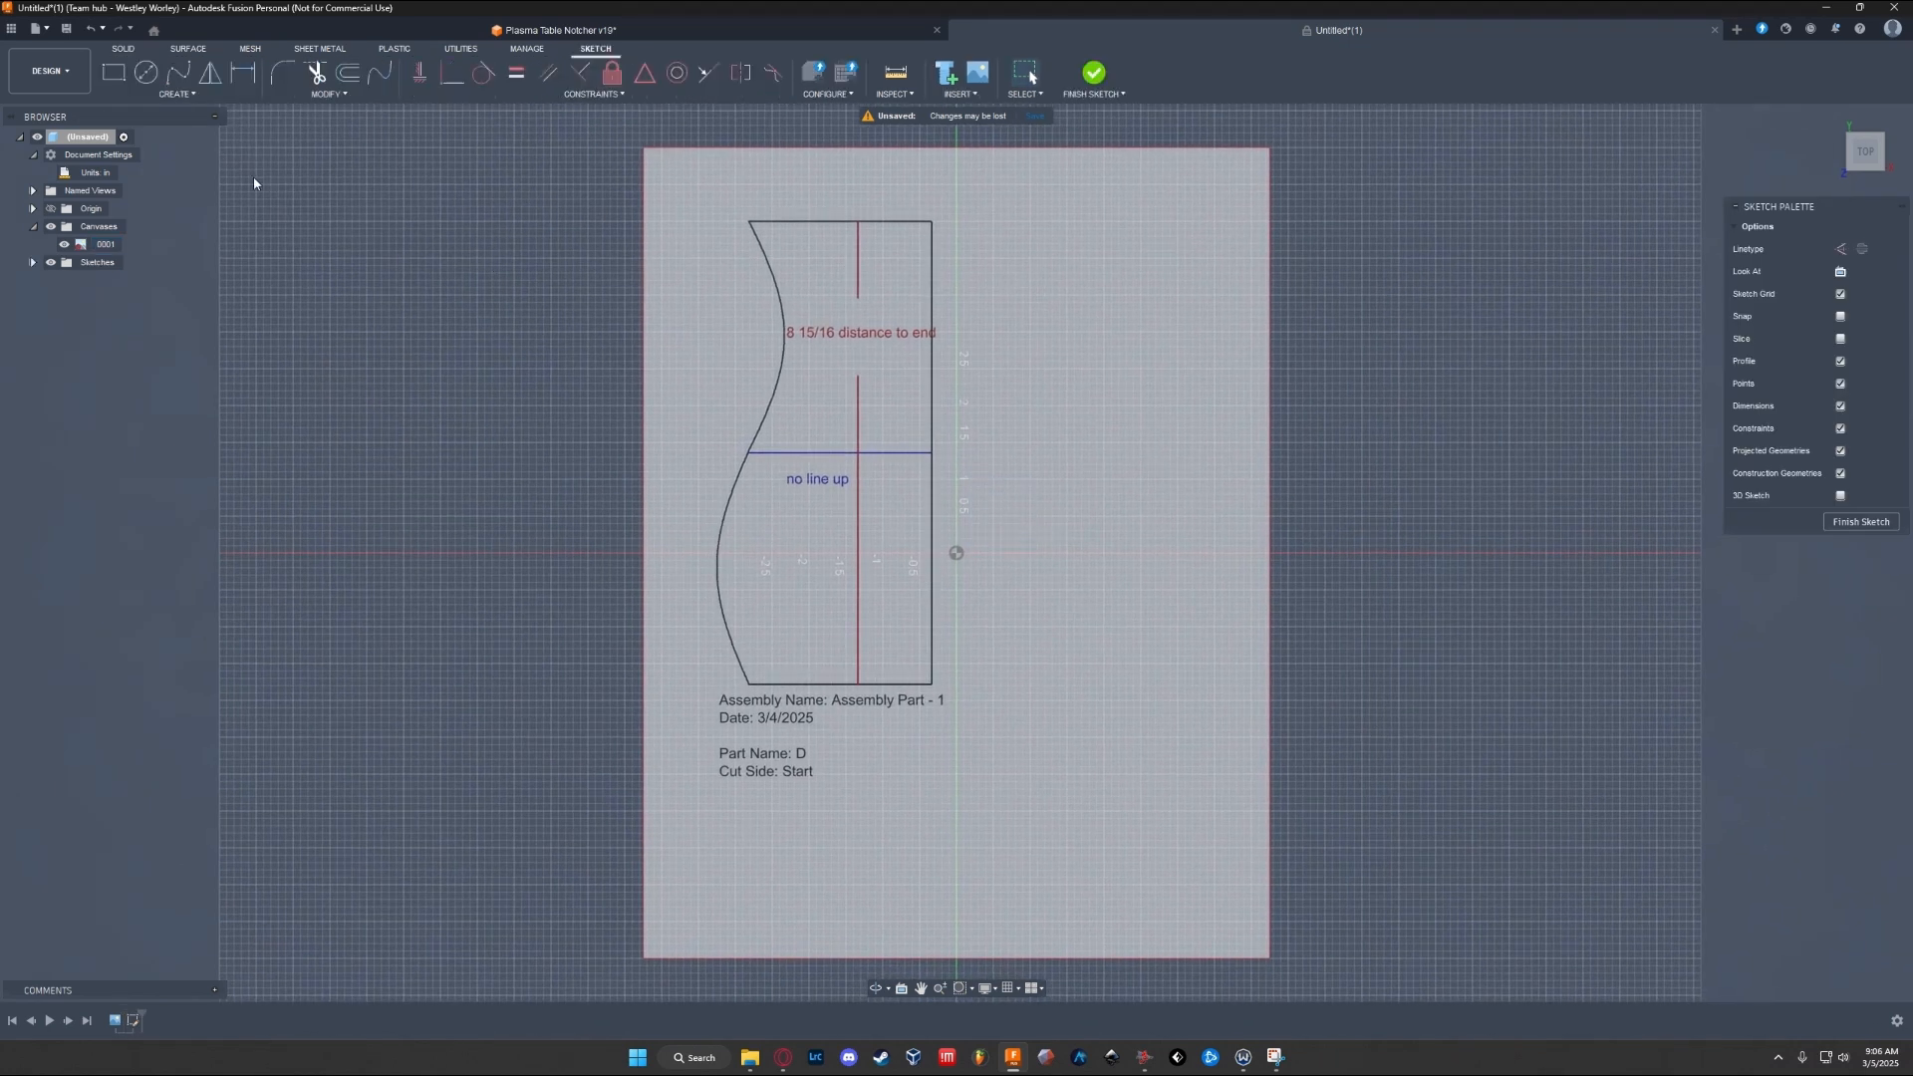
Step: Trace the template's wavy notch edge with a fit point spline, starting at the profile's upper-left corner
scroll(865, 376, up, 4)
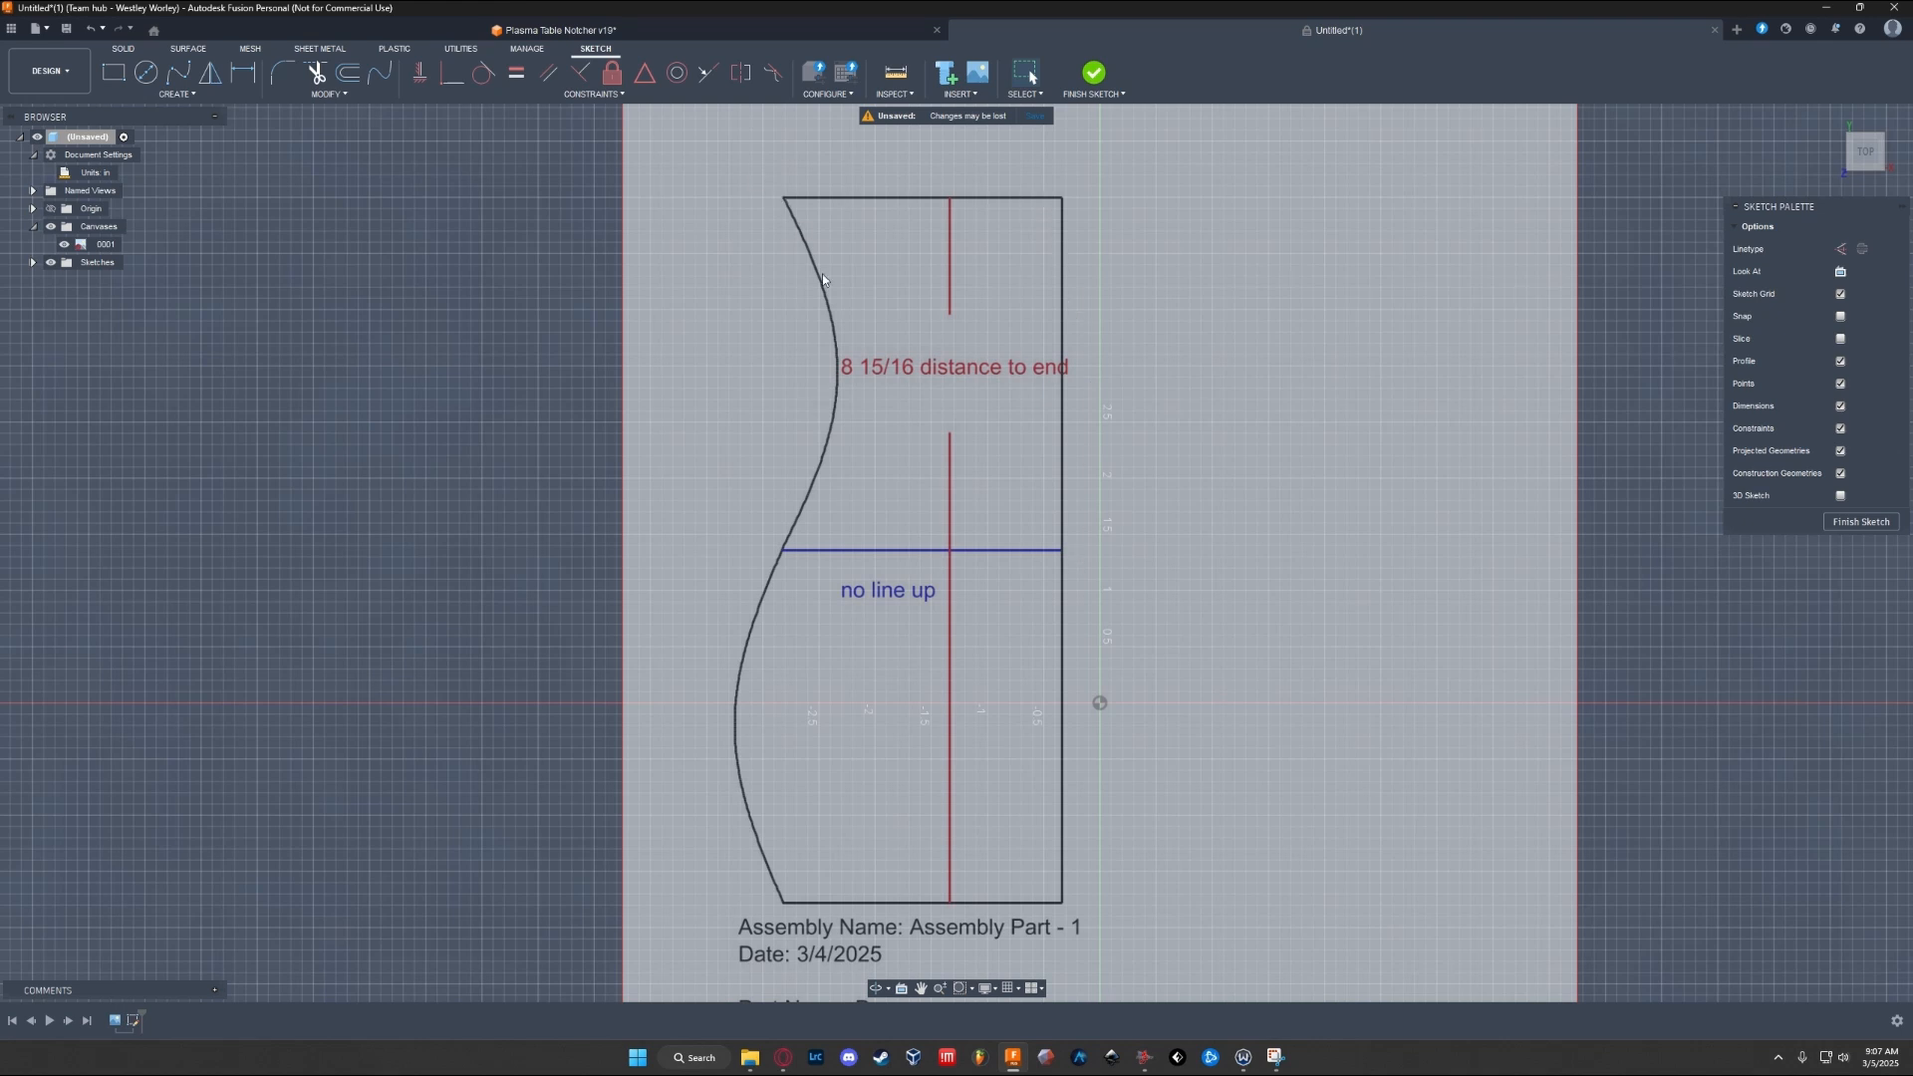
click(178, 71)
scroll(782, 199, up, 8)
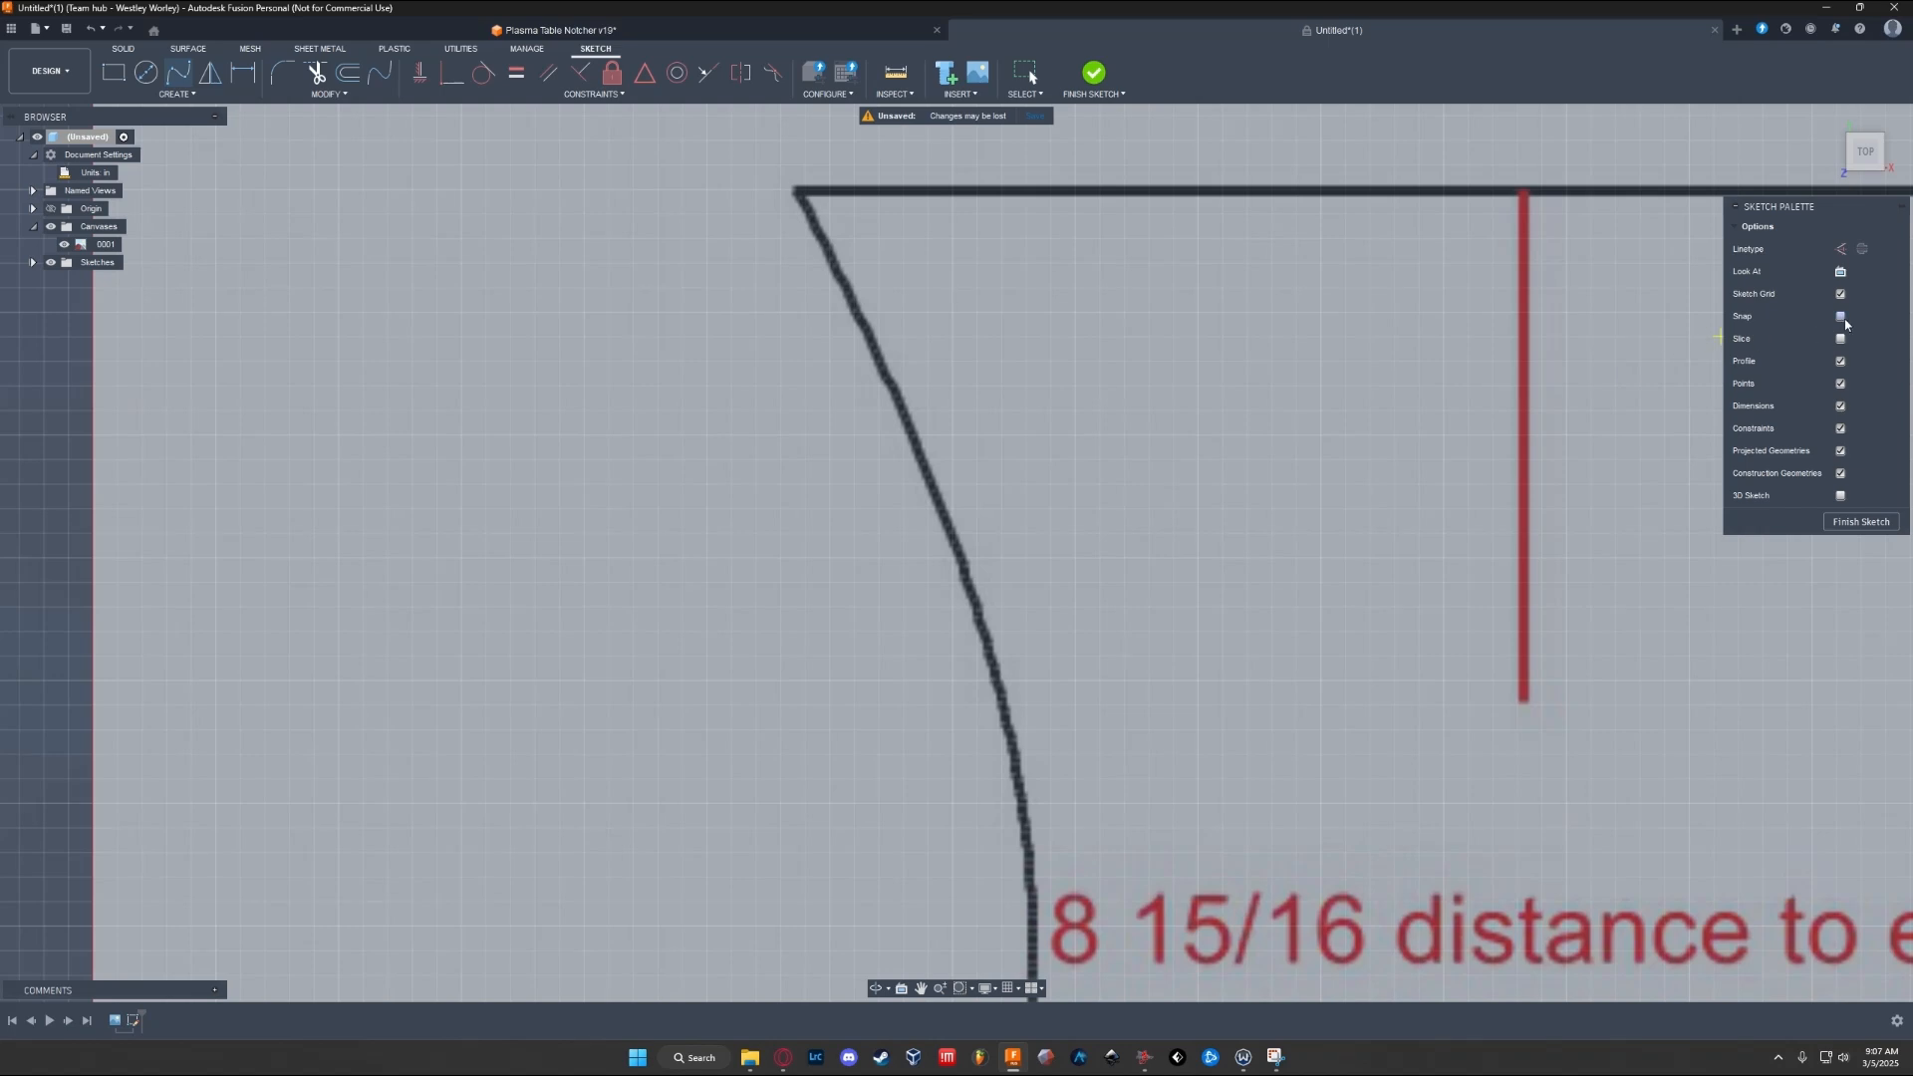
scroll(797, 194, up, 3)
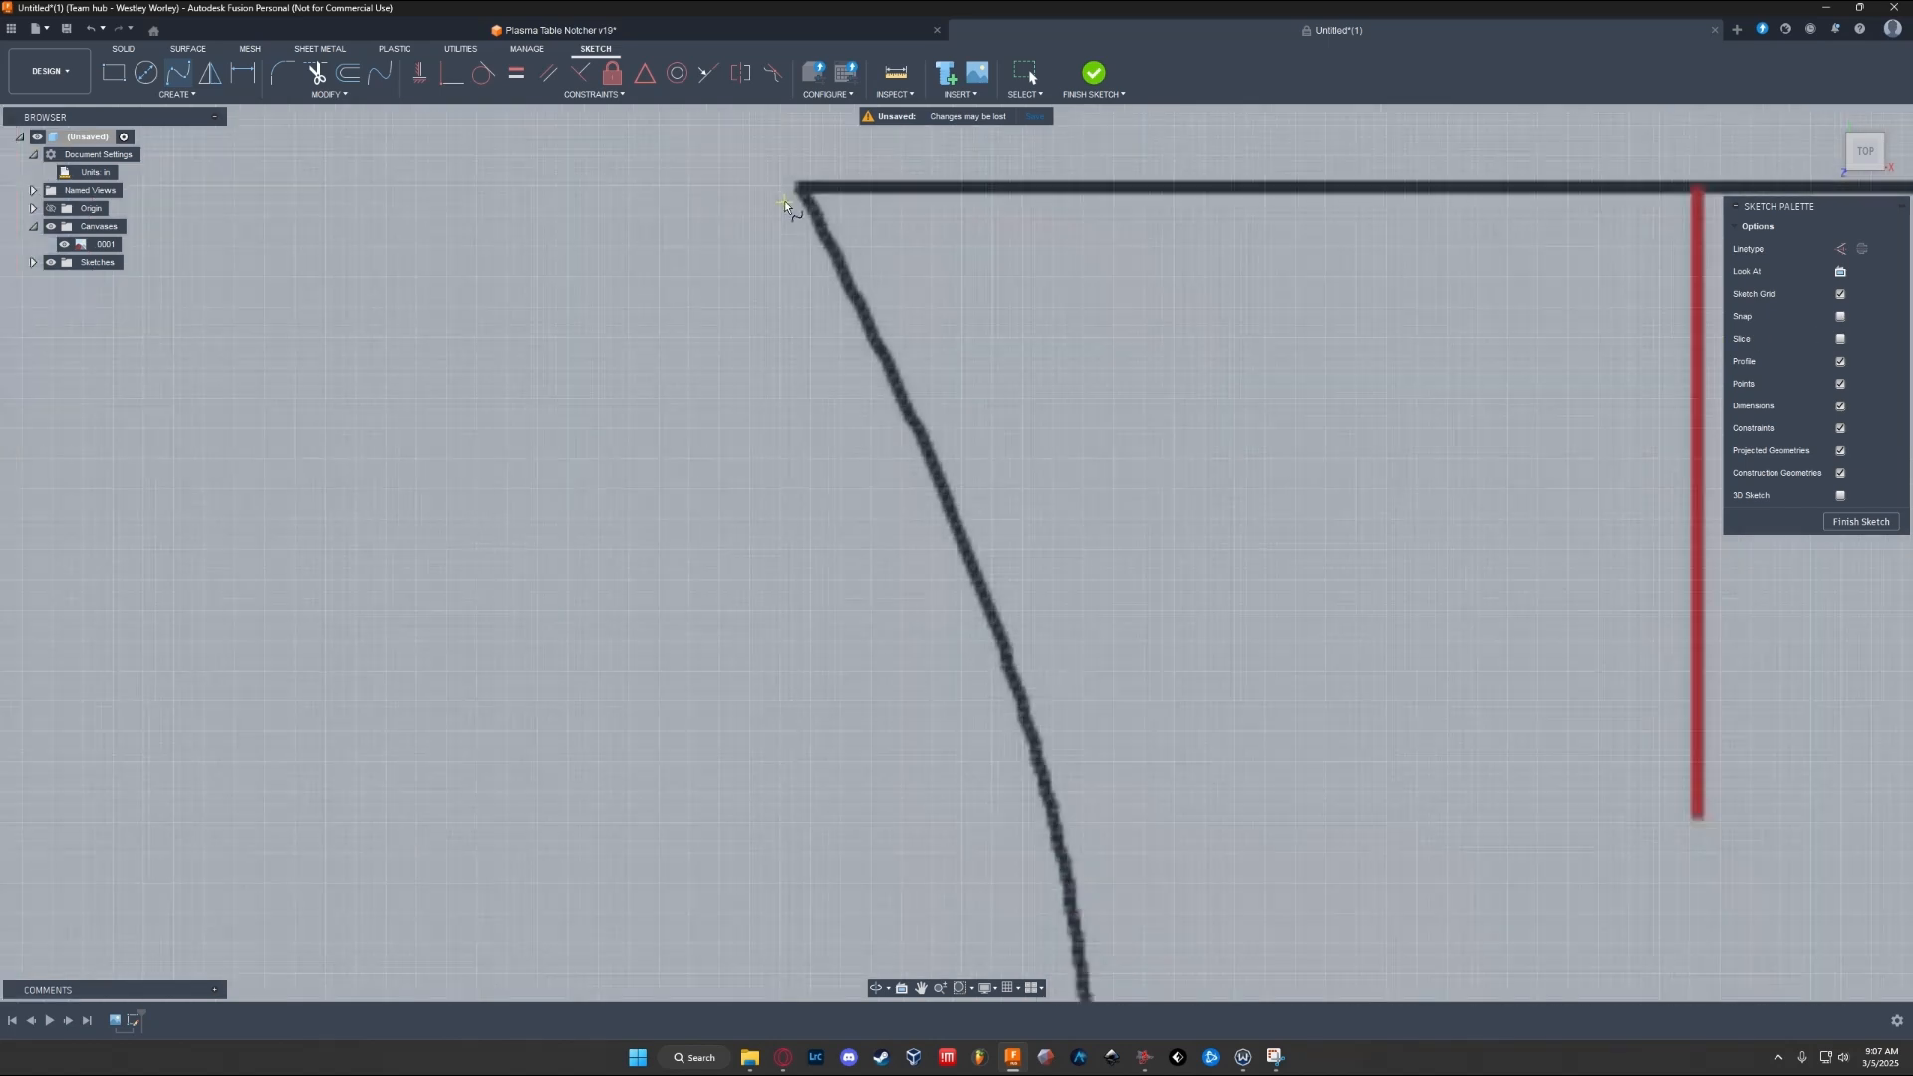
click(803, 188)
click(858, 298)
click(938, 470)
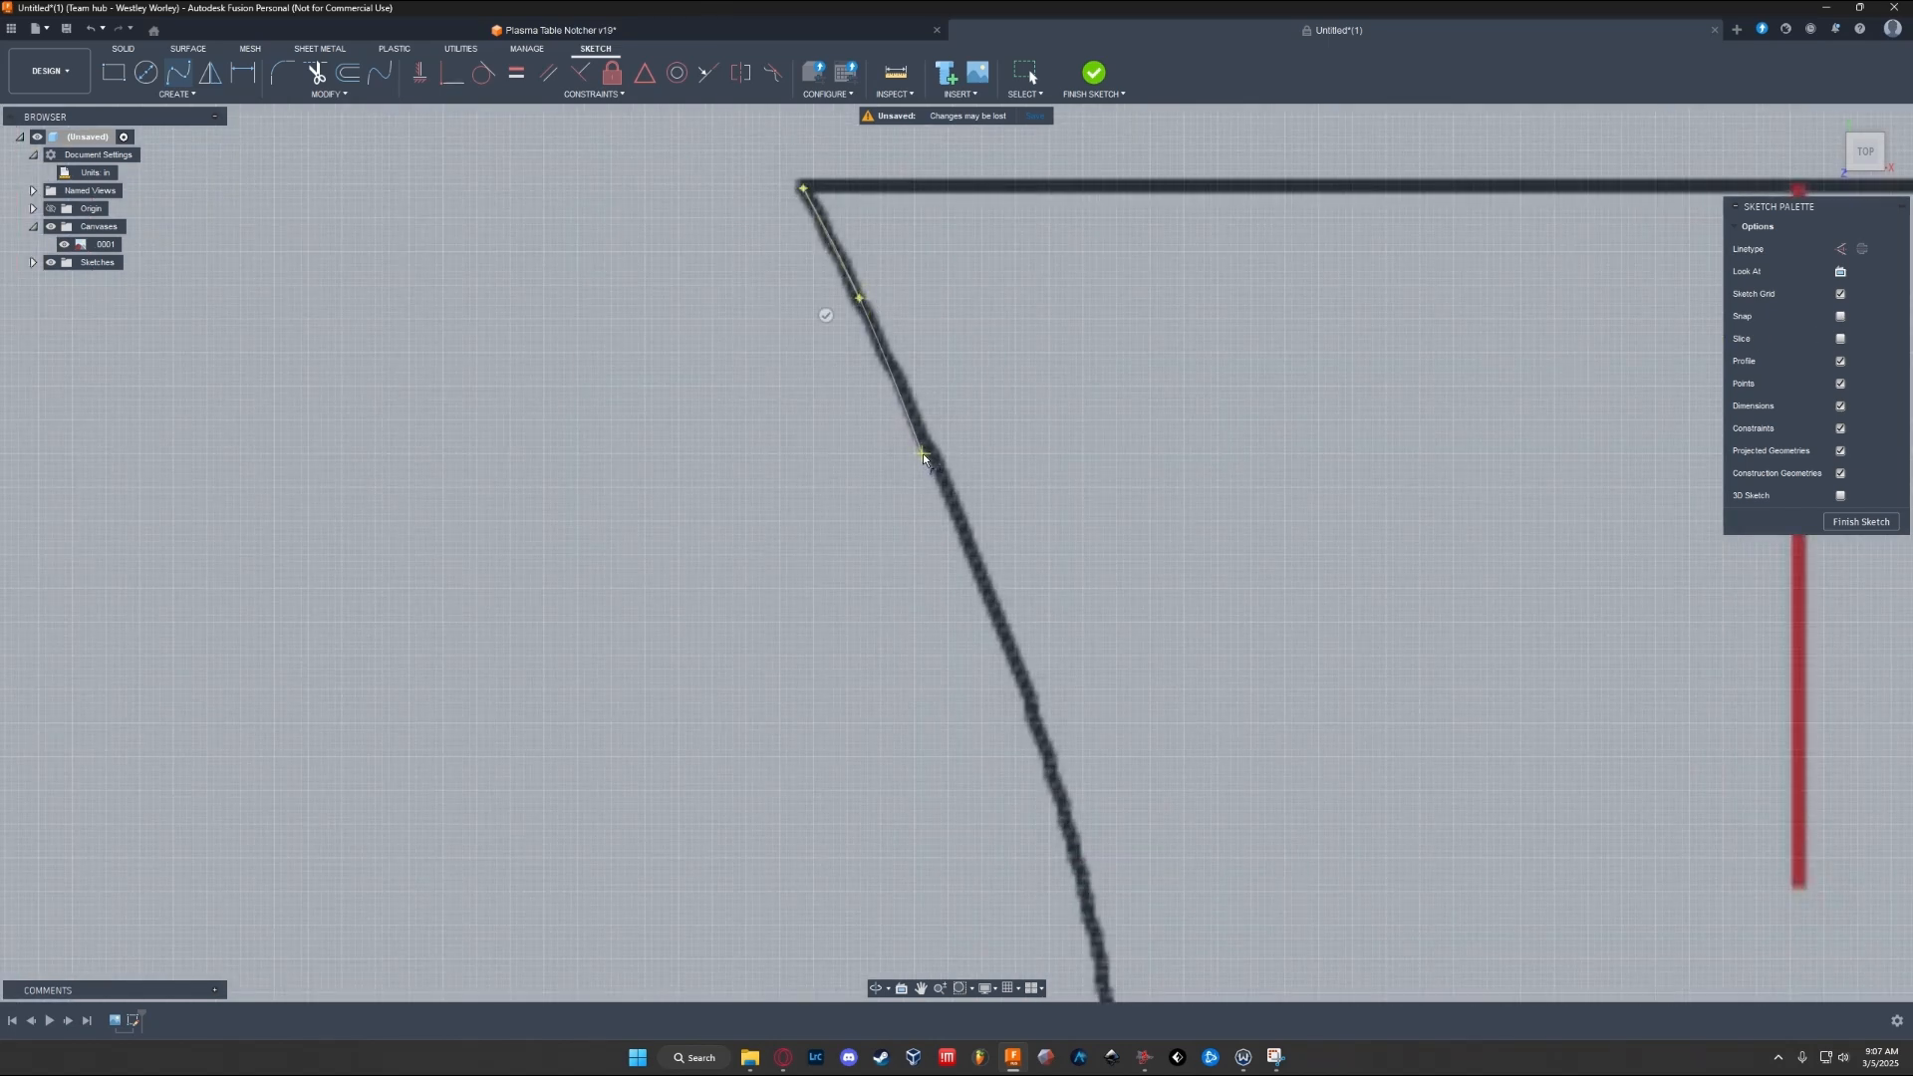
click(986, 588)
middle_drag(1039, 723, 876, 439)
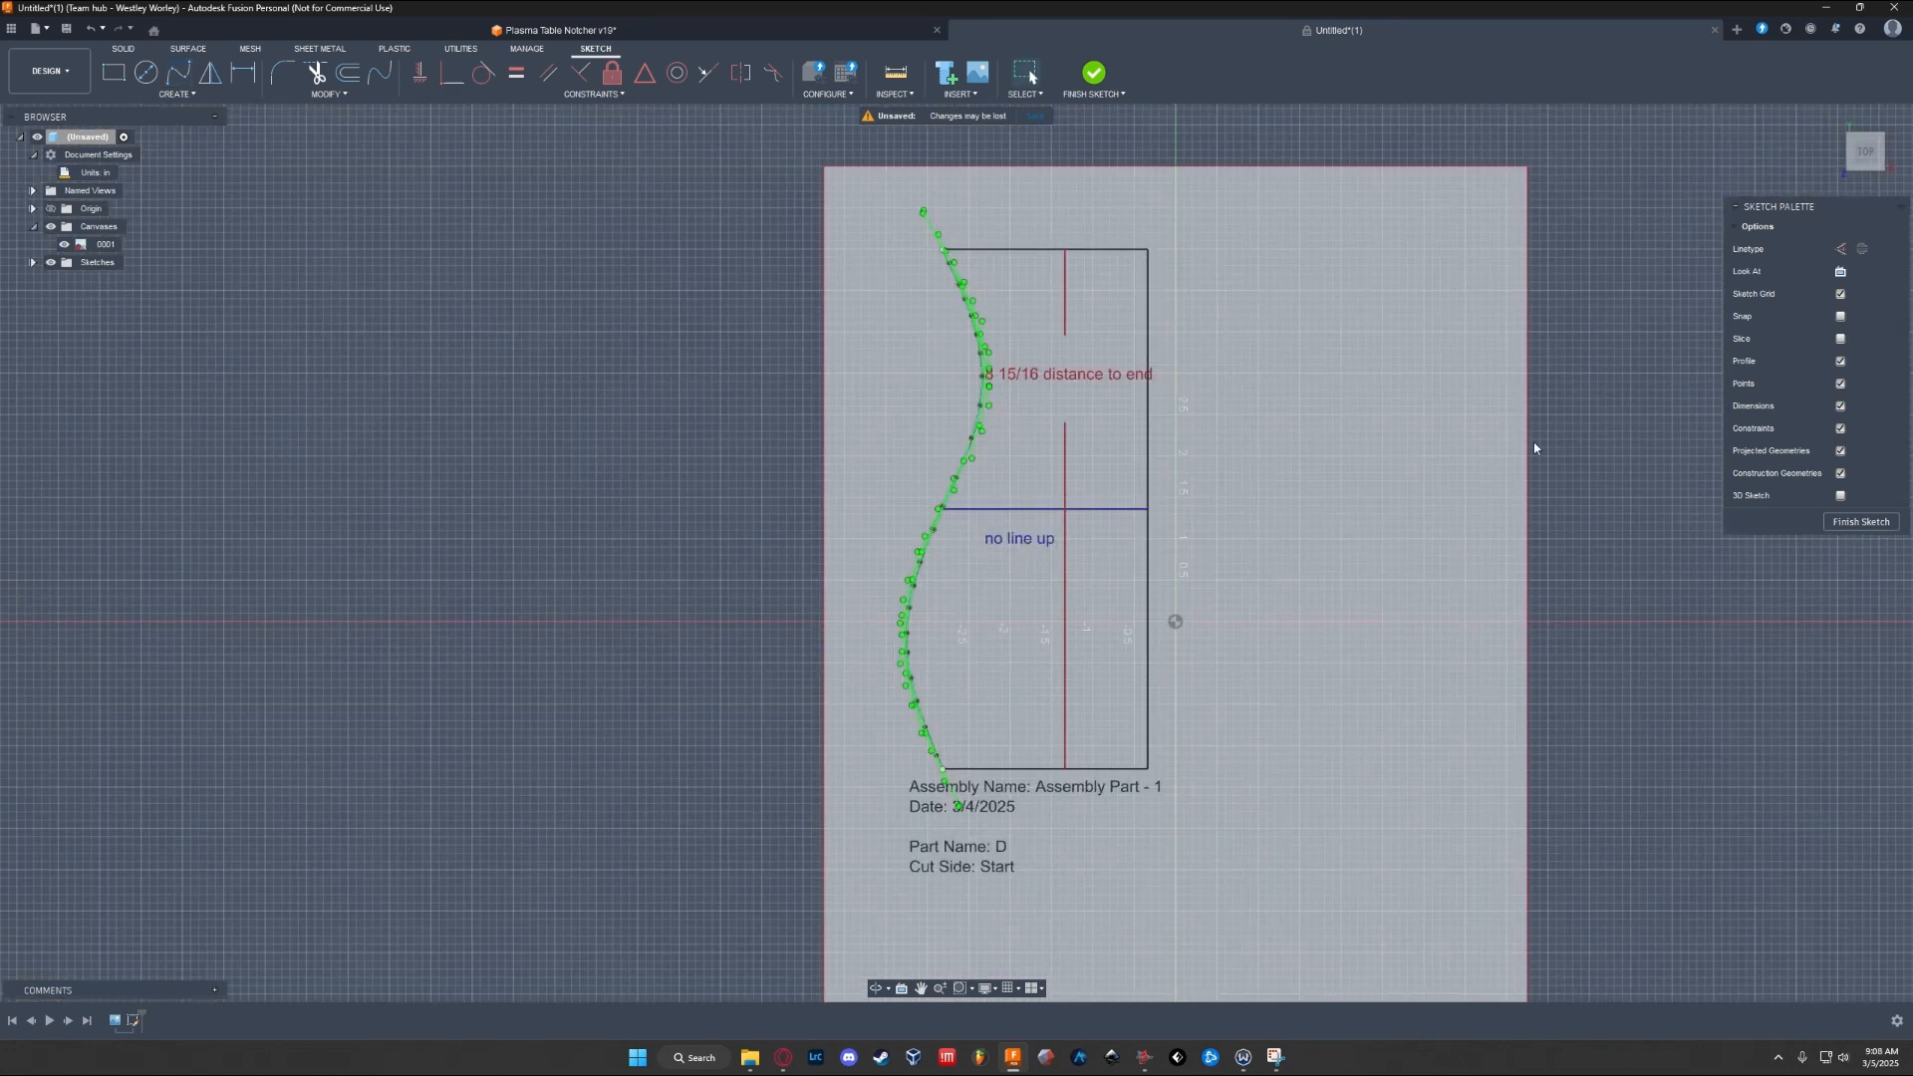
Step: Finish the sketch and create a Manufacture cutting setup for the Razorweld 45 machine with no additional stock
click(1859, 521)
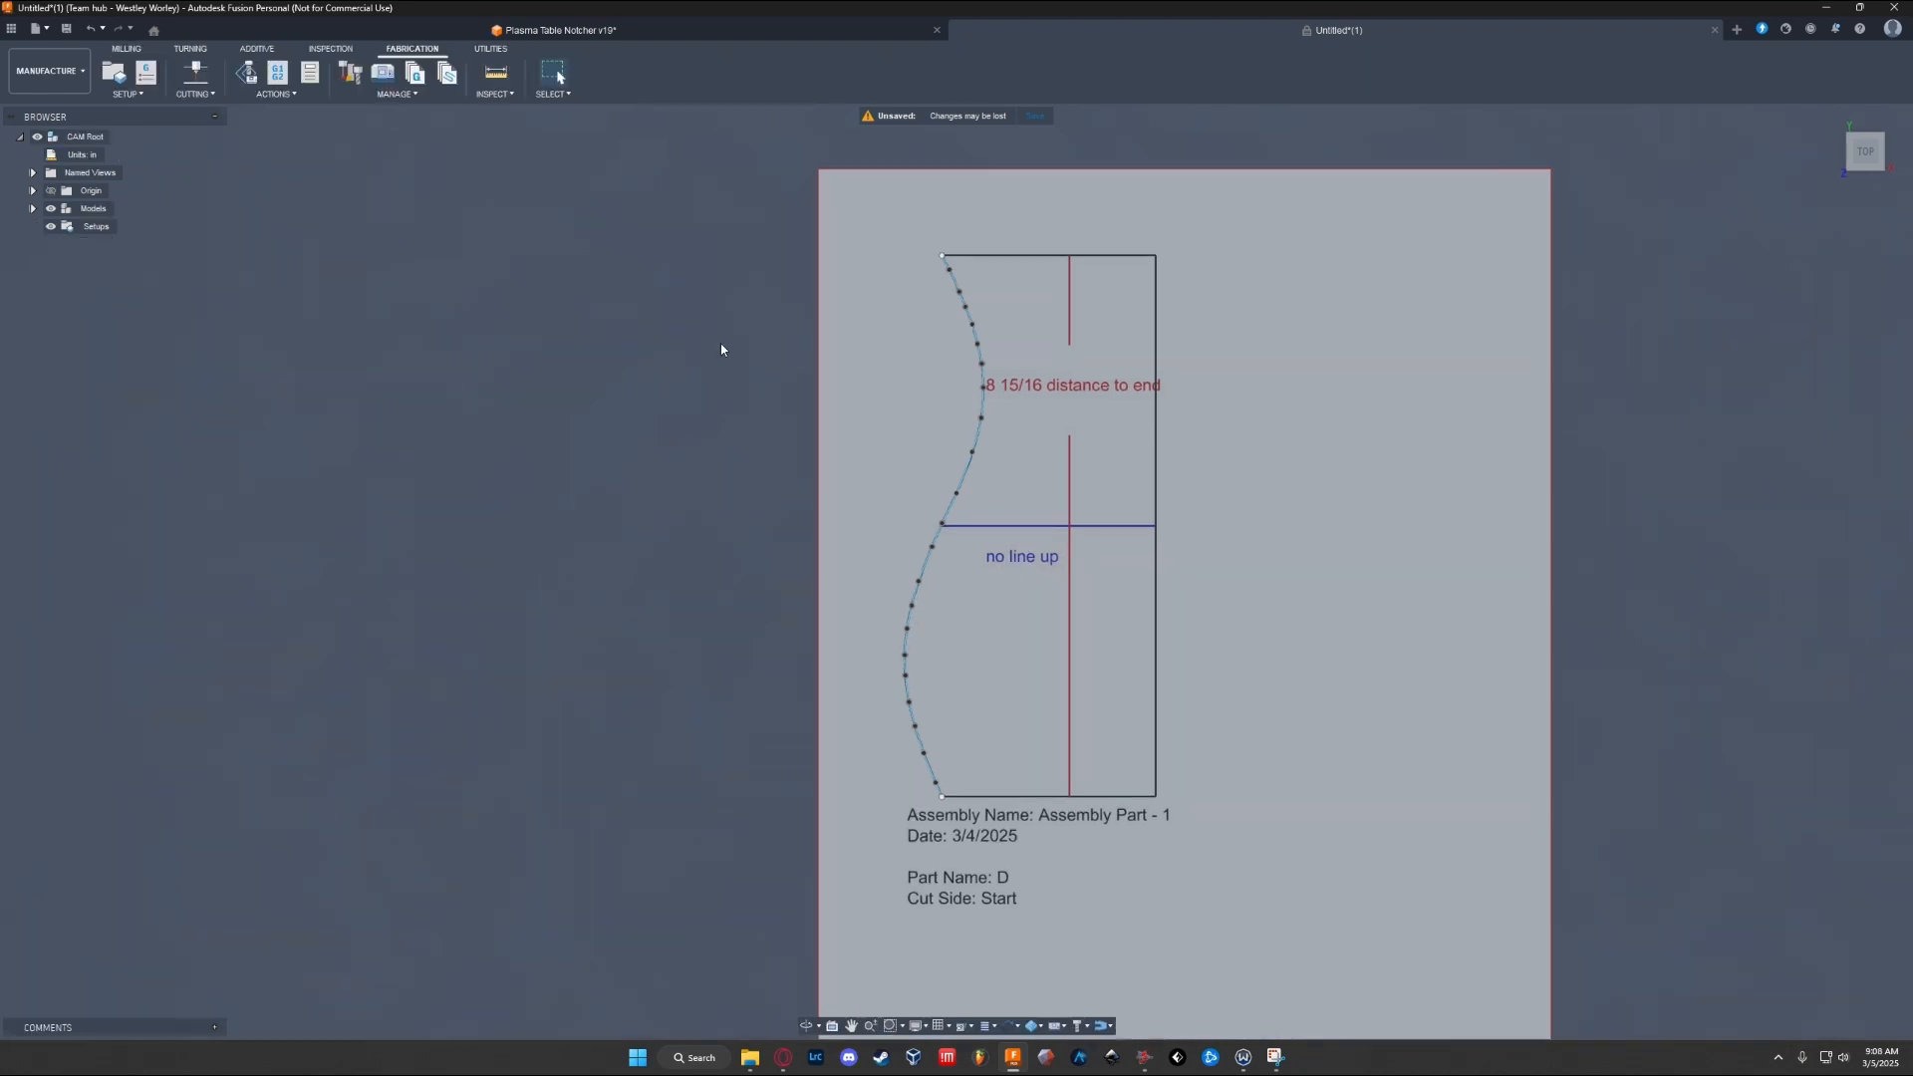
click(114, 74)
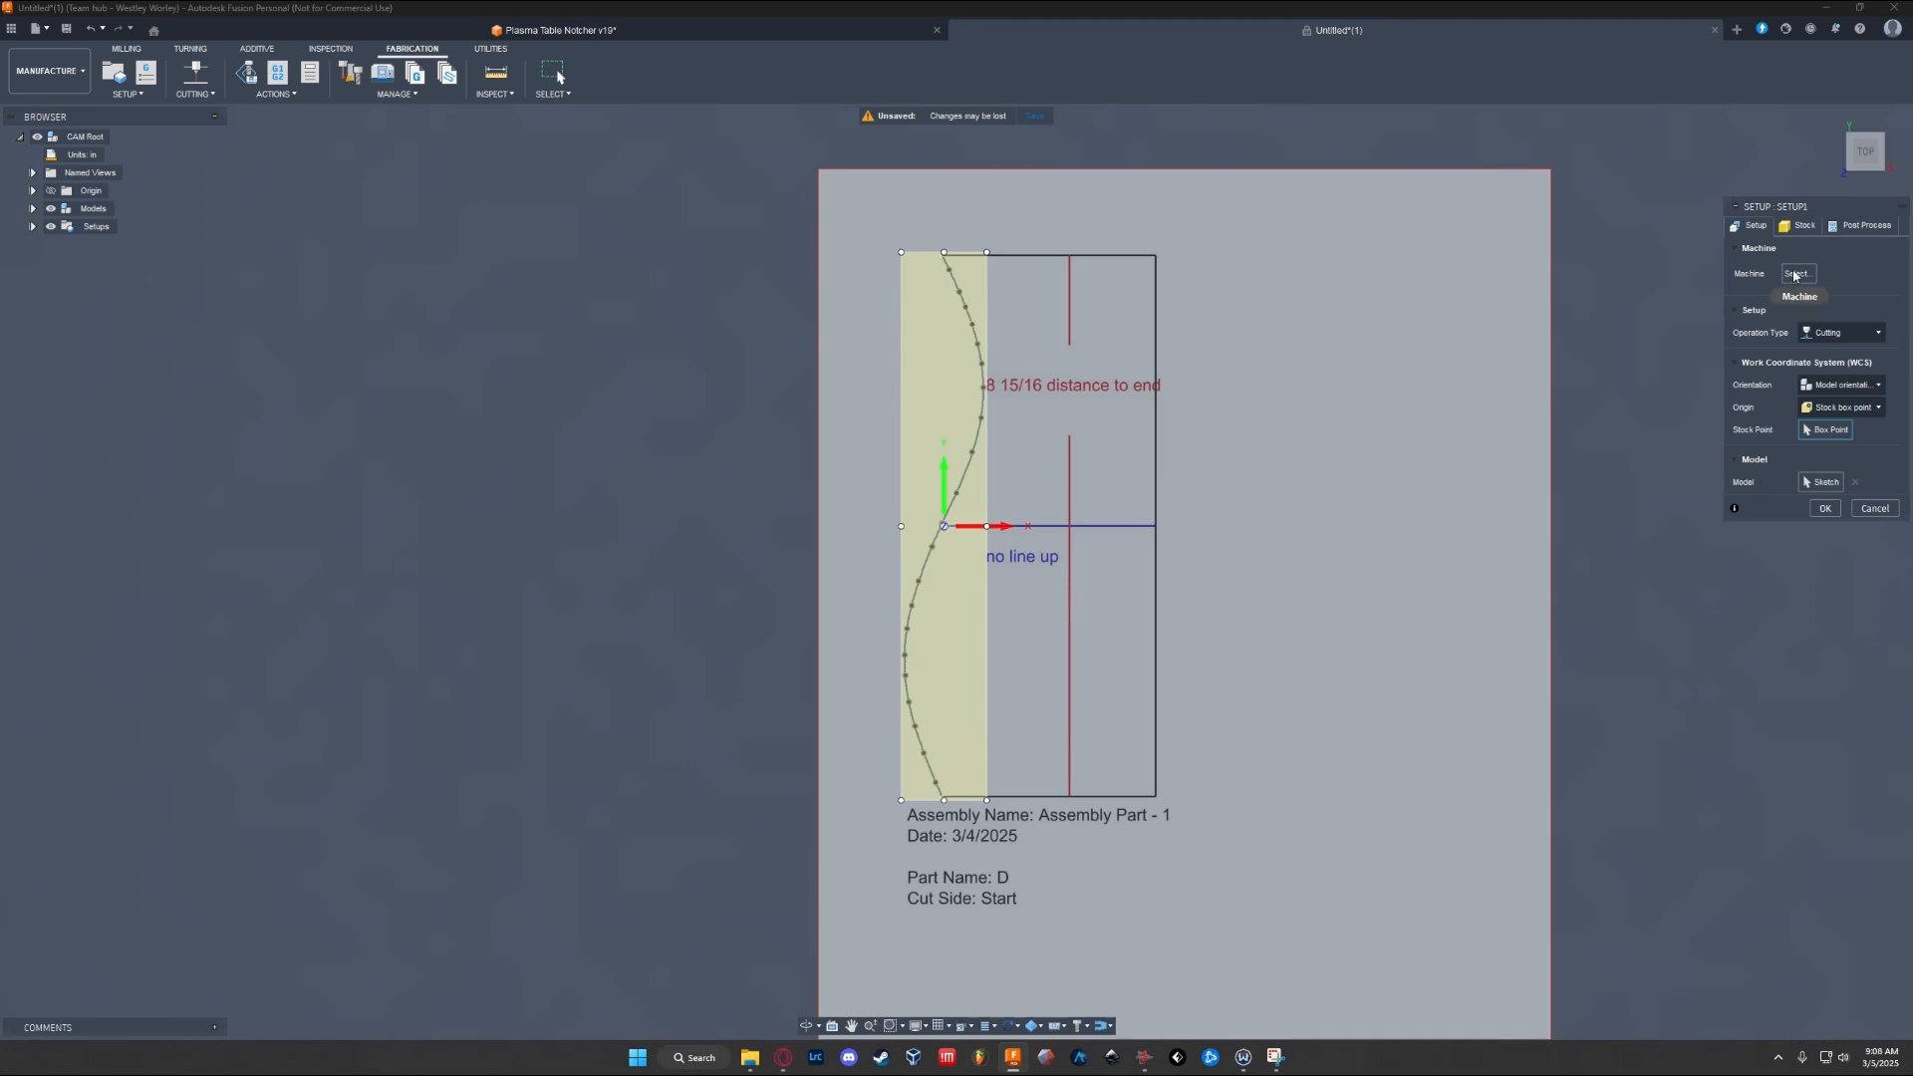
click(1796, 274)
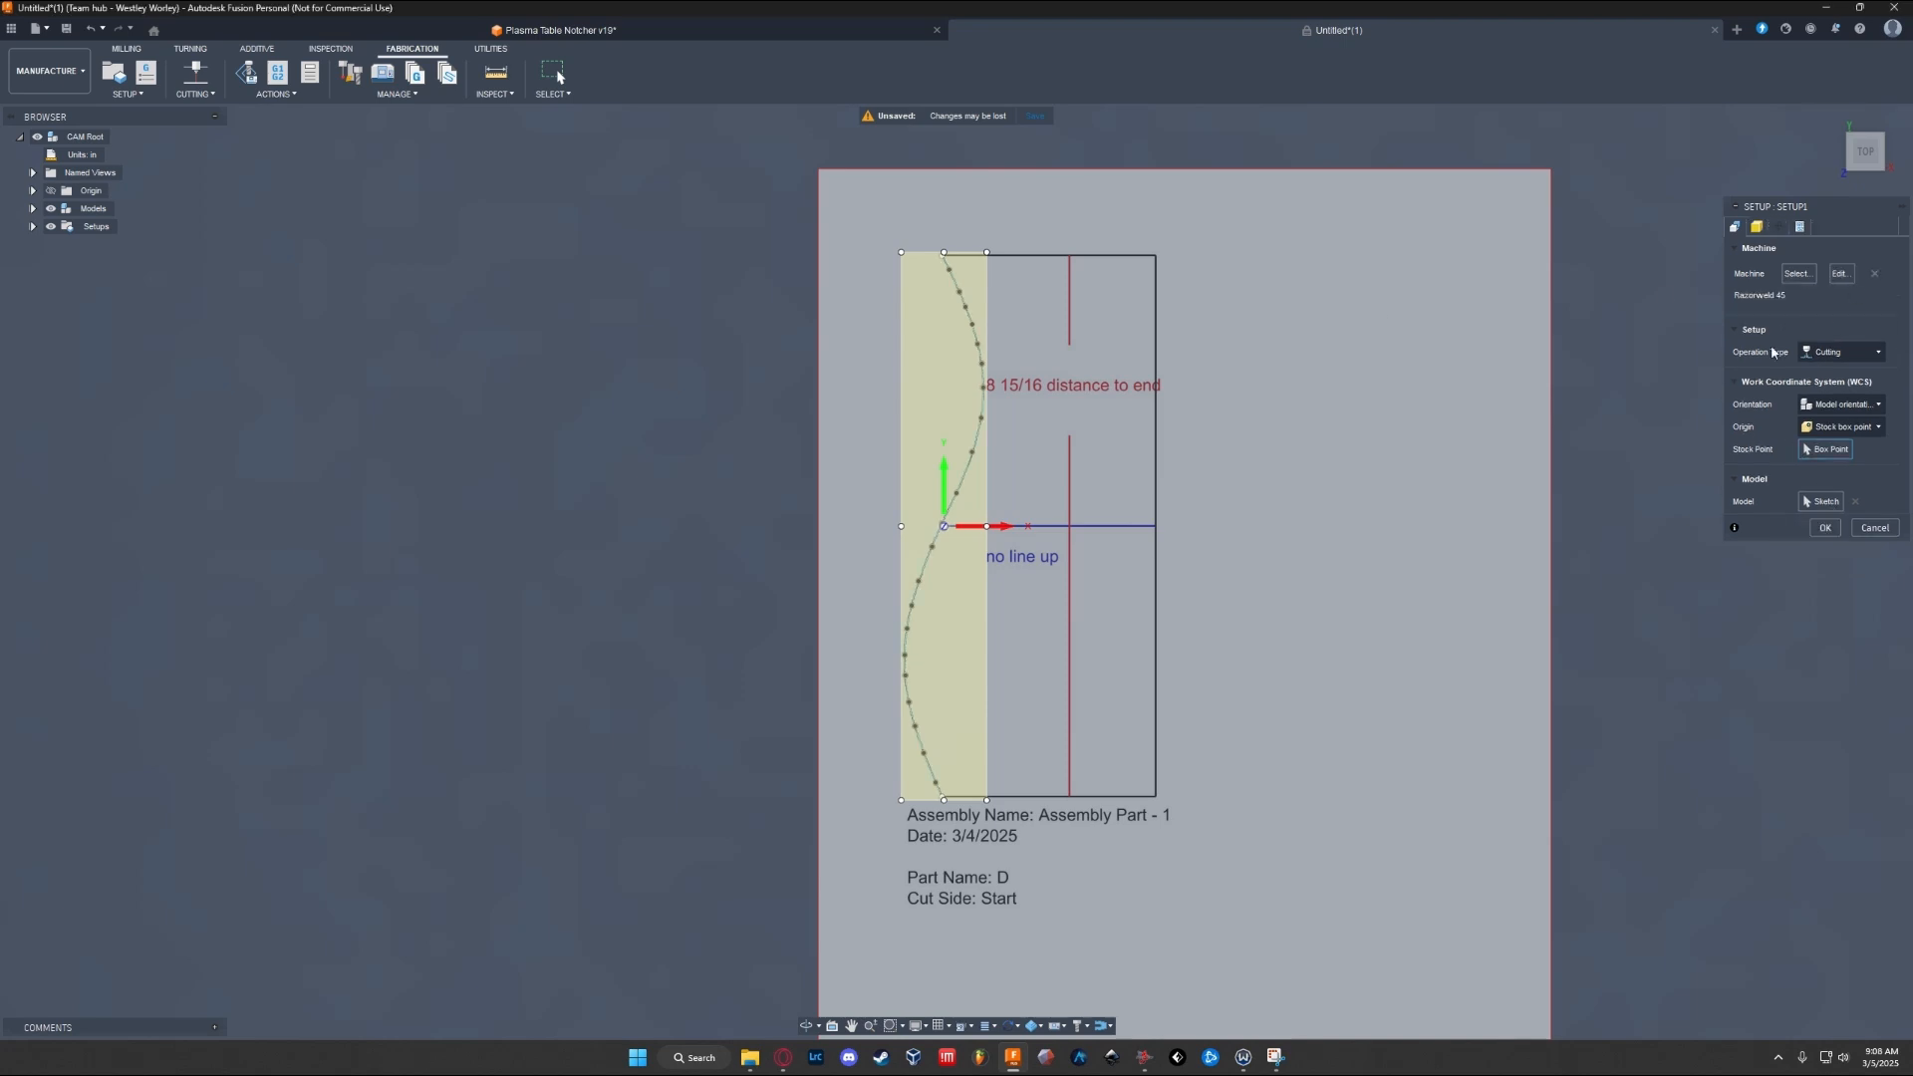
click(1756, 226)
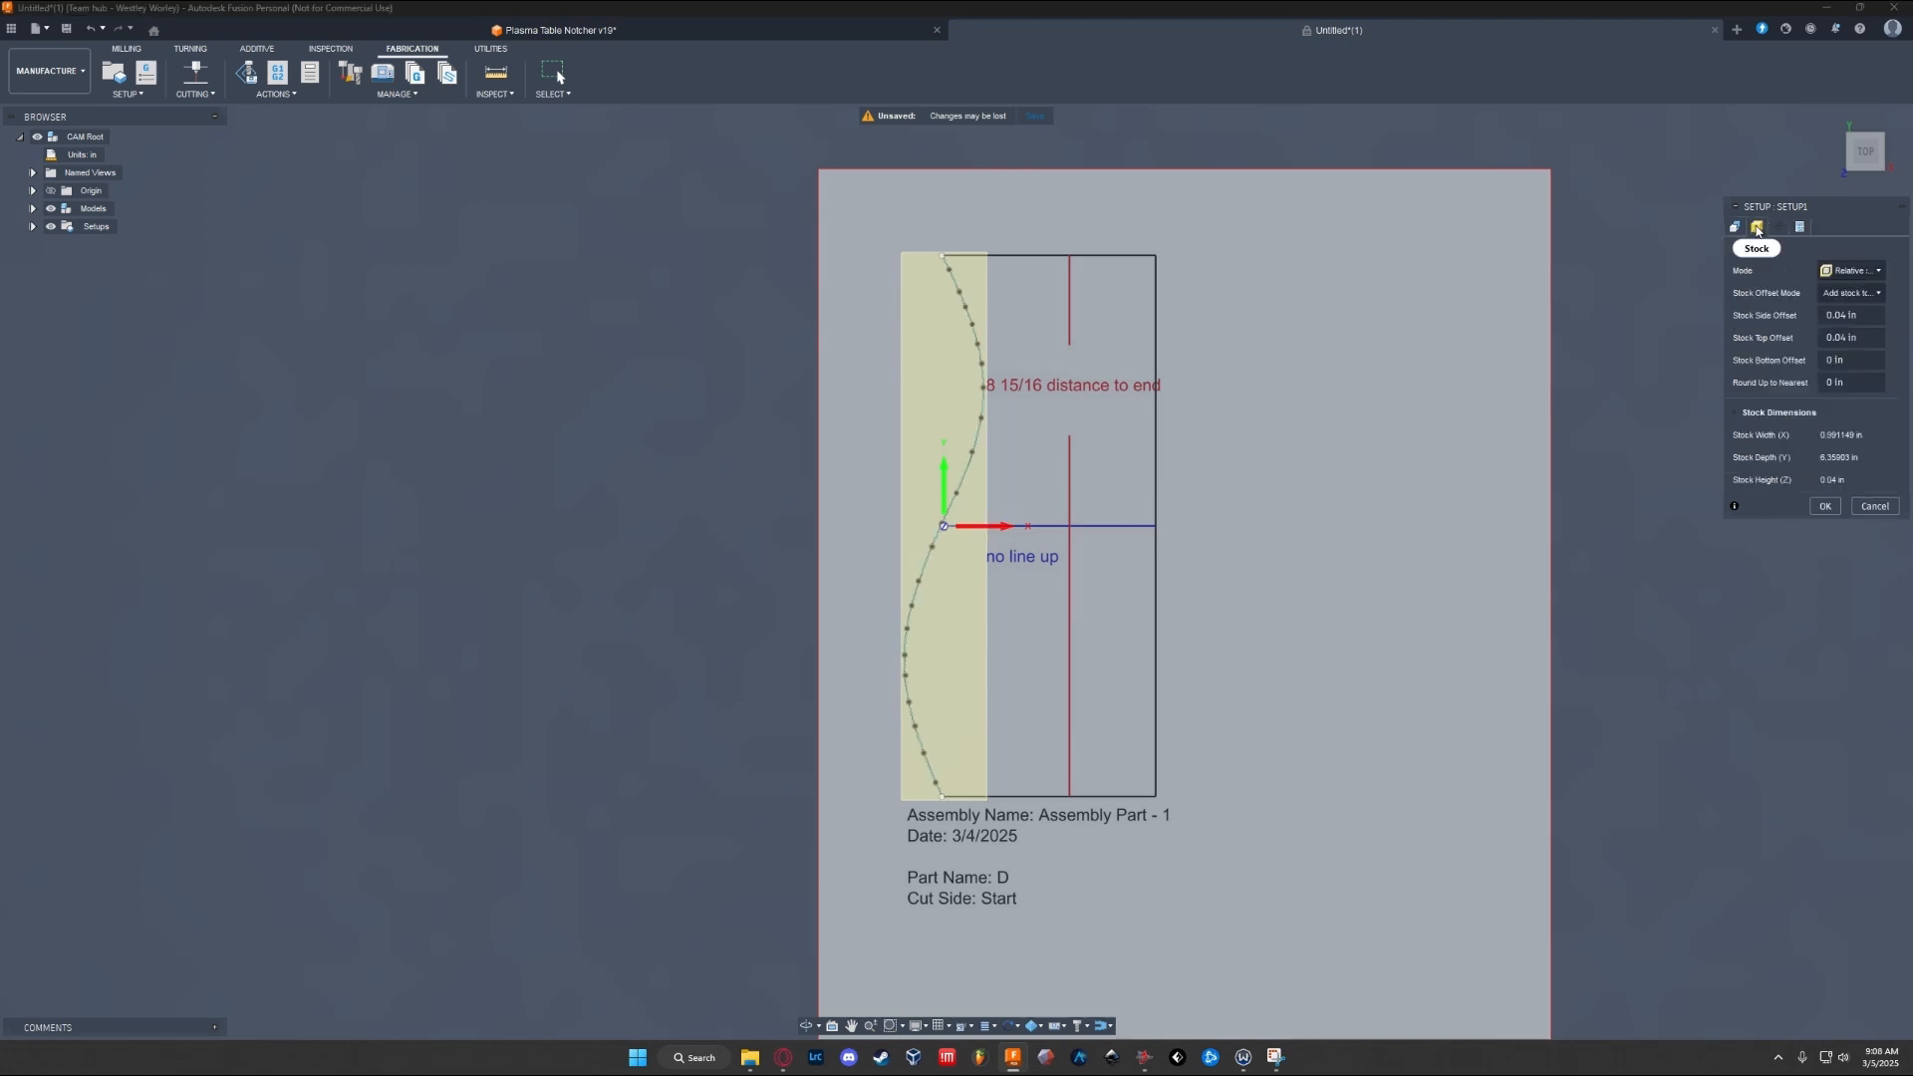
click(1862, 296)
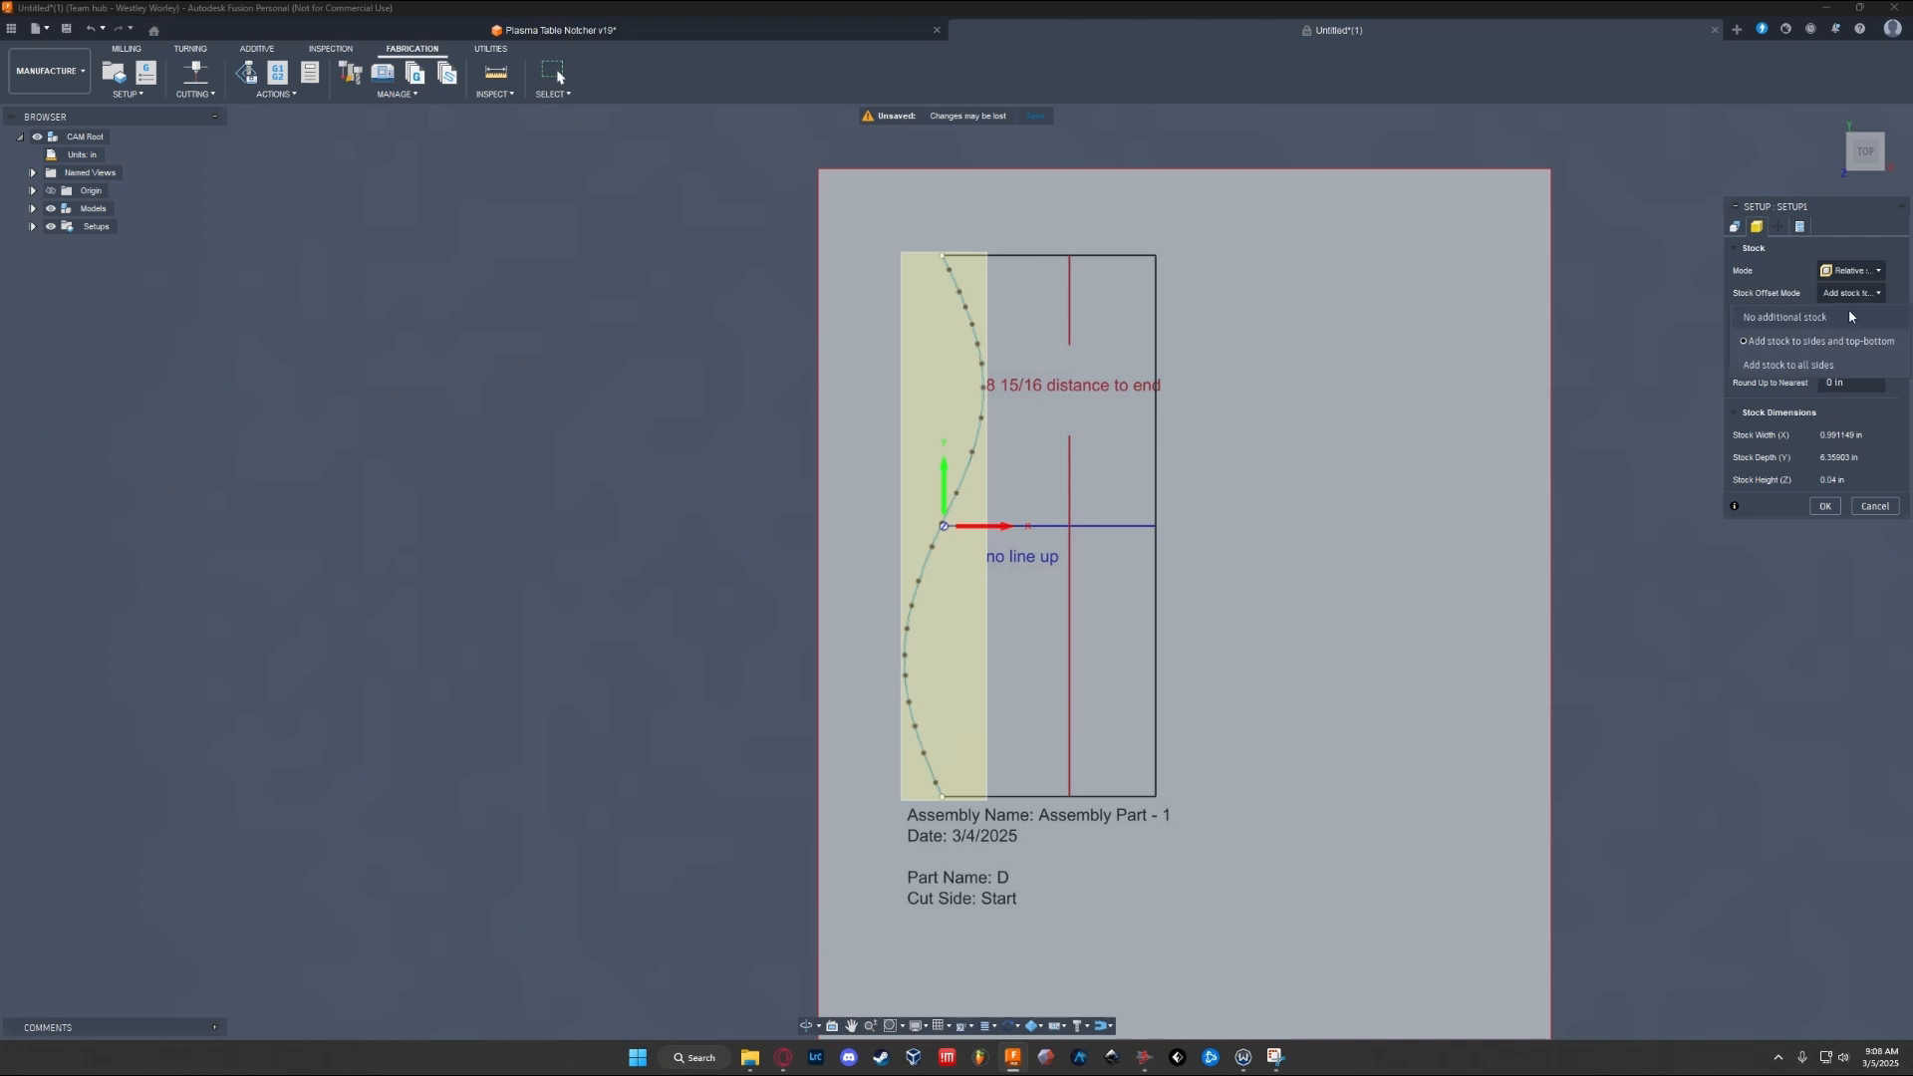
click(1849, 310)
click(1822, 417)
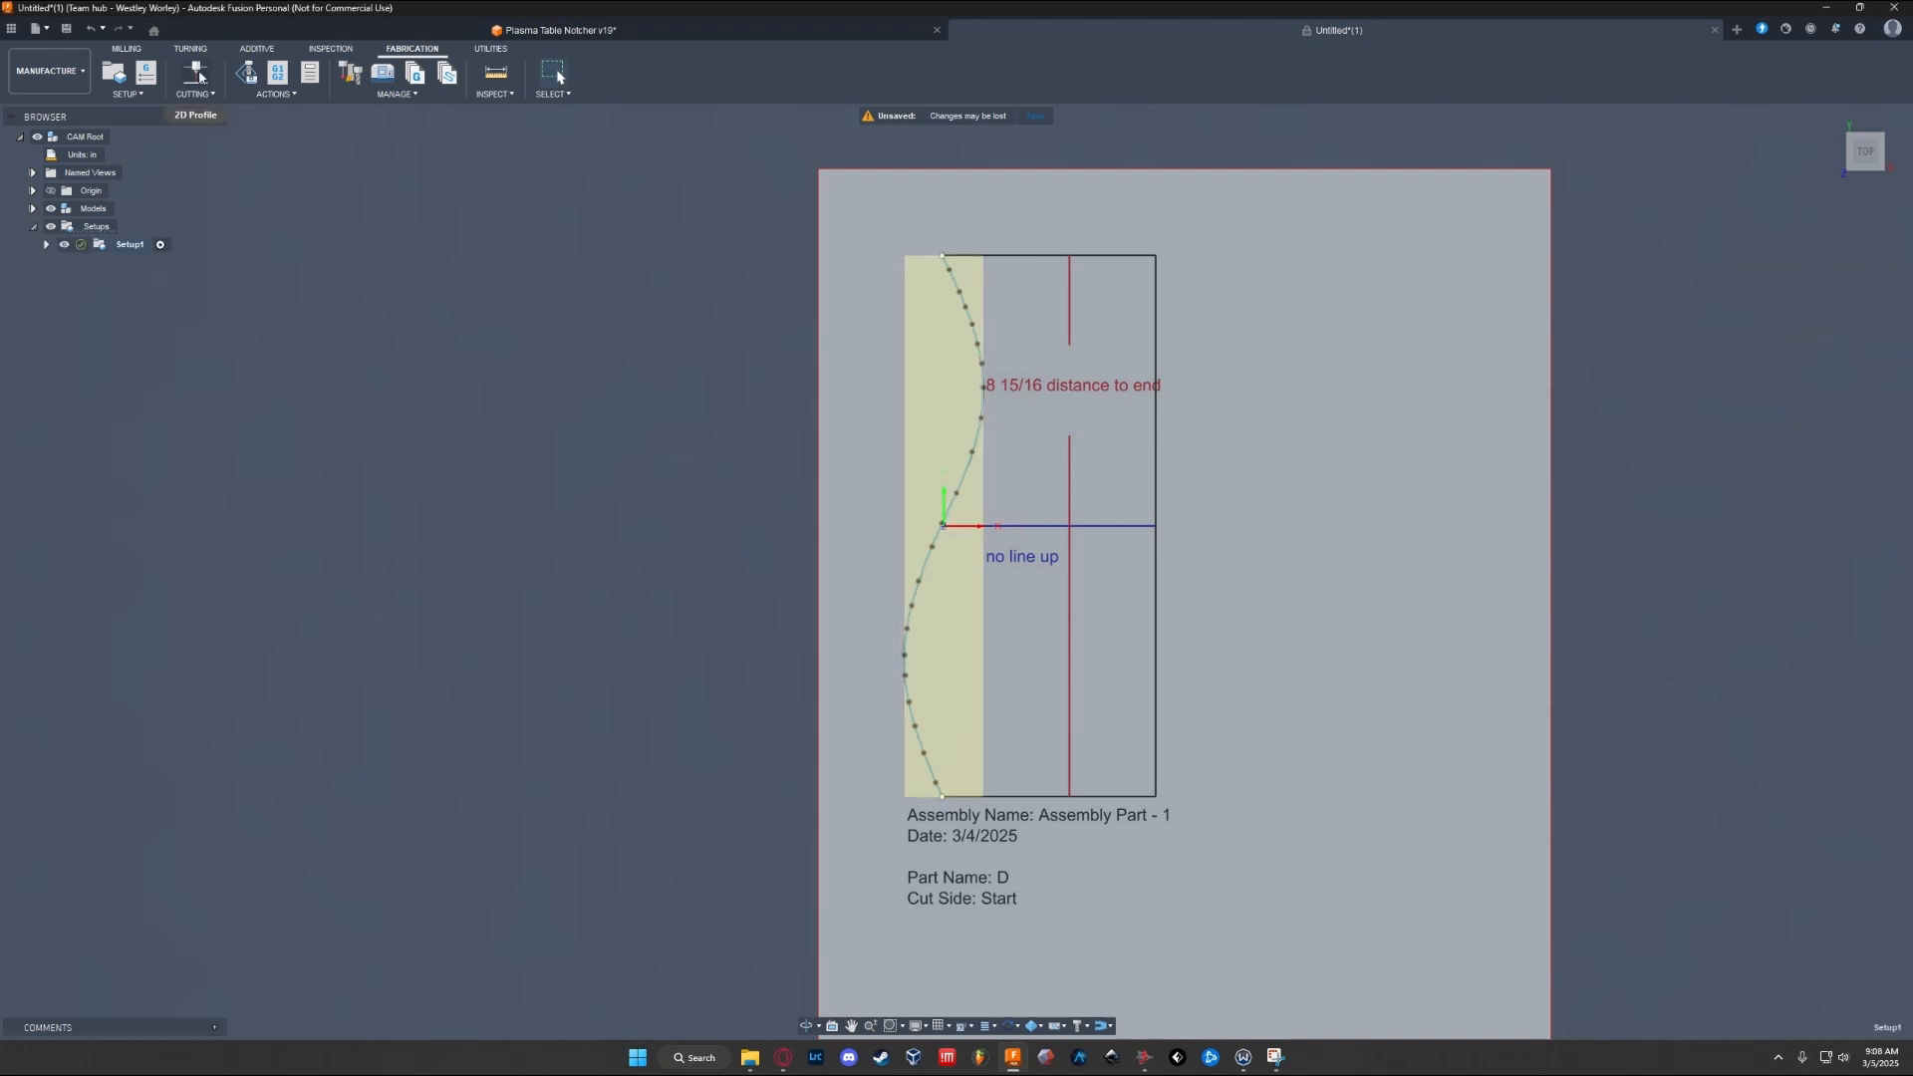
Step: Start a 2D Profile cutting operation and assign plasma cutter tool #1 to it
click(195, 71)
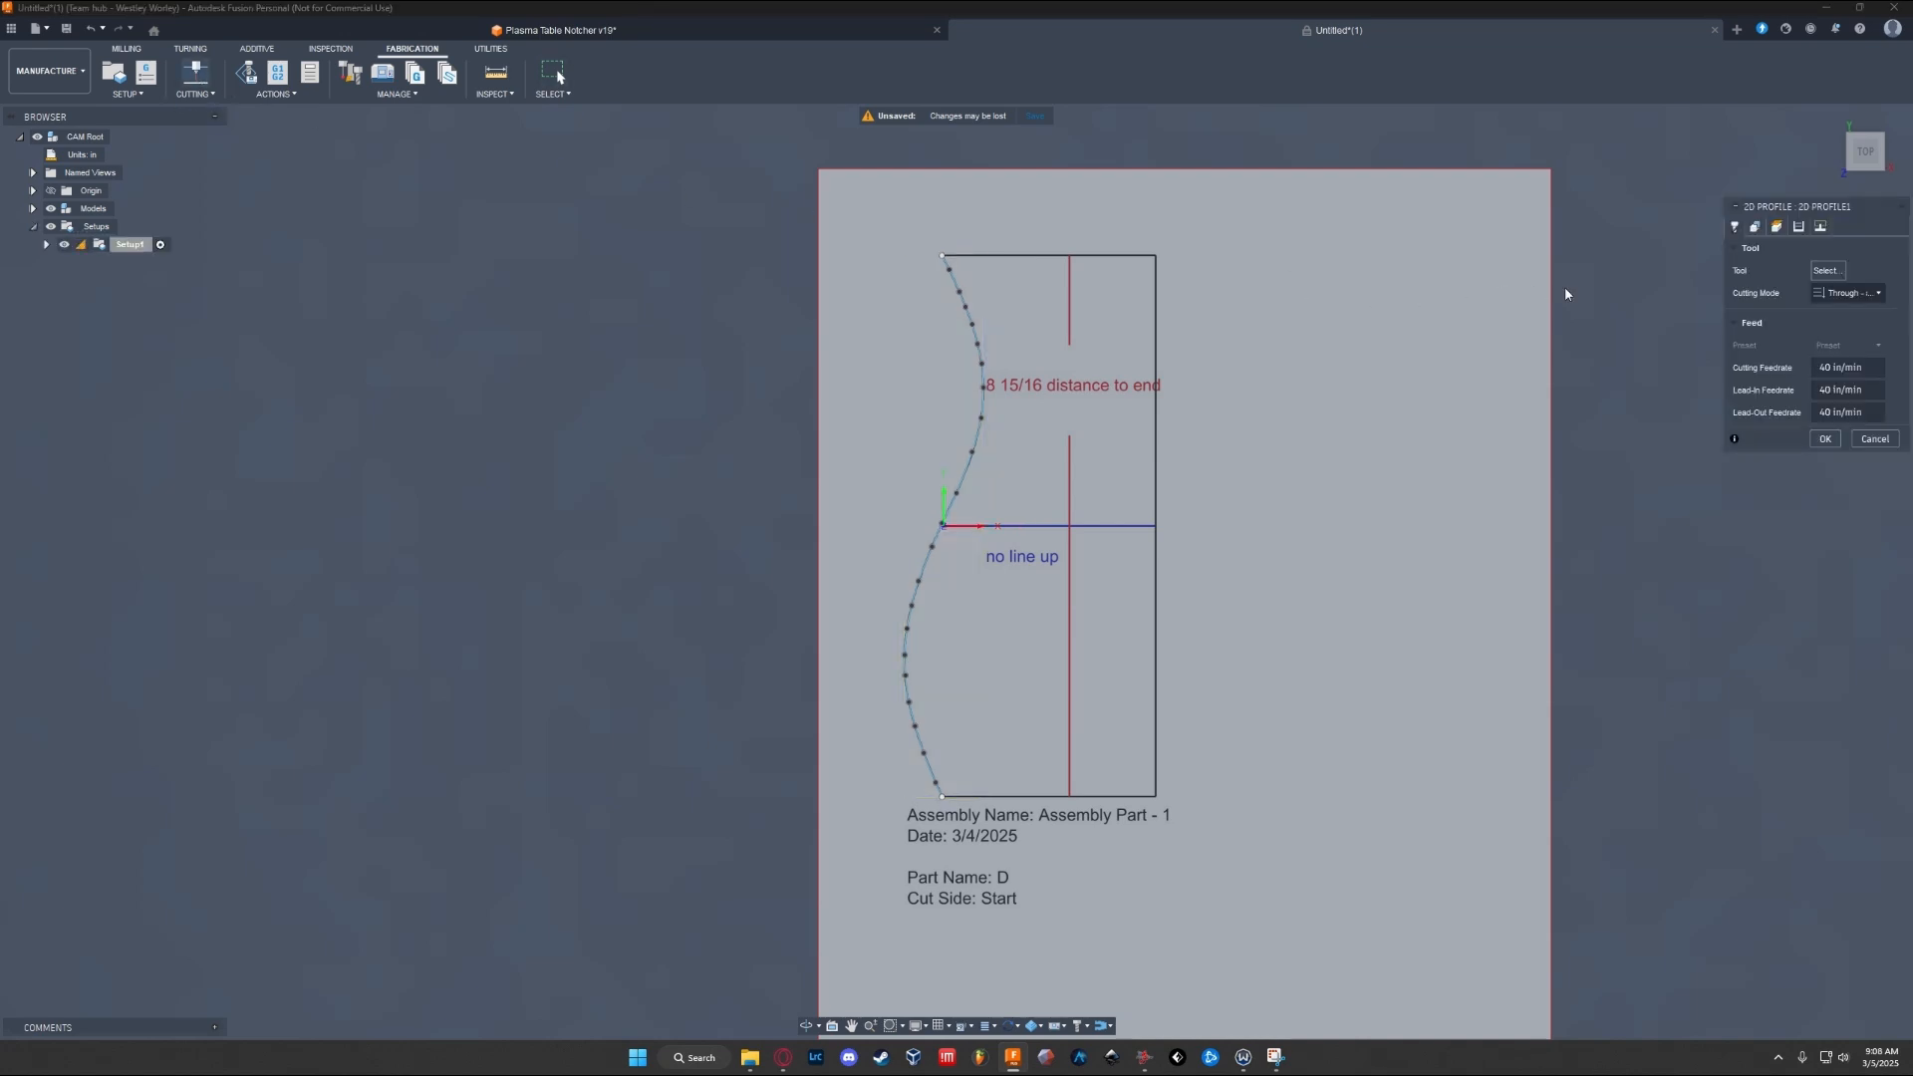
click(1825, 270)
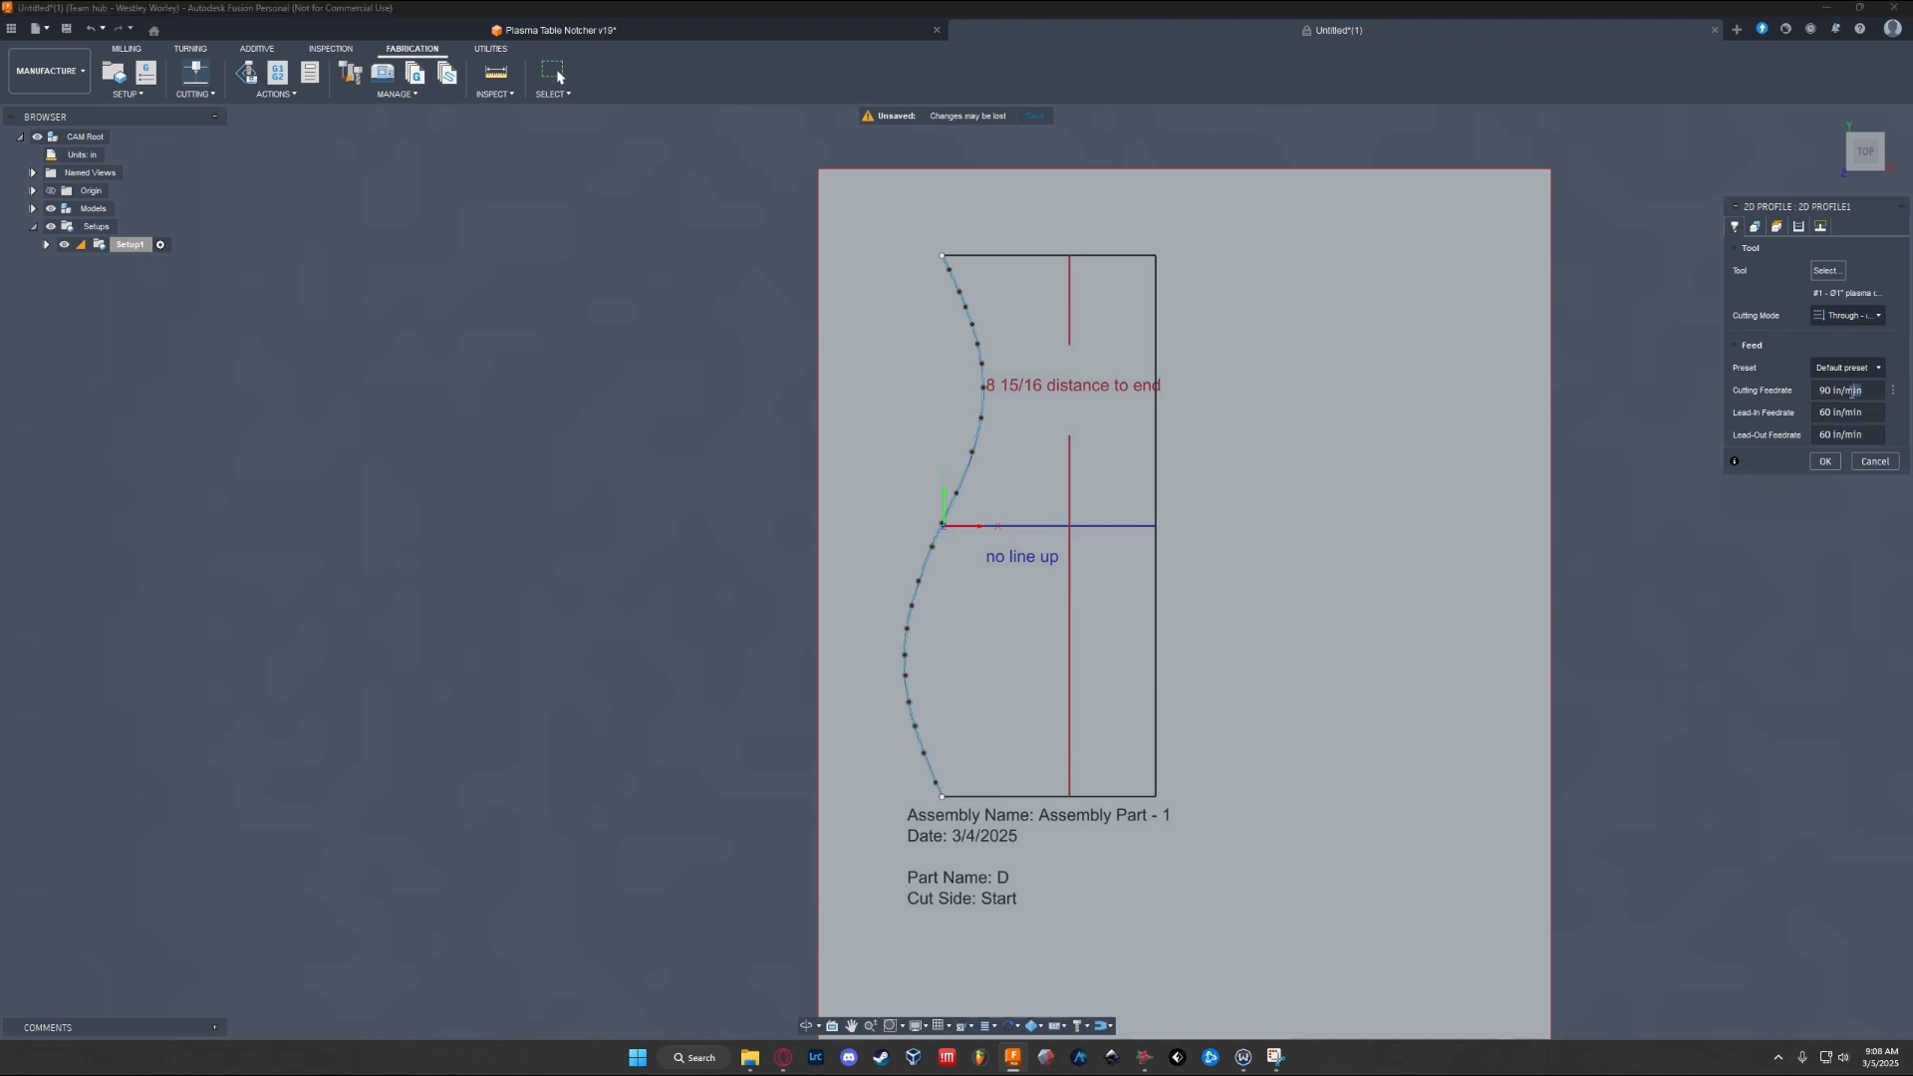
click(1815, 390)
Step: Select the traced notch spline as an open chain for the 2D Profile's contour
click(1754, 226)
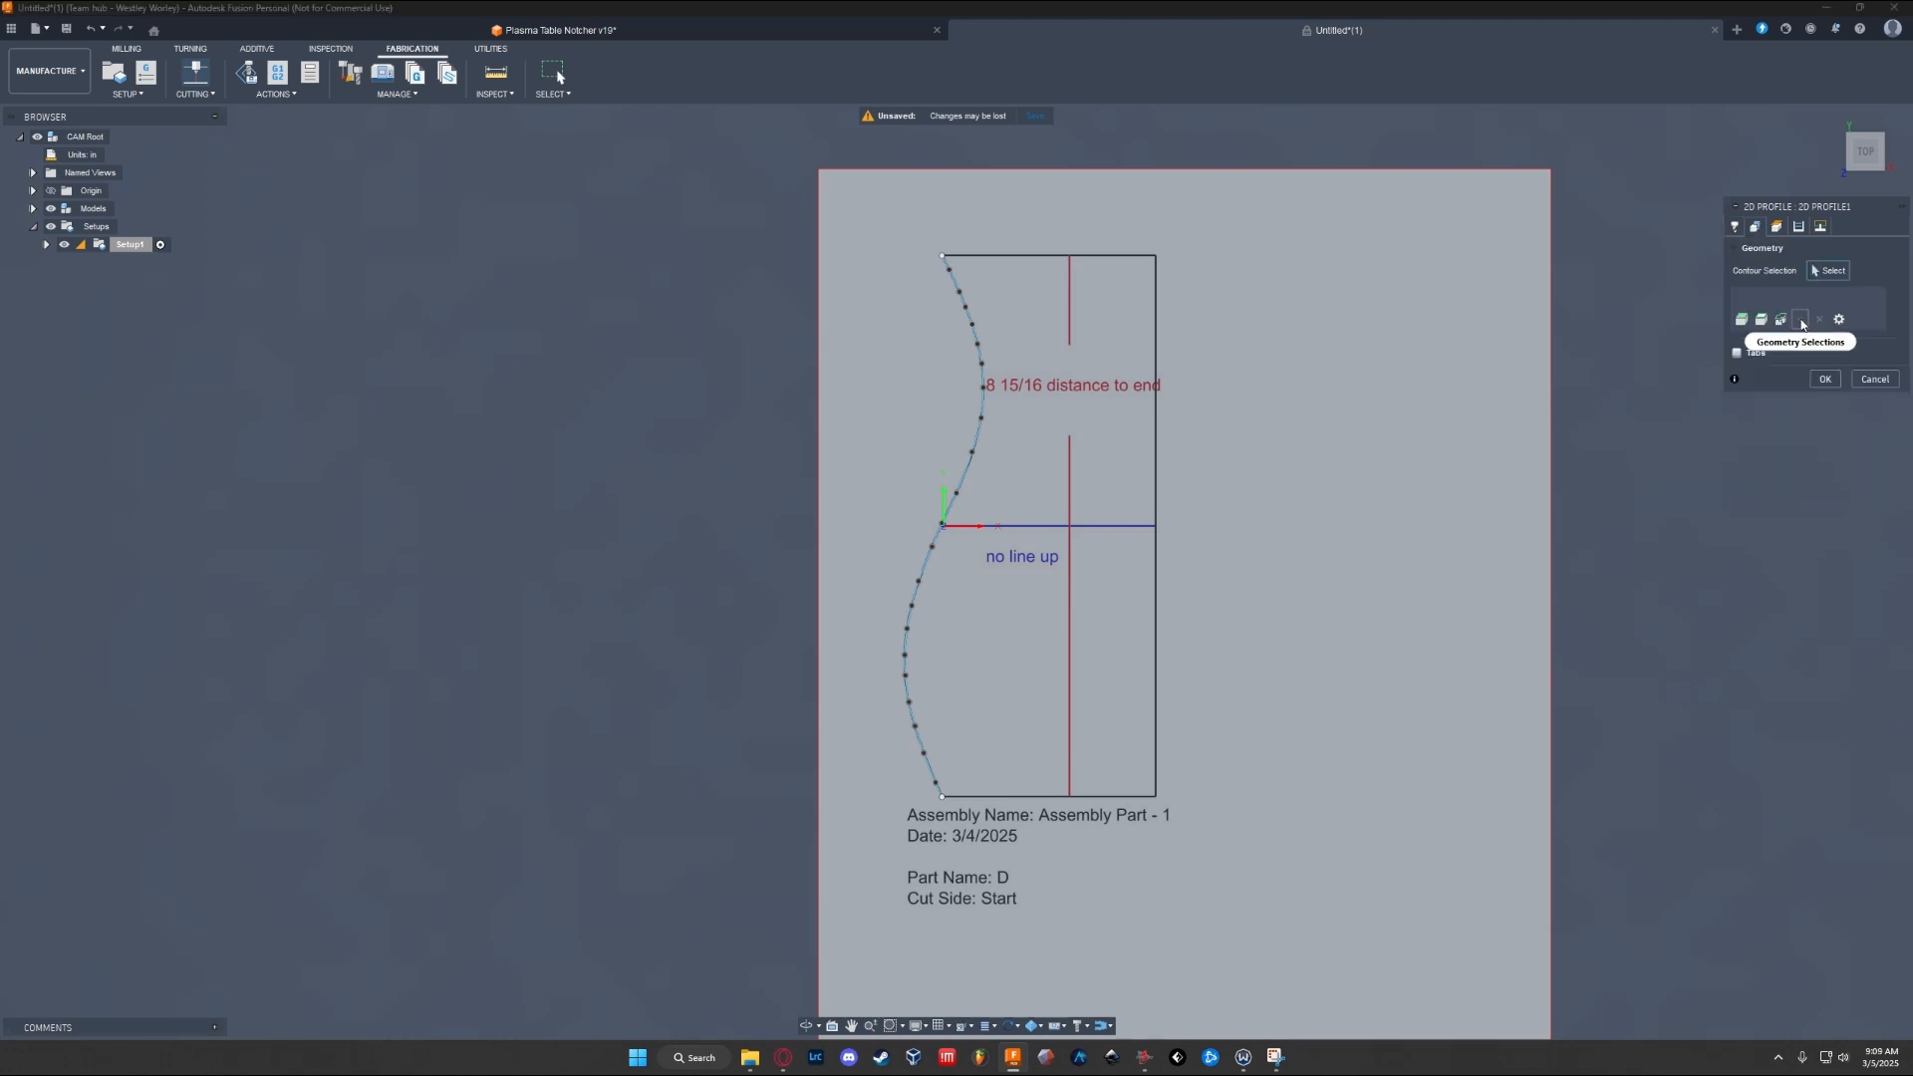
click(1800, 321)
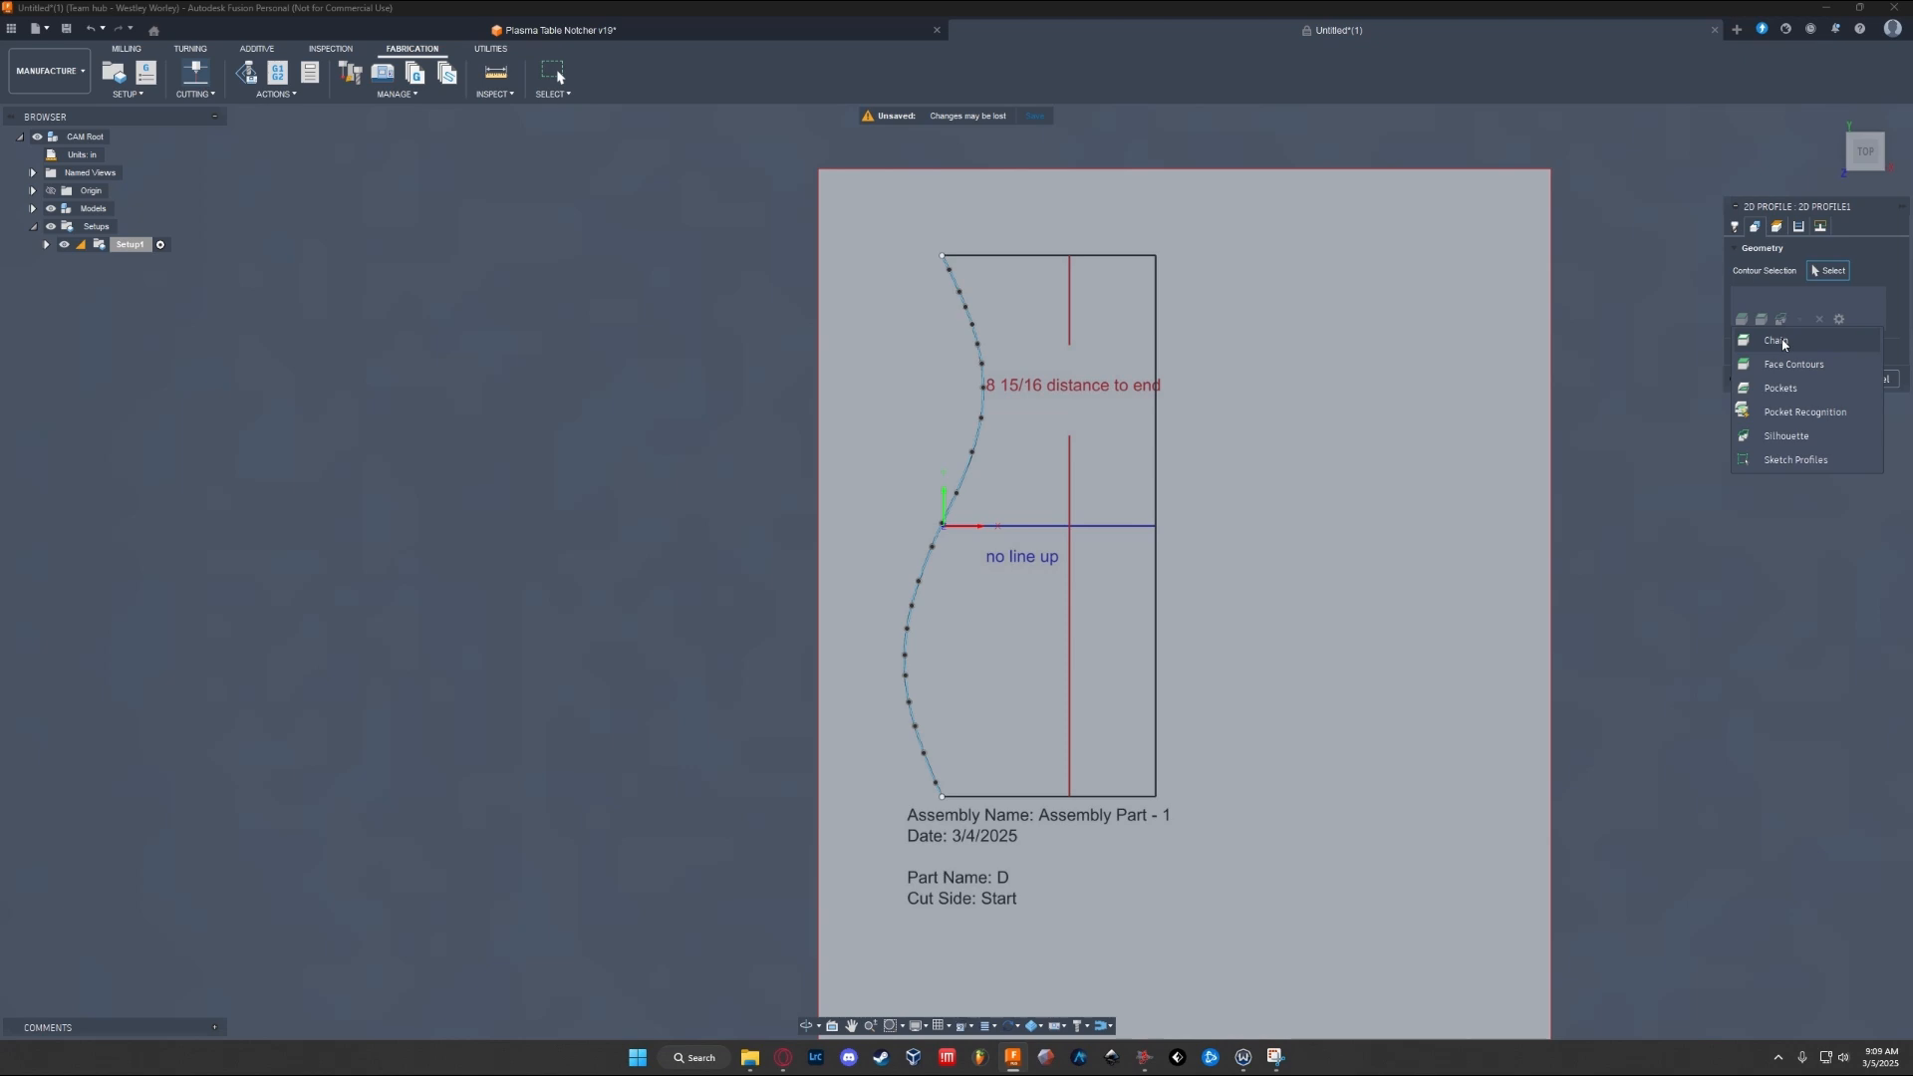
click(1778, 341)
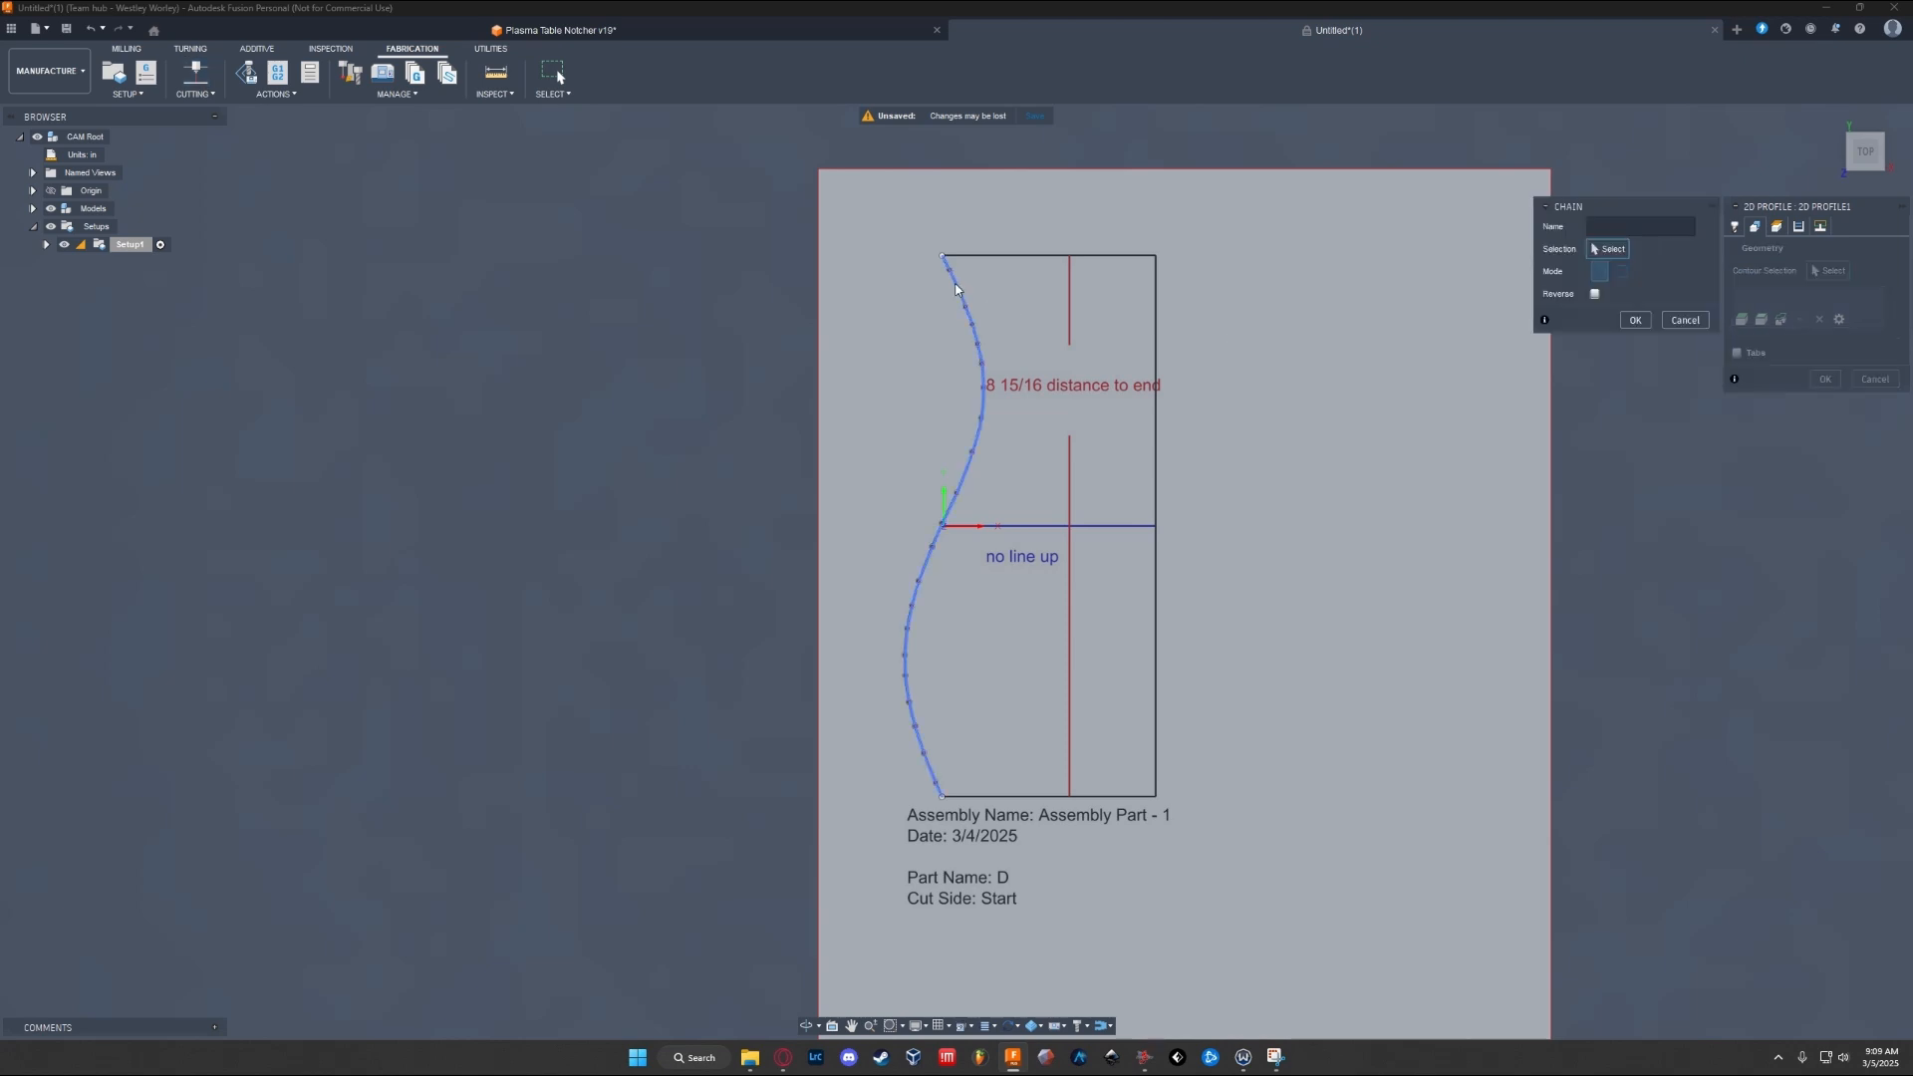
click(954, 292)
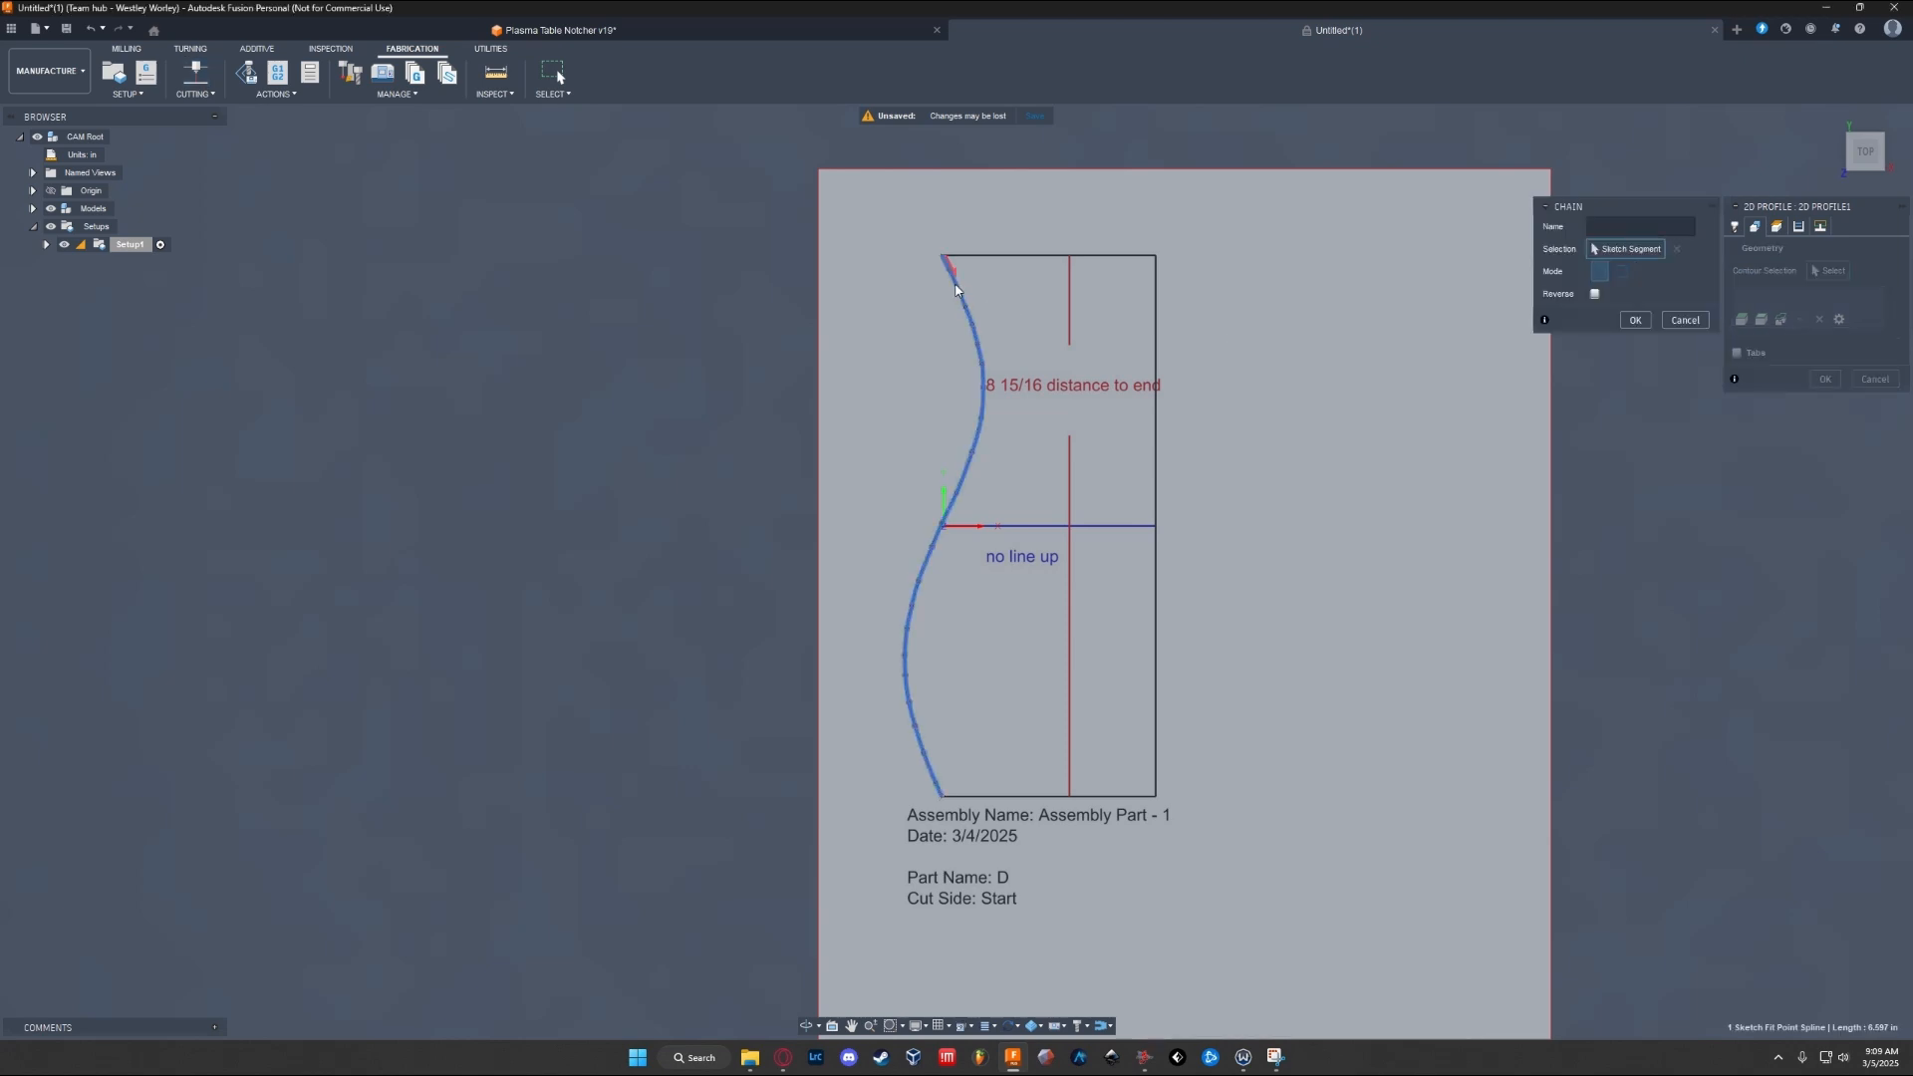
click(1635, 320)
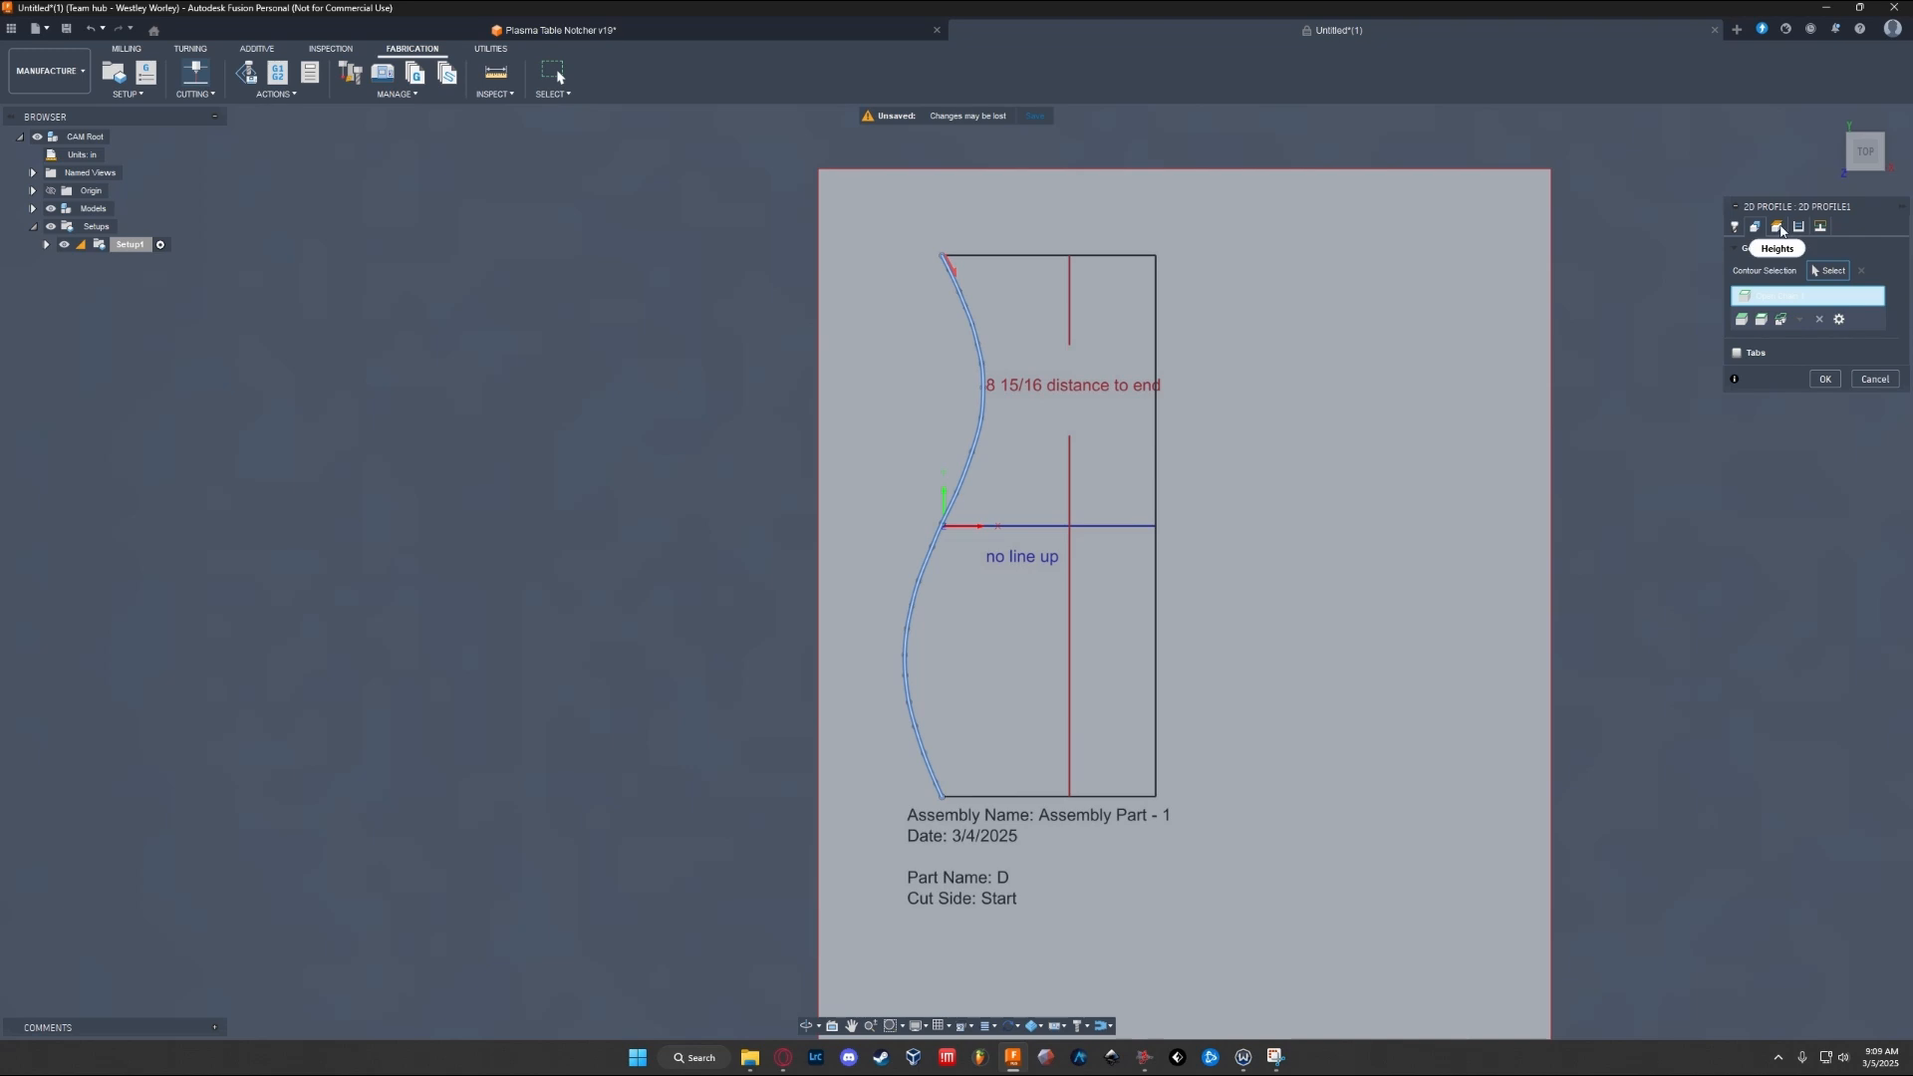
Step: Review the 2D Profile's heights and change the sideways compensation of its pass from Left
click(1756, 227)
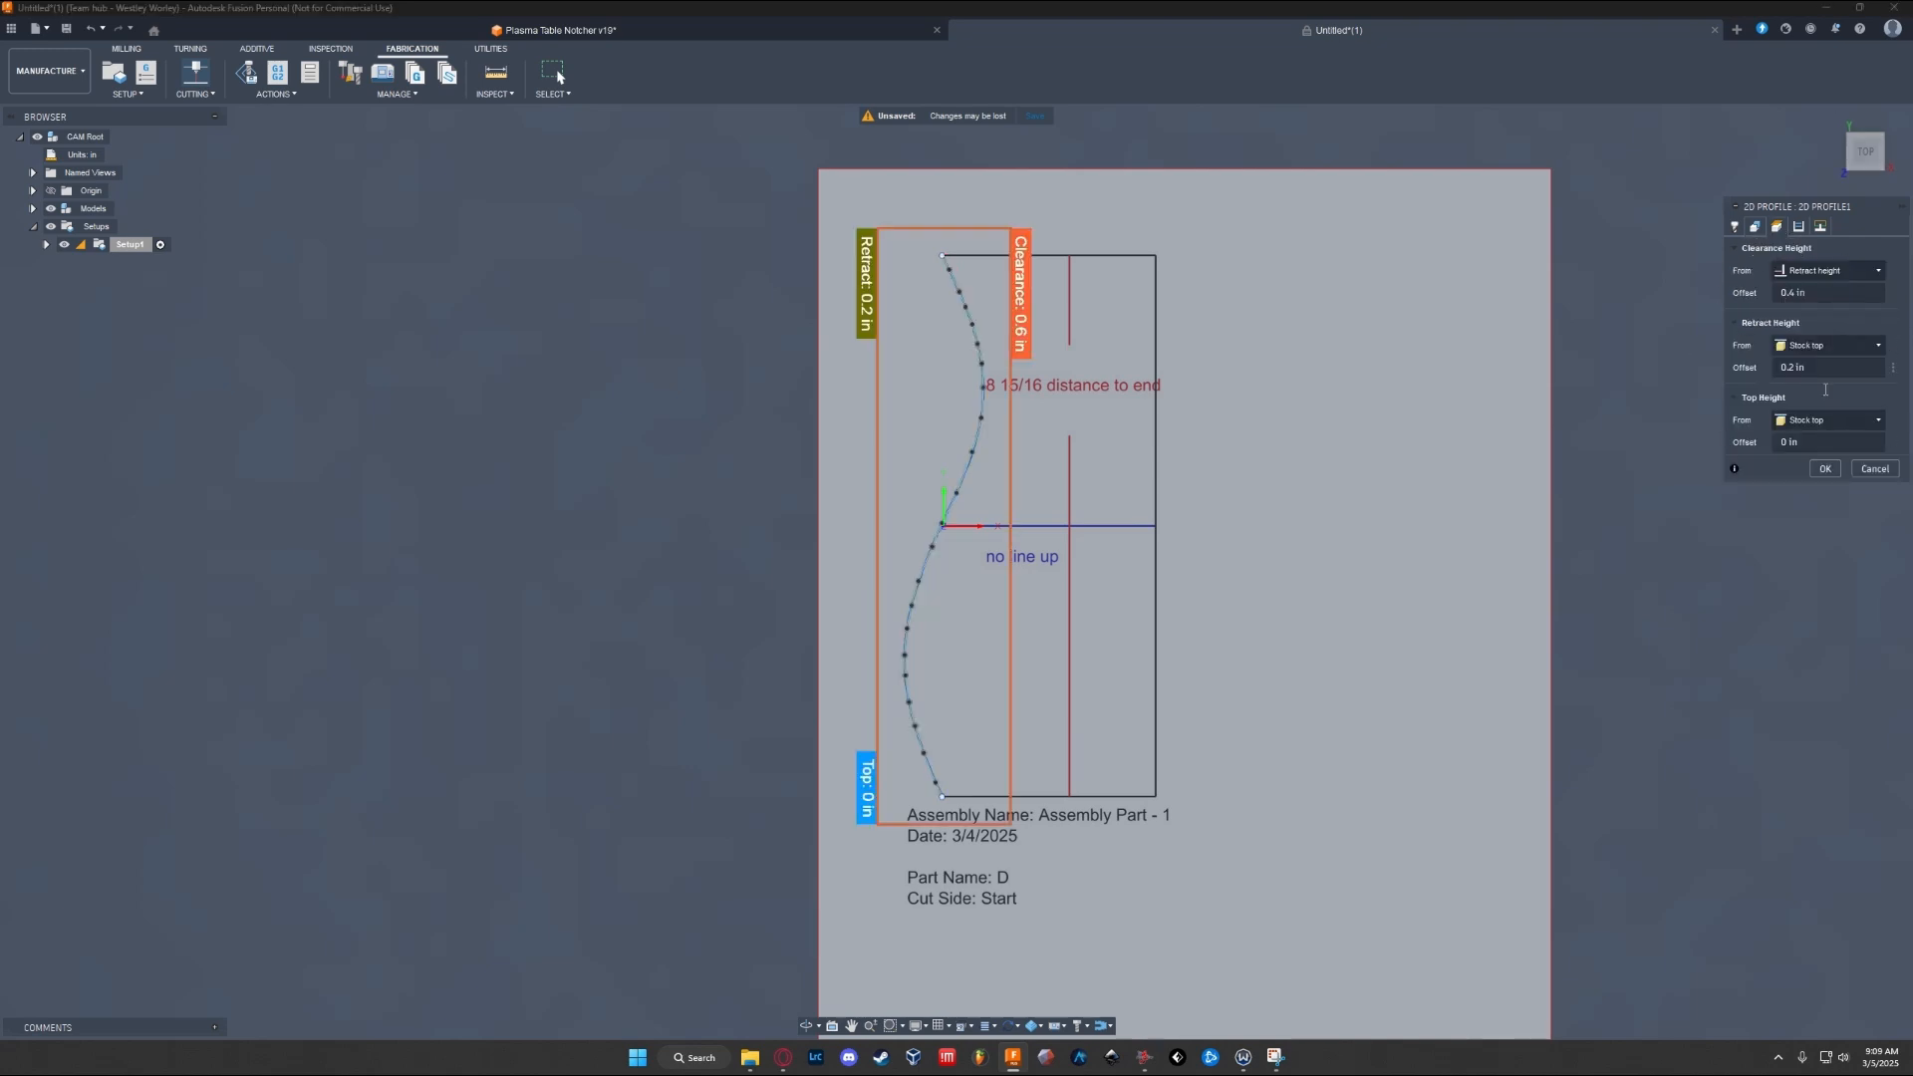
click(1798, 226)
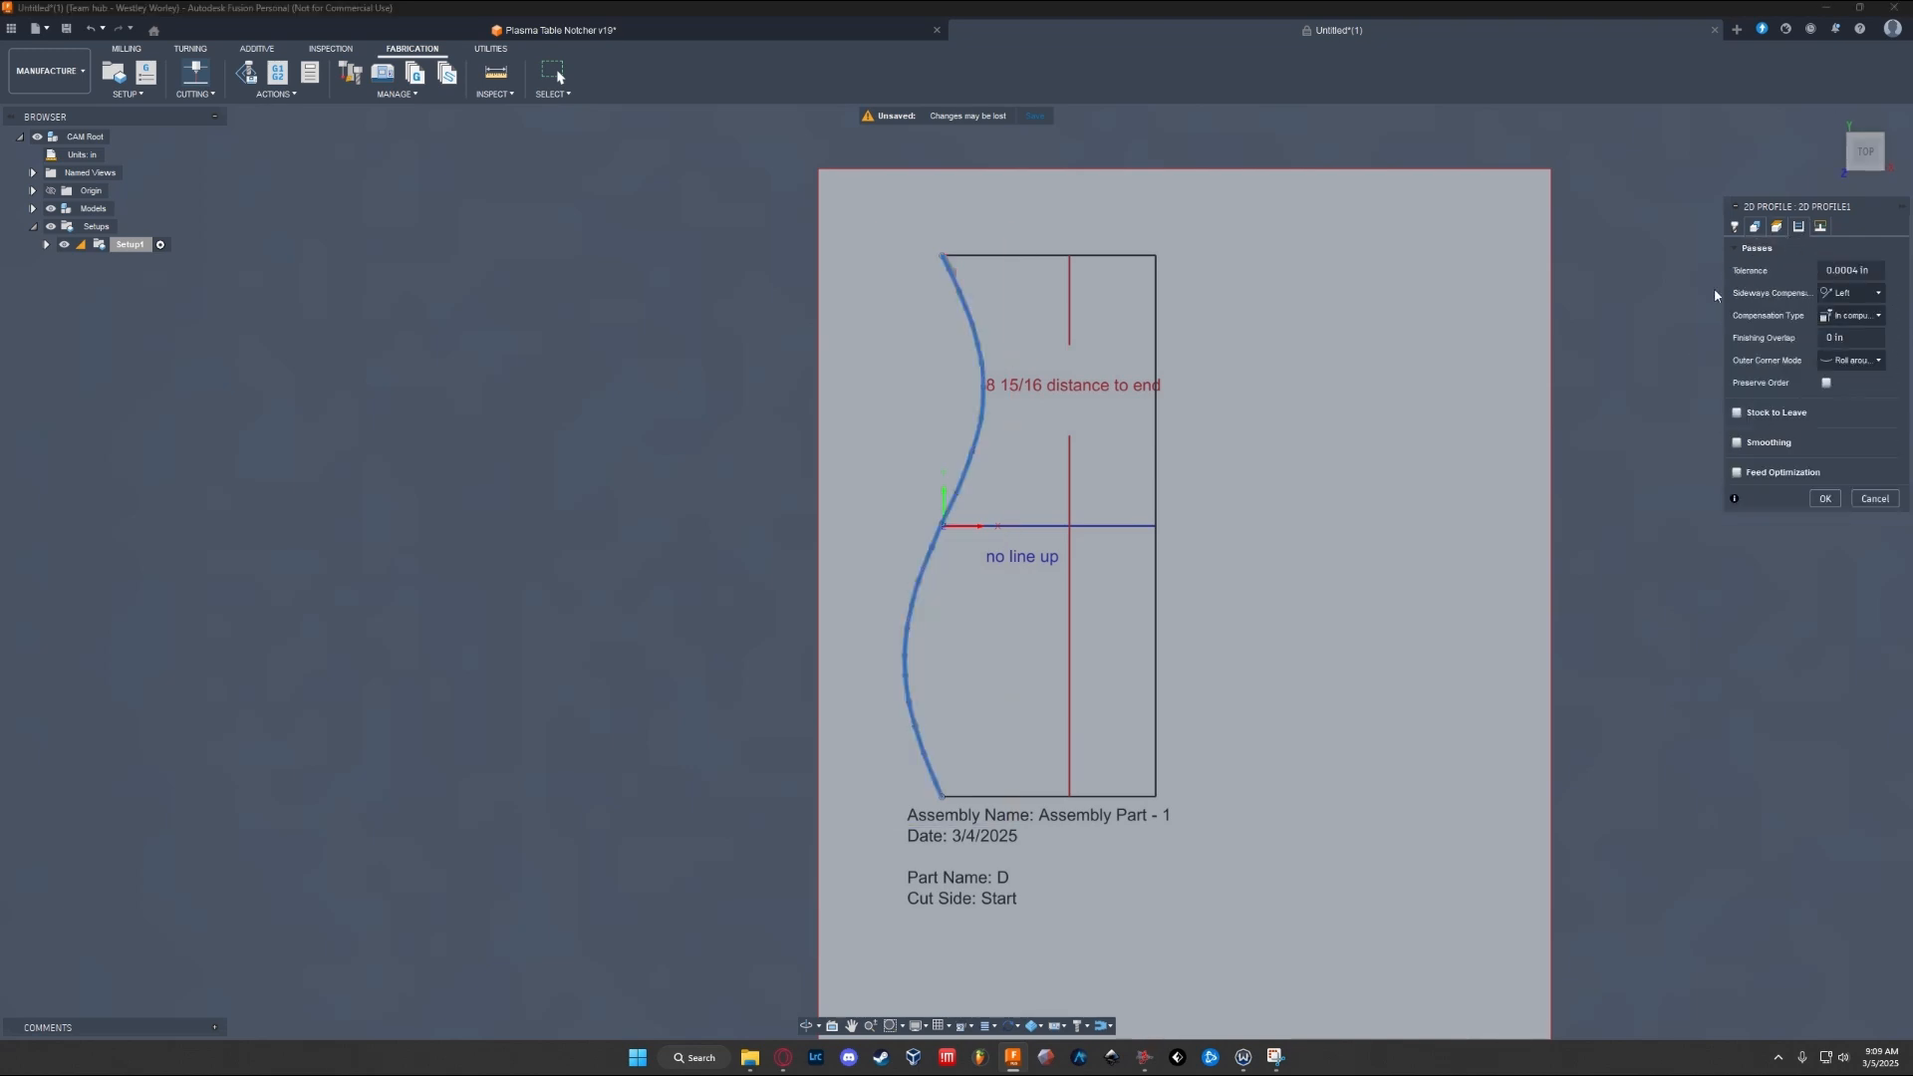
click(1843, 293)
click(1826, 334)
Step: Disable both lead-in and lead-out for the 2D Profile and generate its toolpath
click(1819, 226)
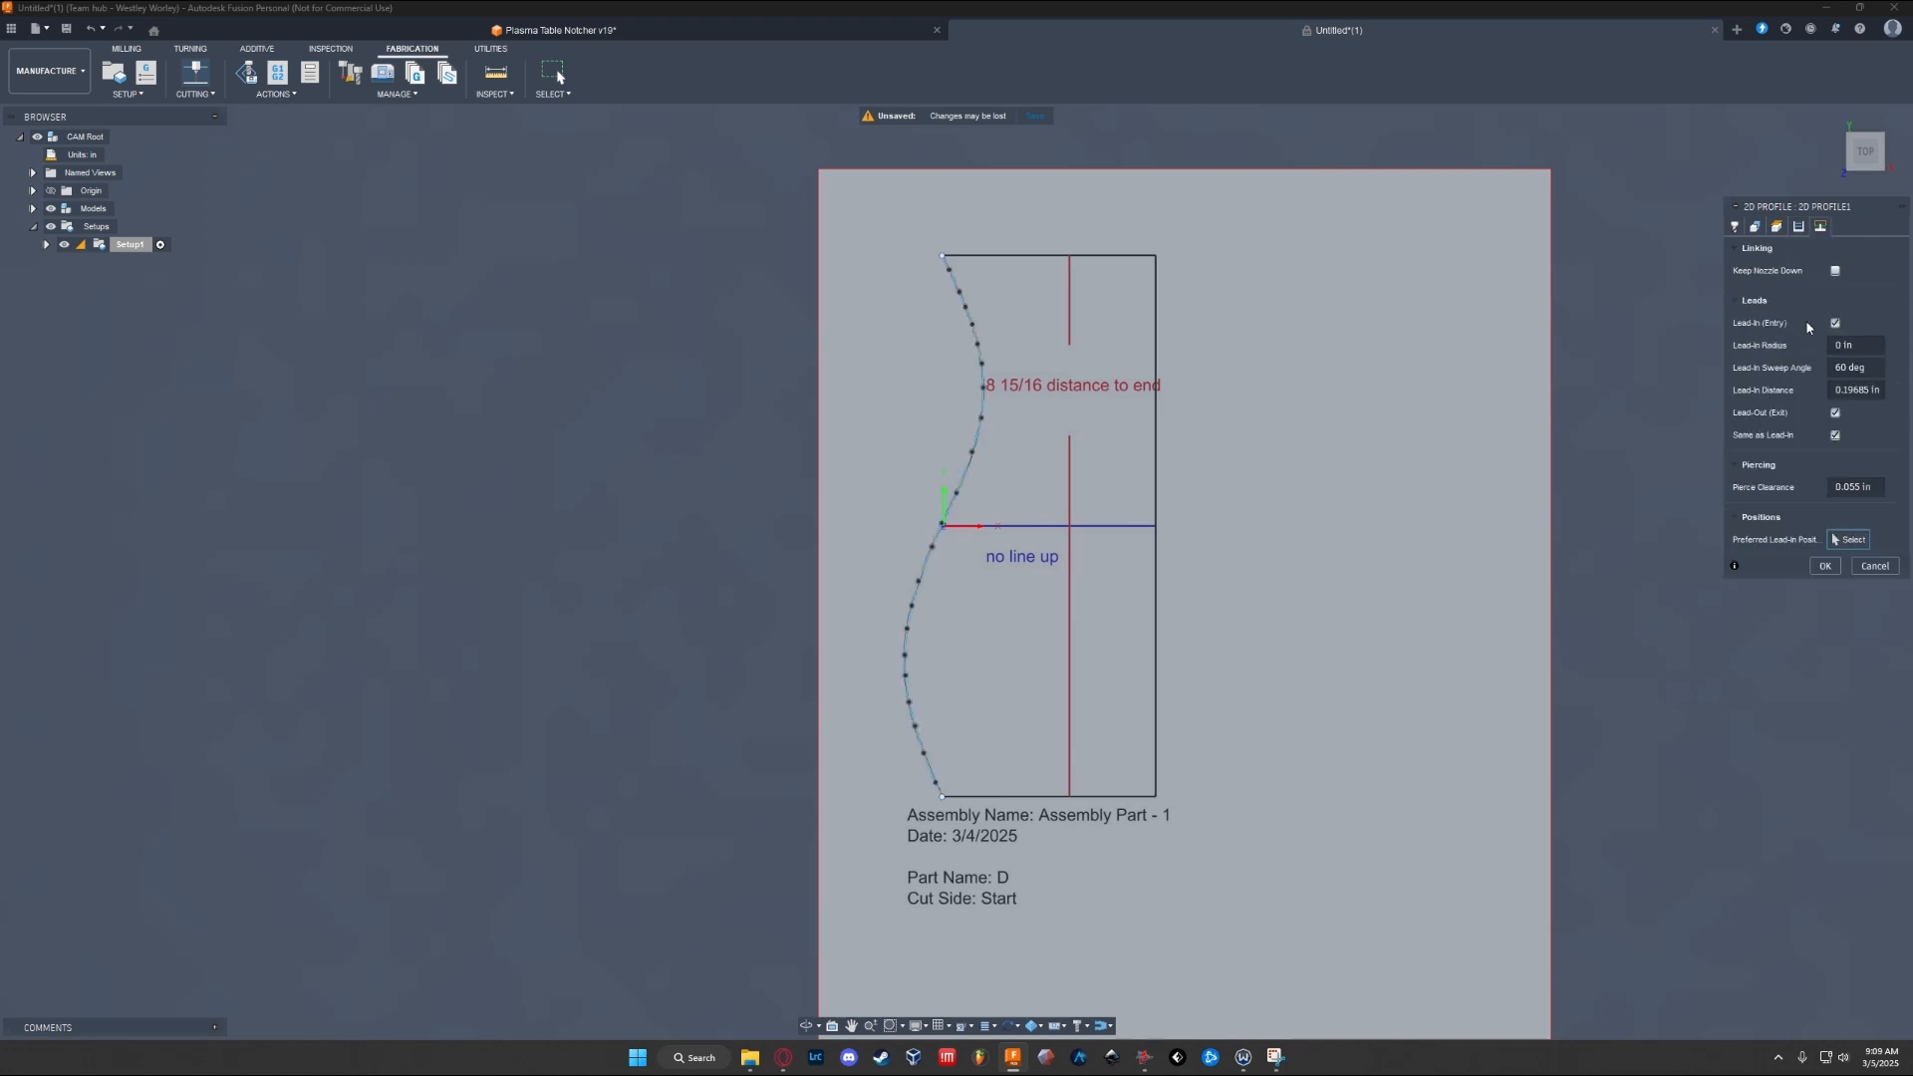
click(1835, 323)
click(1834, 345)
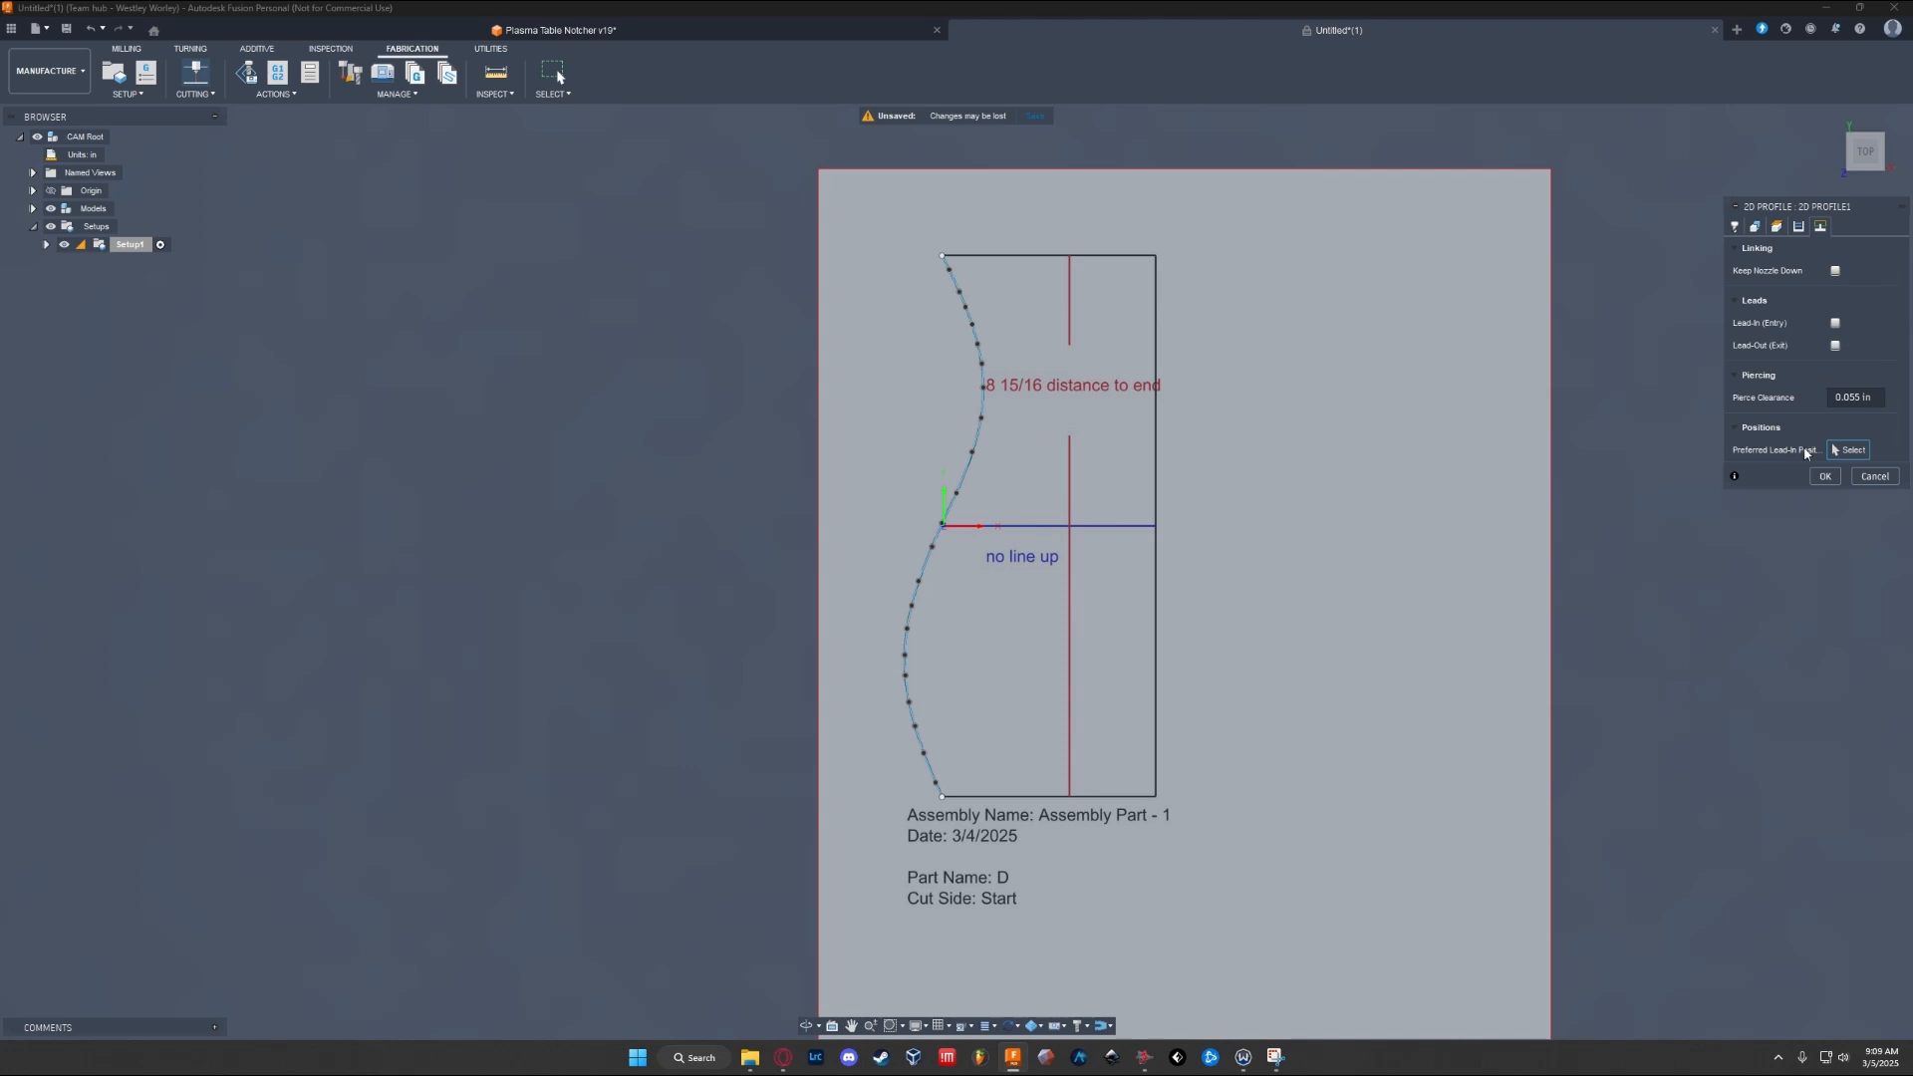
click(1825, 476)
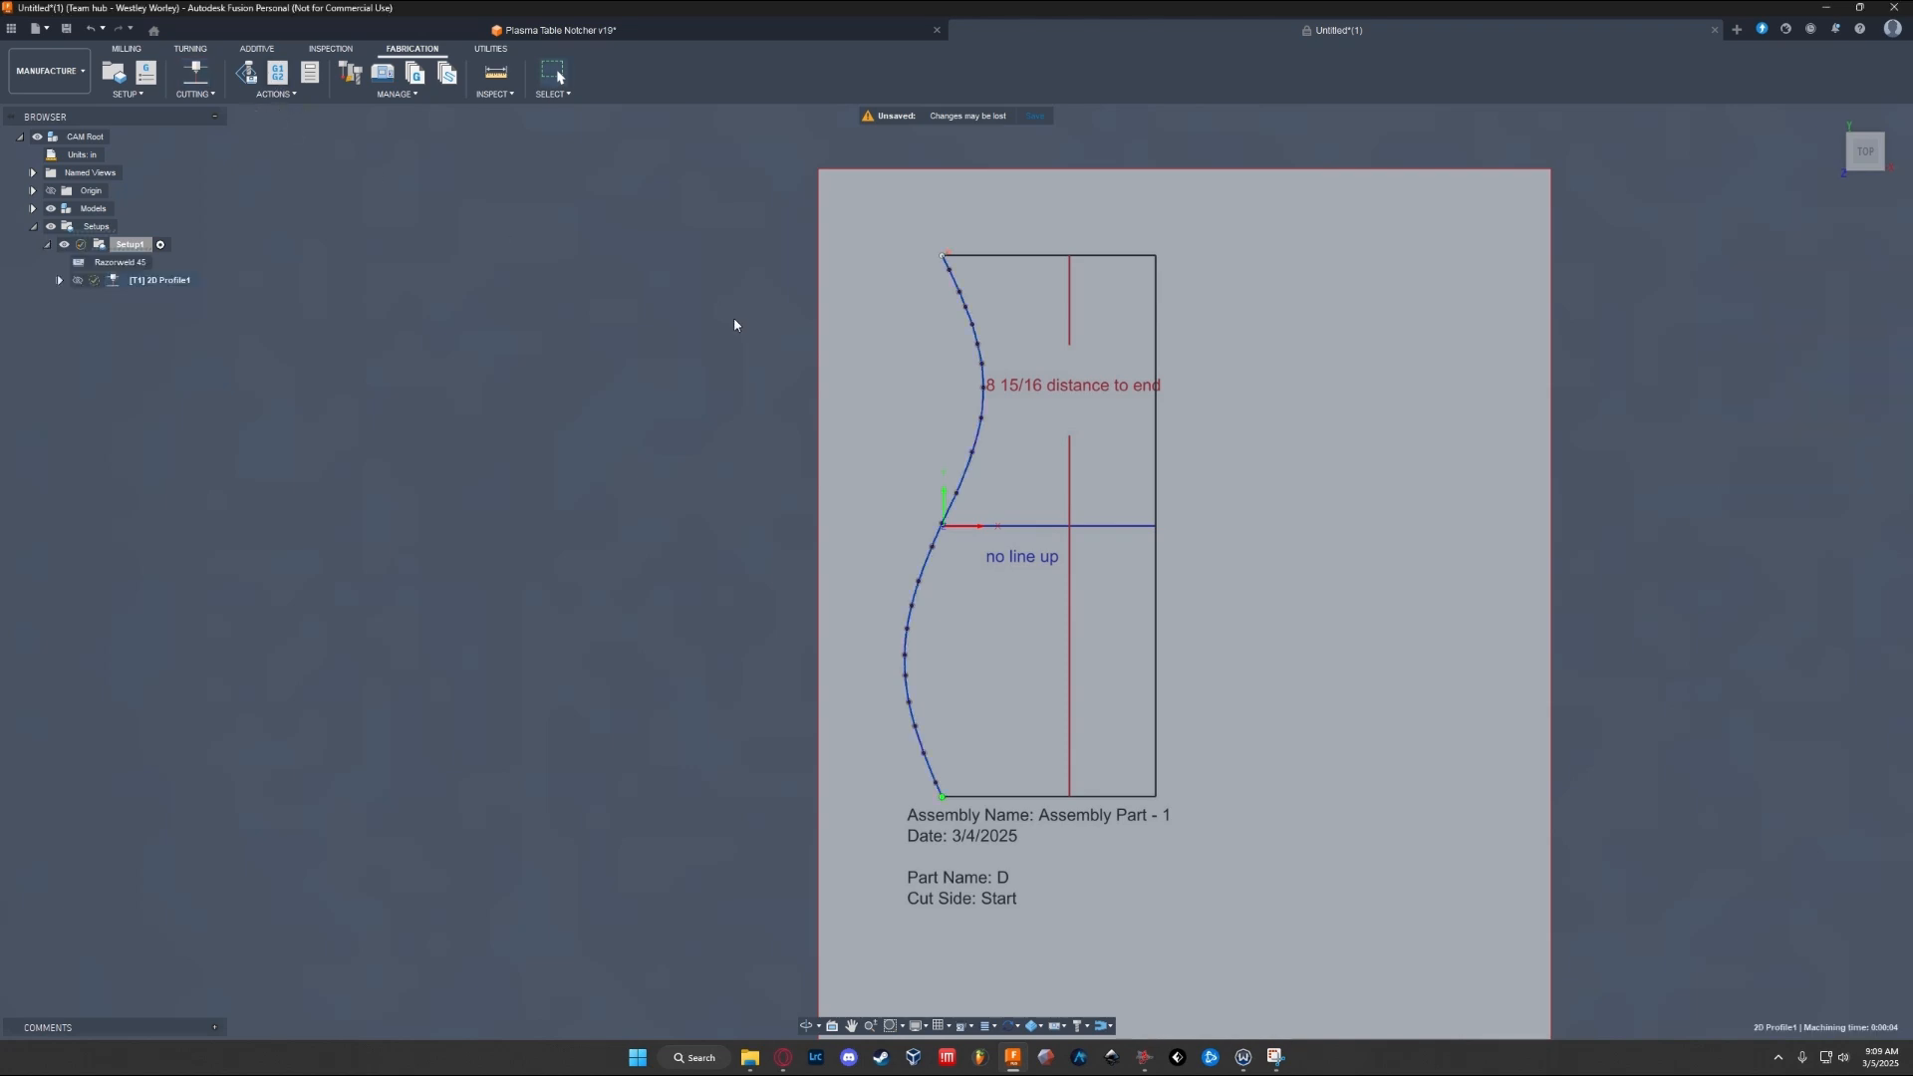
Step: Post the setup's NC program to the desktop as Tube Notch D with the FireControl Plasma post processor
click(281, 81)
double_click(742, 397)
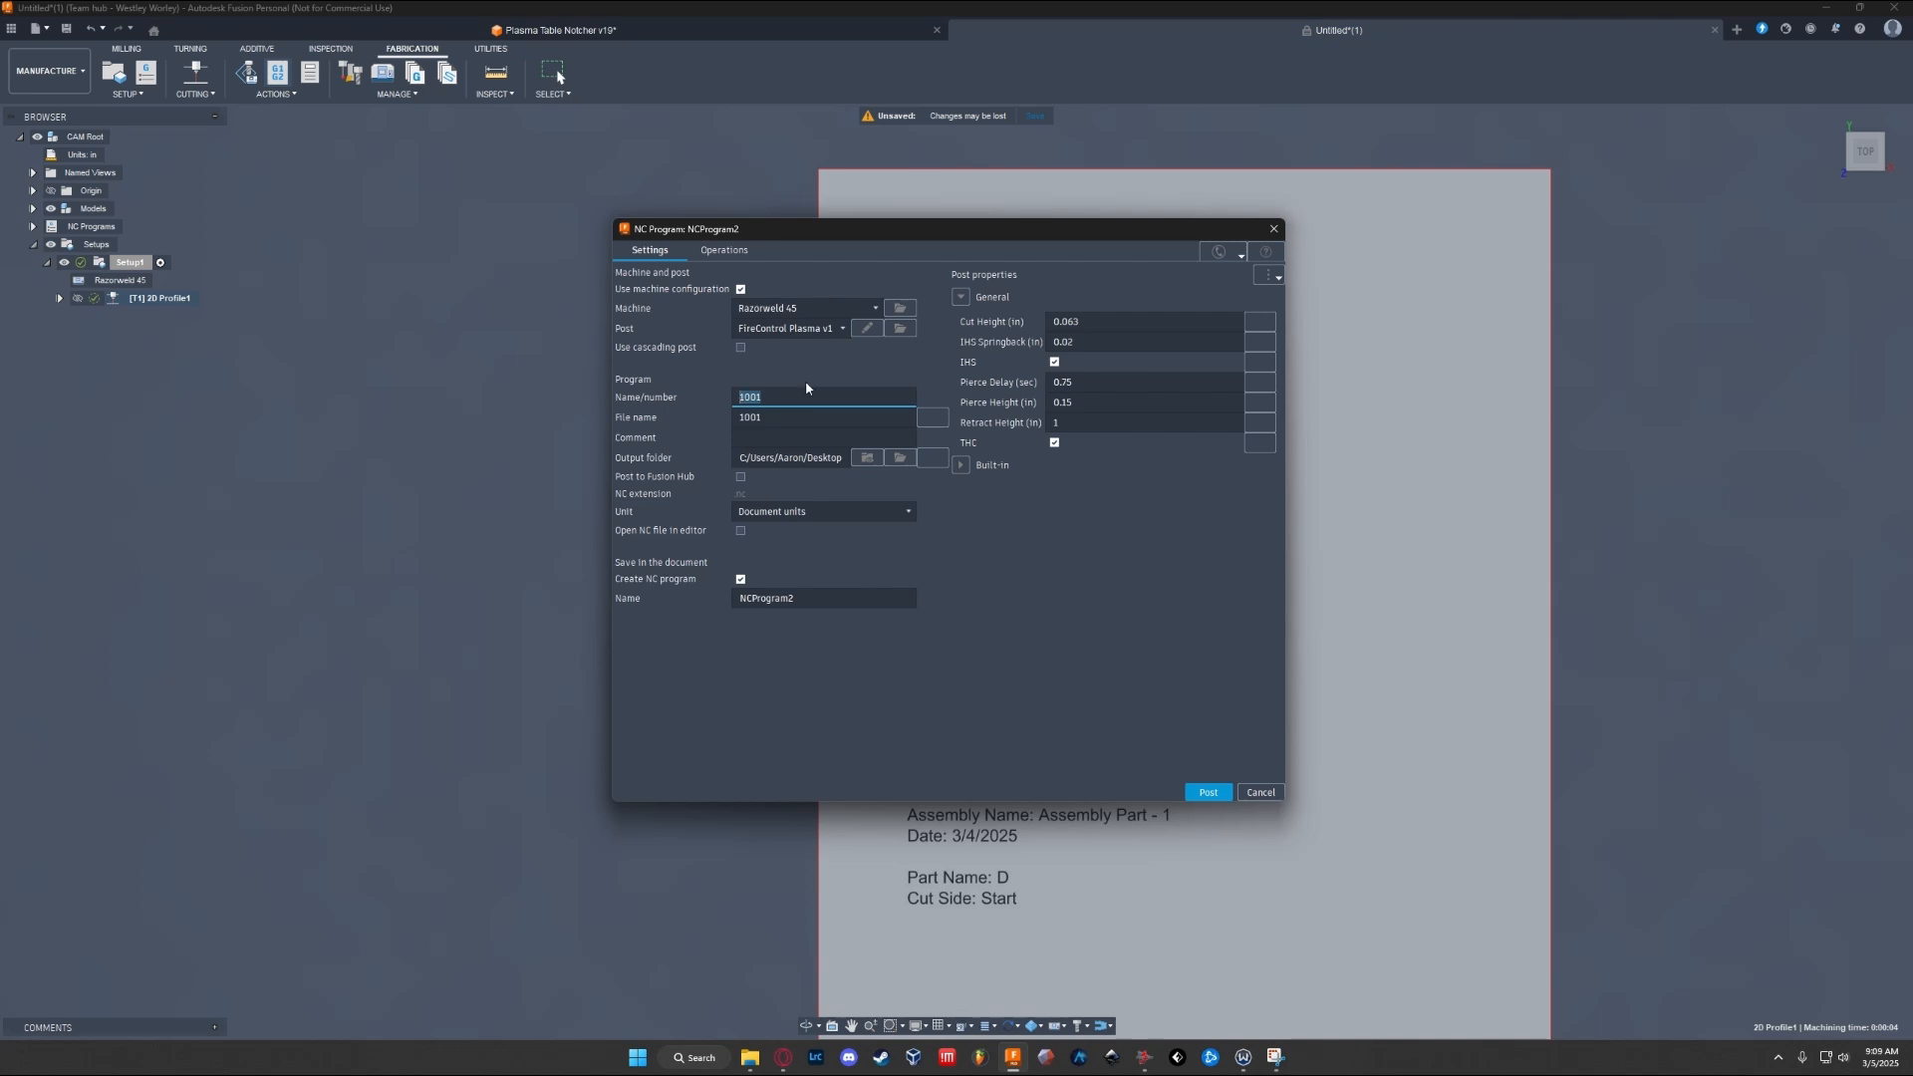
click(1200, 794)
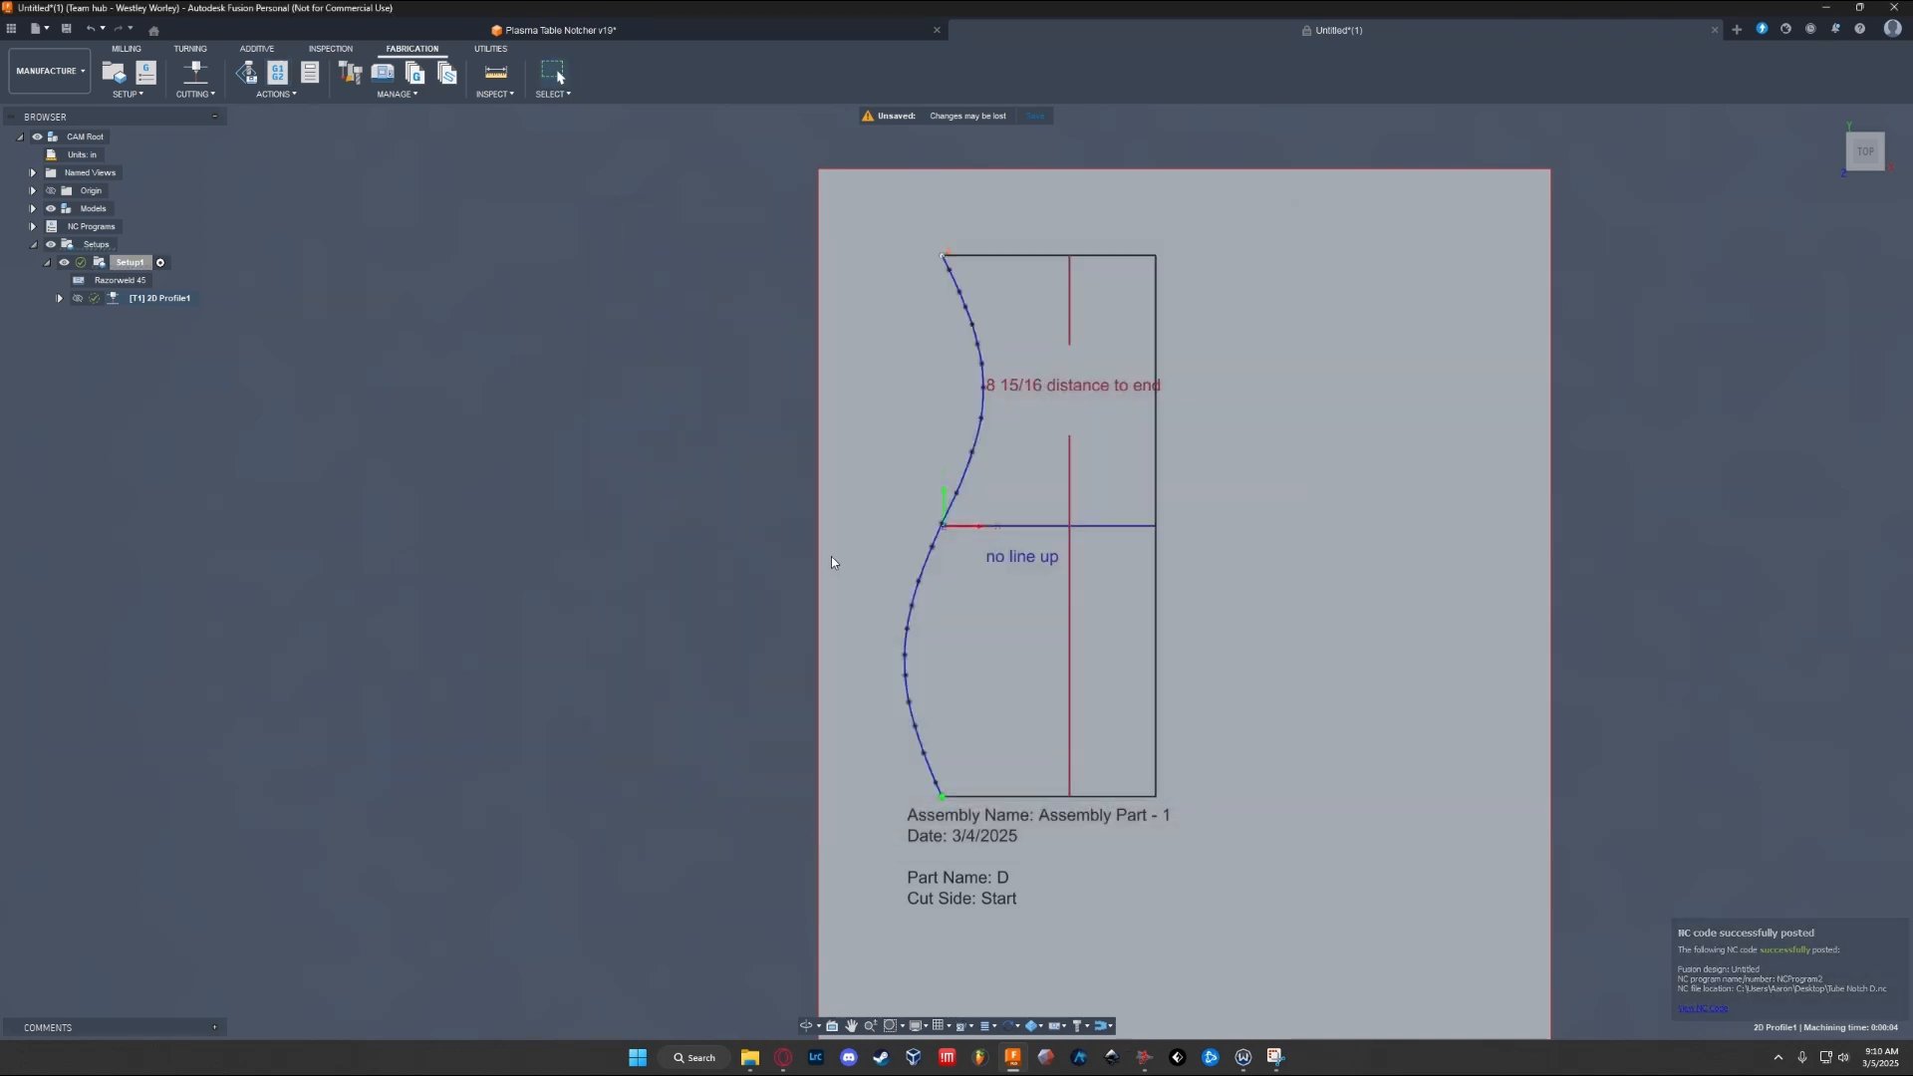